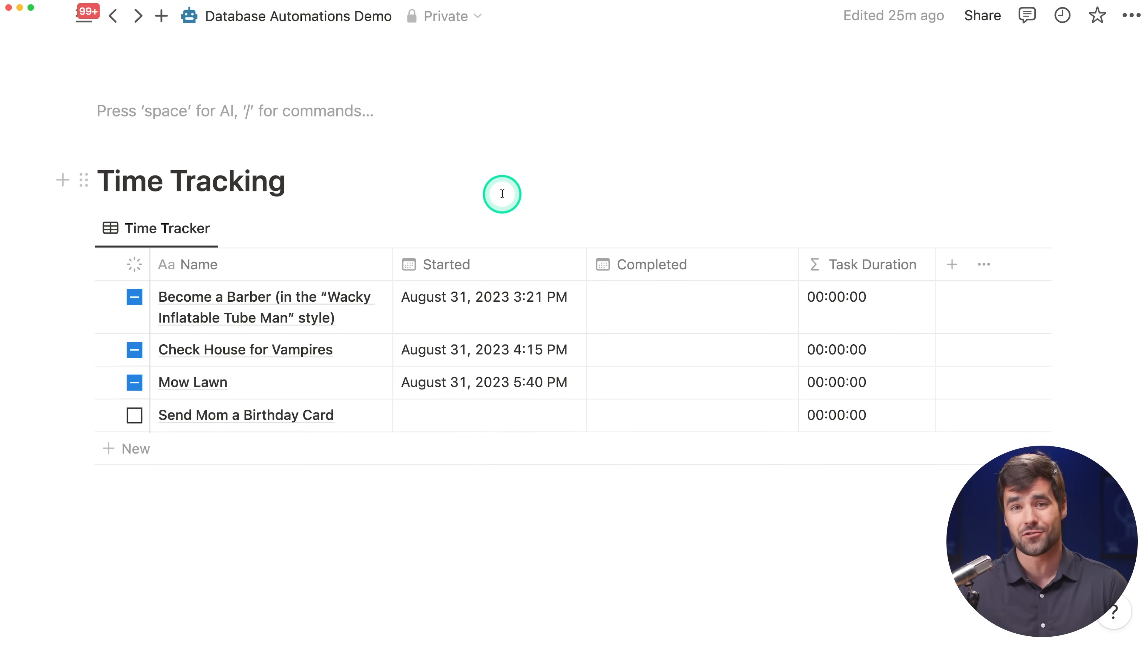
Set the status of the "Become a Barber" task in the Time Tracking table to Done.
{"action": "scroll", "coordinate": [502, 193], "scroll_direction": "down", "scroll_amount": 1}
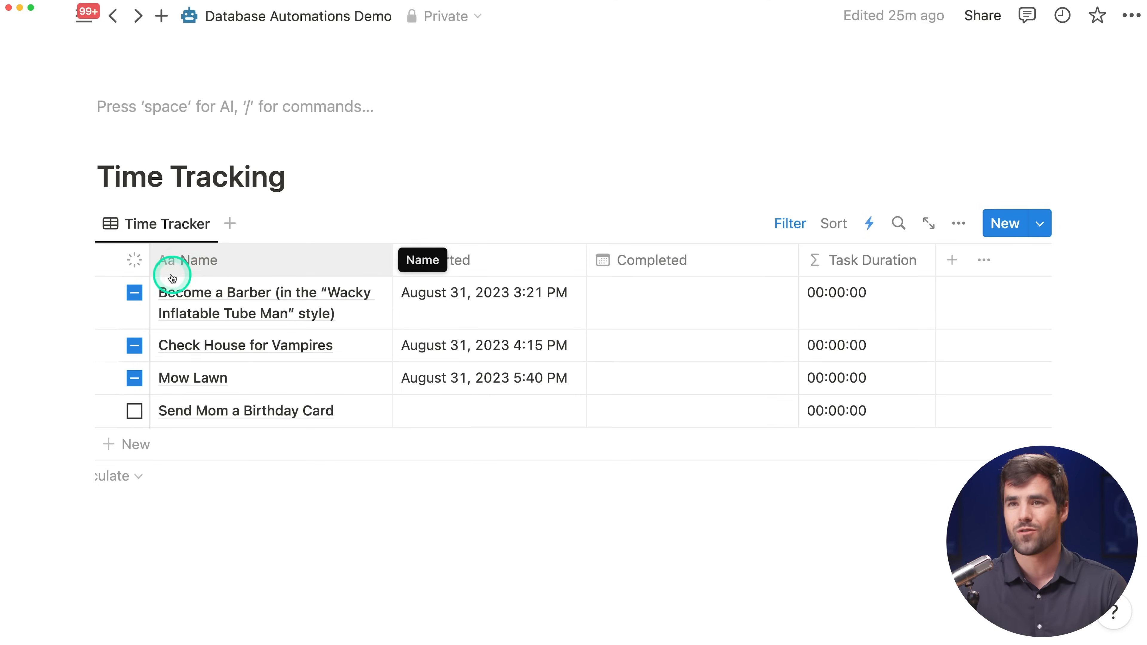
{"action": "left_click", "coordinate": [137, 294], "text": "alt"}
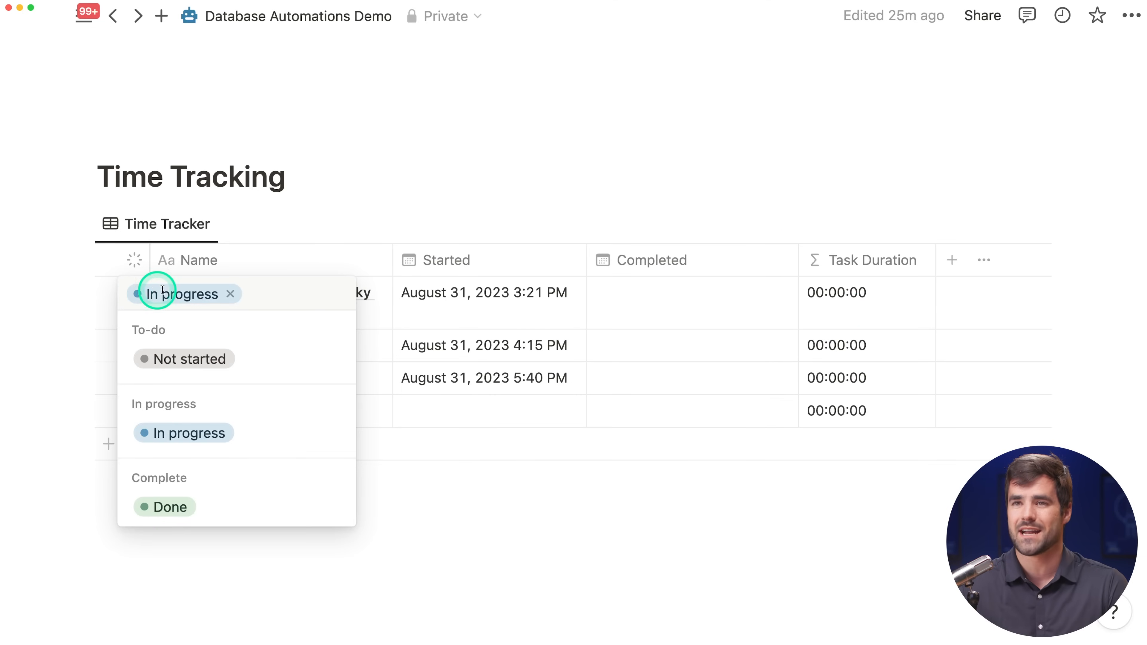
{"action": "left_click", "coordinate": [183, 517]}
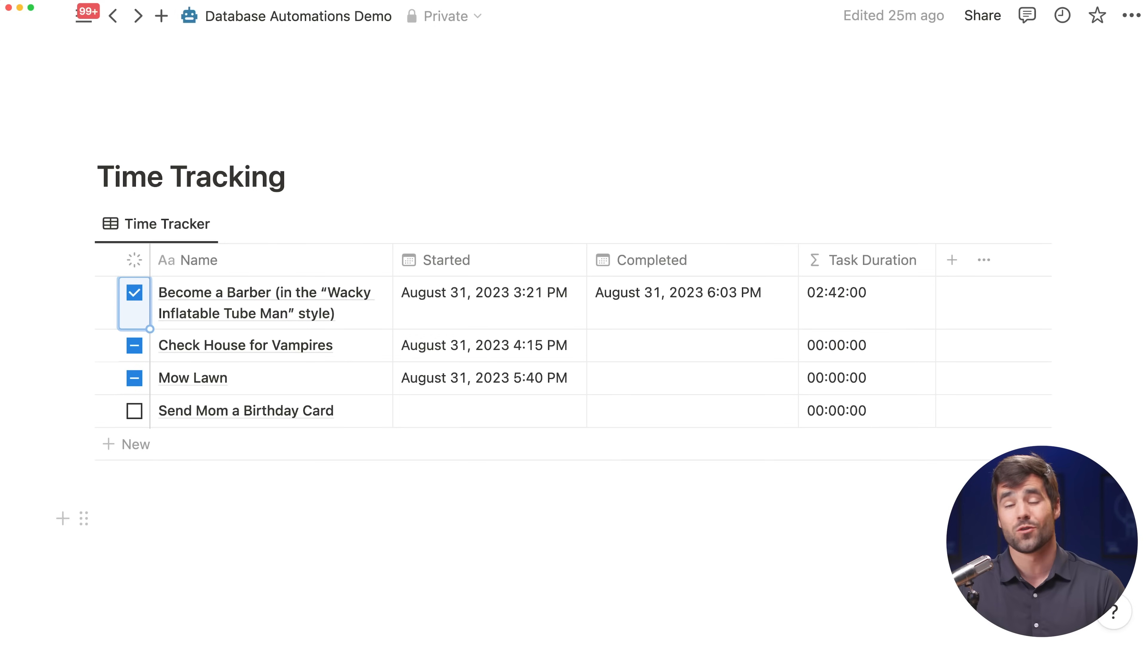
View the Content Projects database in its Gallery view and return to its Table view.
{"action": "scroll", "coordinate": [574, 339], "scroll_direction": "down", "scroll_amount": 15}
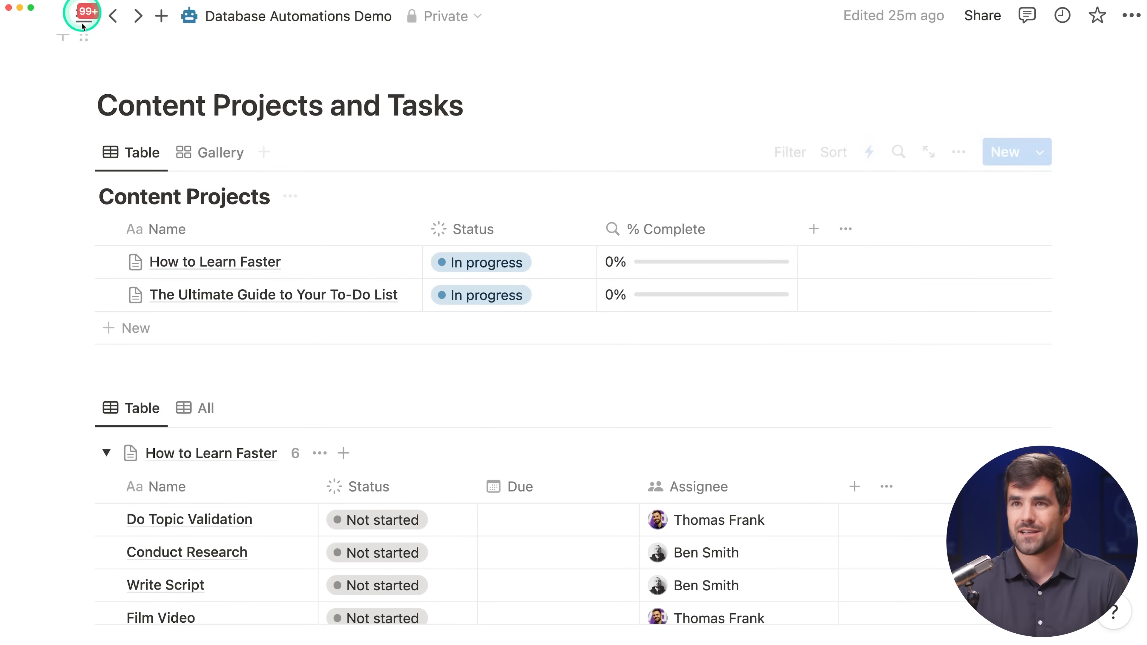
{"action": "left_click", "coordinate": [221, 153]}
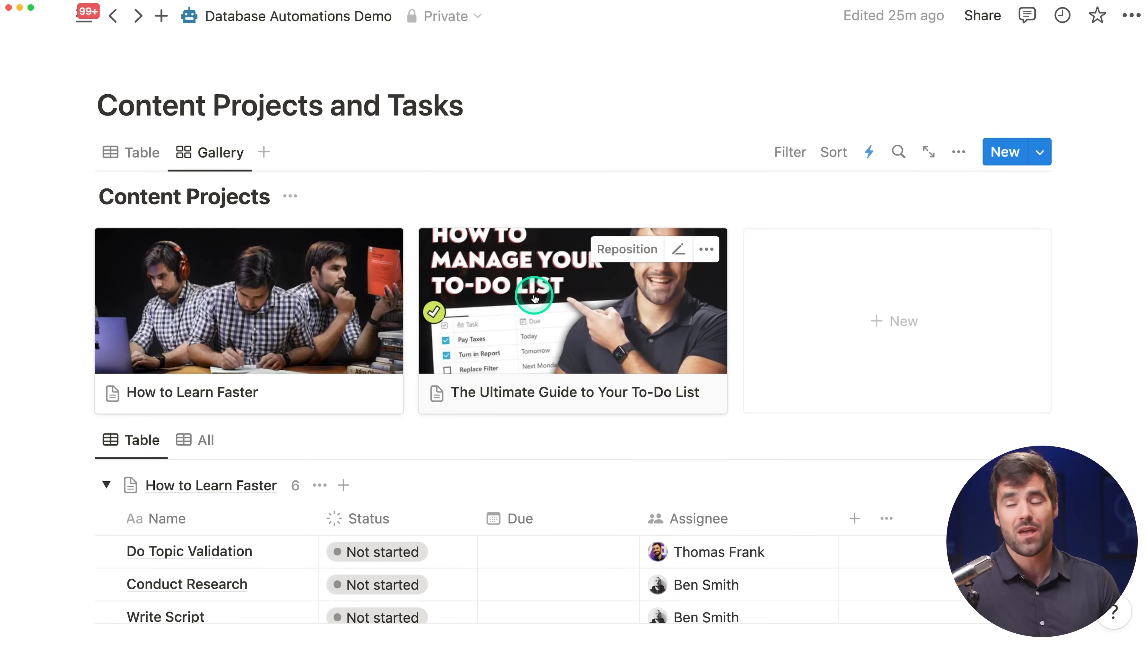
{"action": "left_click", "coordinate": [149, 152]}
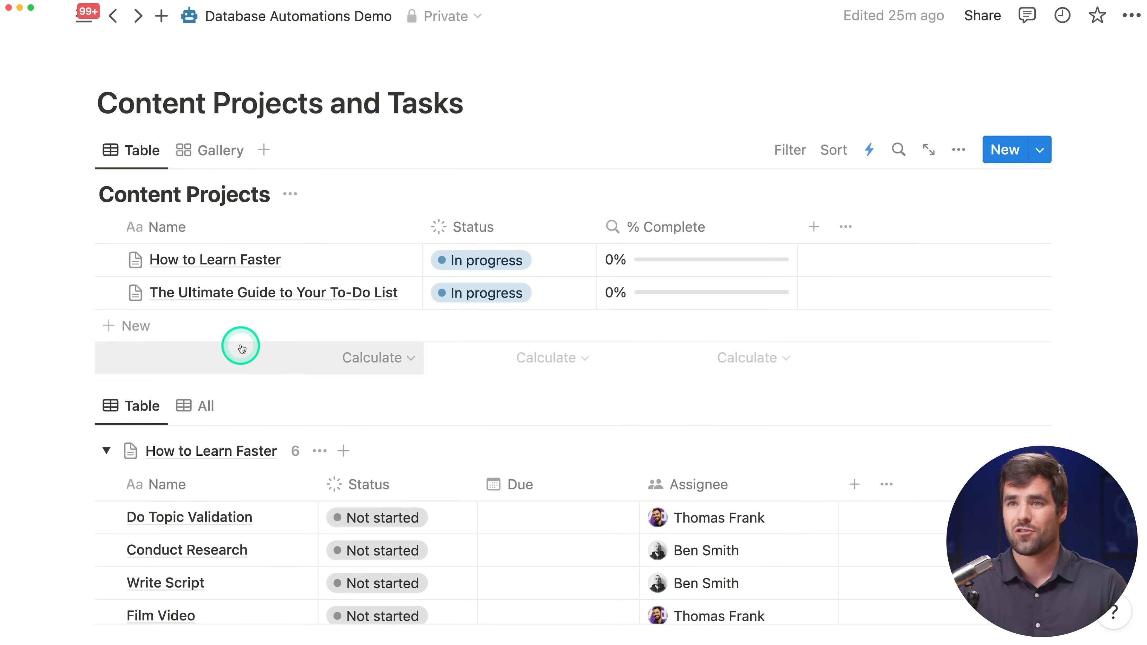
Add a blank, unnamed project to the Content Projects table and check the tasks grouped by project below.
{"action": "left_click", "coordinate": [245, 329]}
{"action": "key", "text": "Escape"}
{"action": "scroll", "coordinate": [1095, 339], "scroll_direction": "down", "scroll_amount": 5}
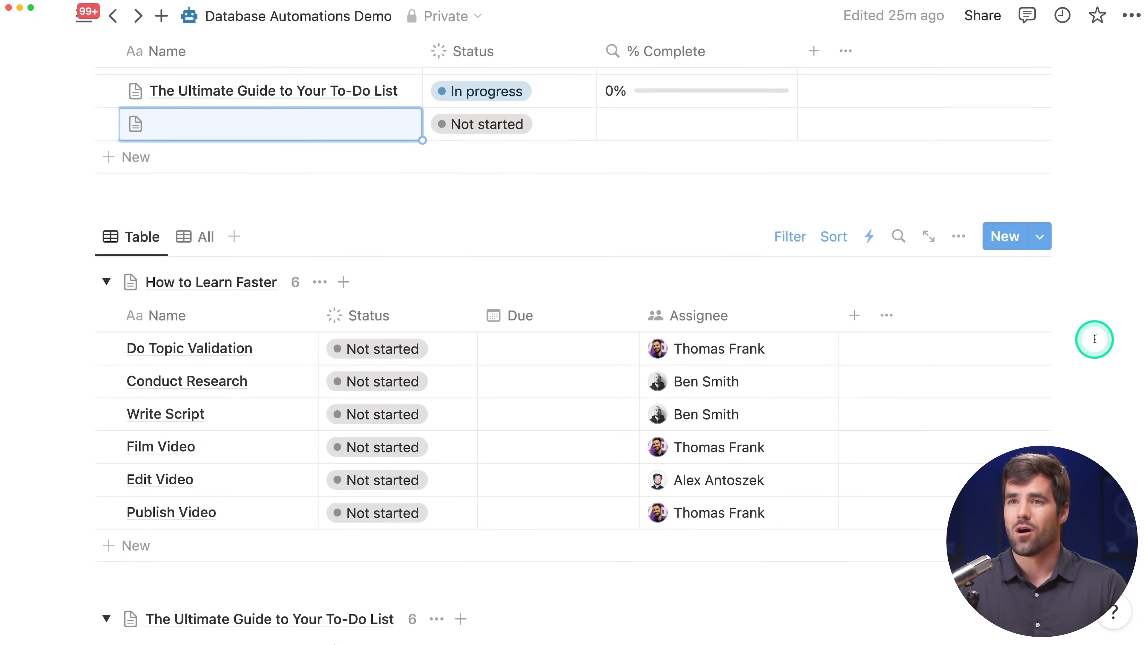
{"action": "scroll", "coordinate": [1095, 338], "scroll_direction": "down", "scroll_amount": 2}
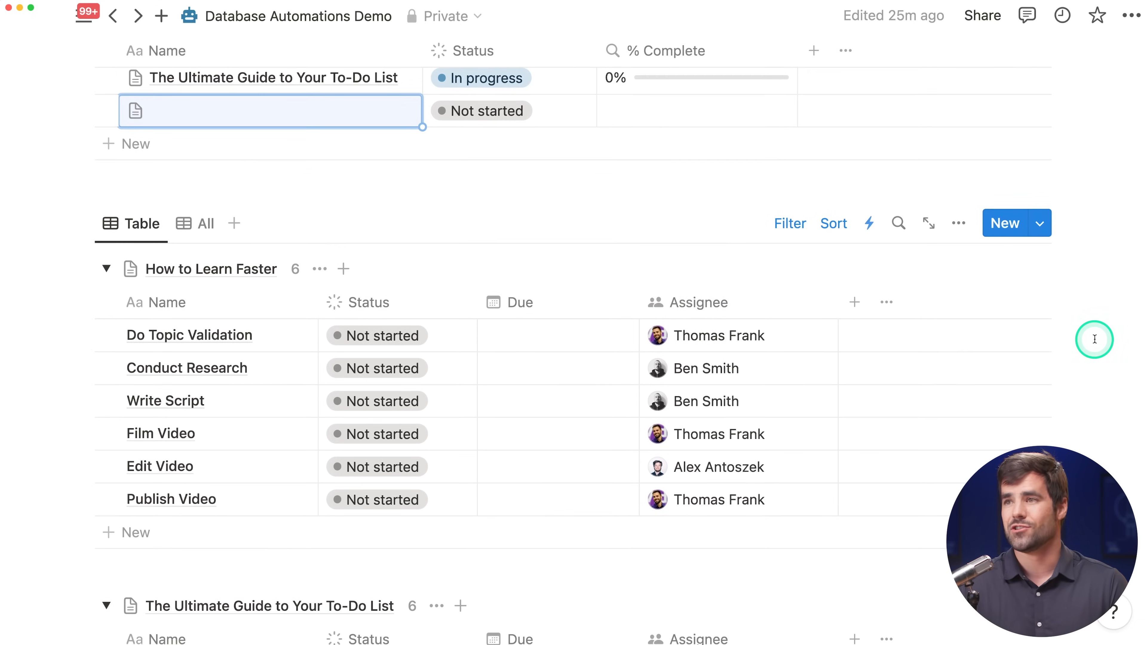
{"action": "scroll", "coordinate": [1094, 339], "scroll_direction": "down", "scroll_amount": 2}
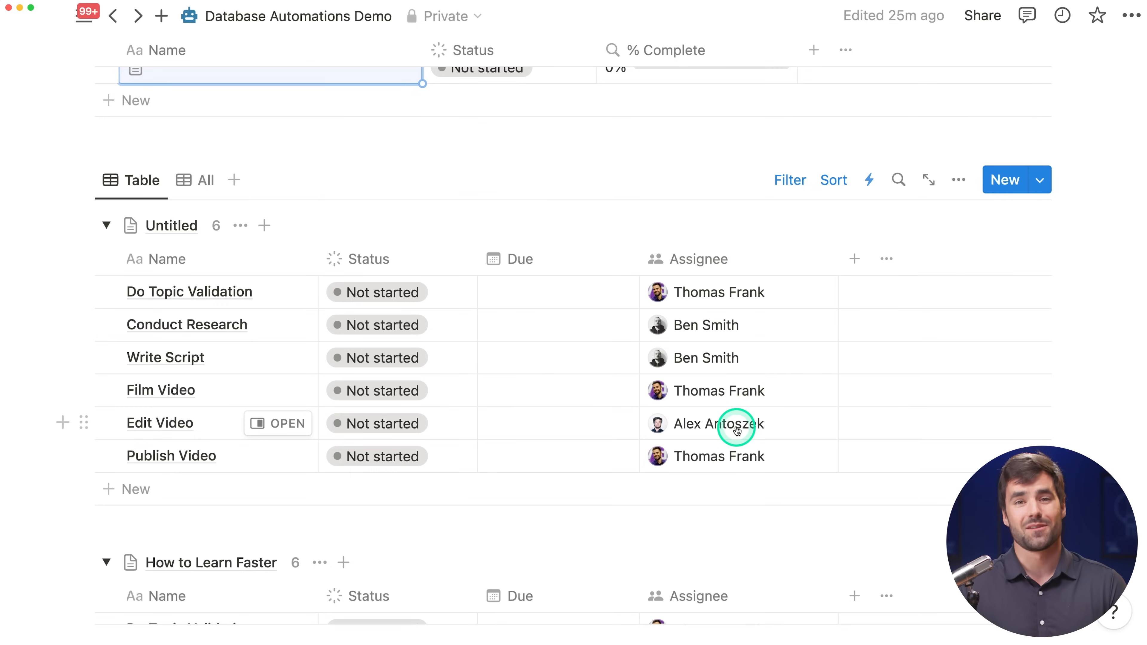
Open the page of the project "The Ultimate Guide to Your To-Do List" and look through its content.
{"action": "scroll", "coordinate": [610, 442], "scroll_direction": "up", "scroll_amount": 10}
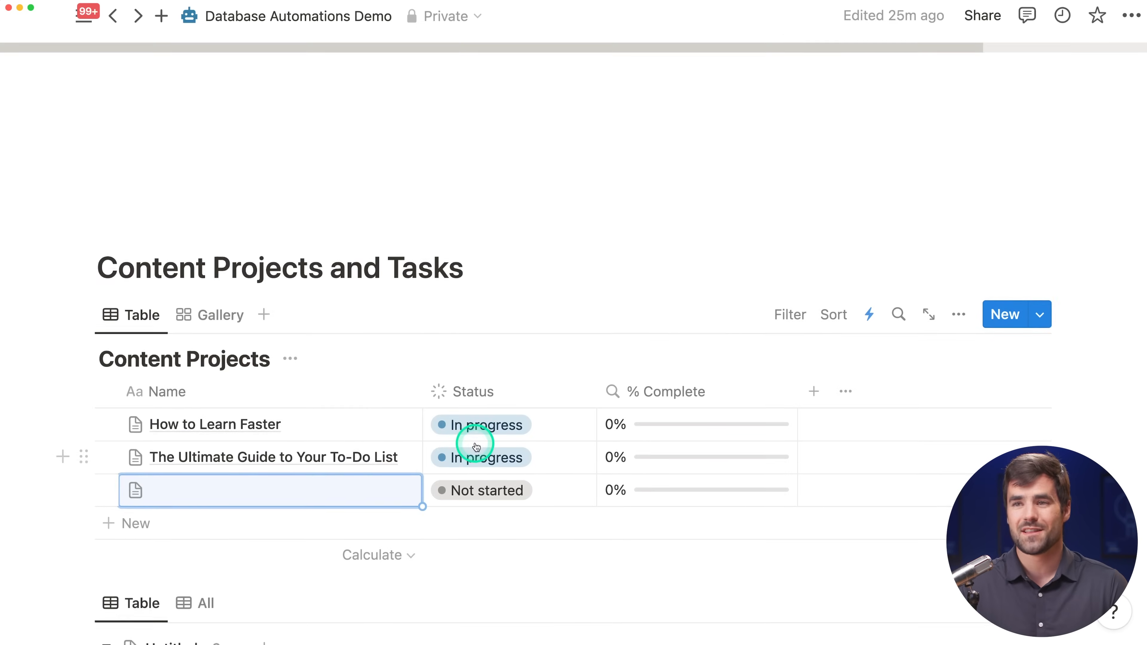
{"action": "left_click", "coordinate": [392, 446]}
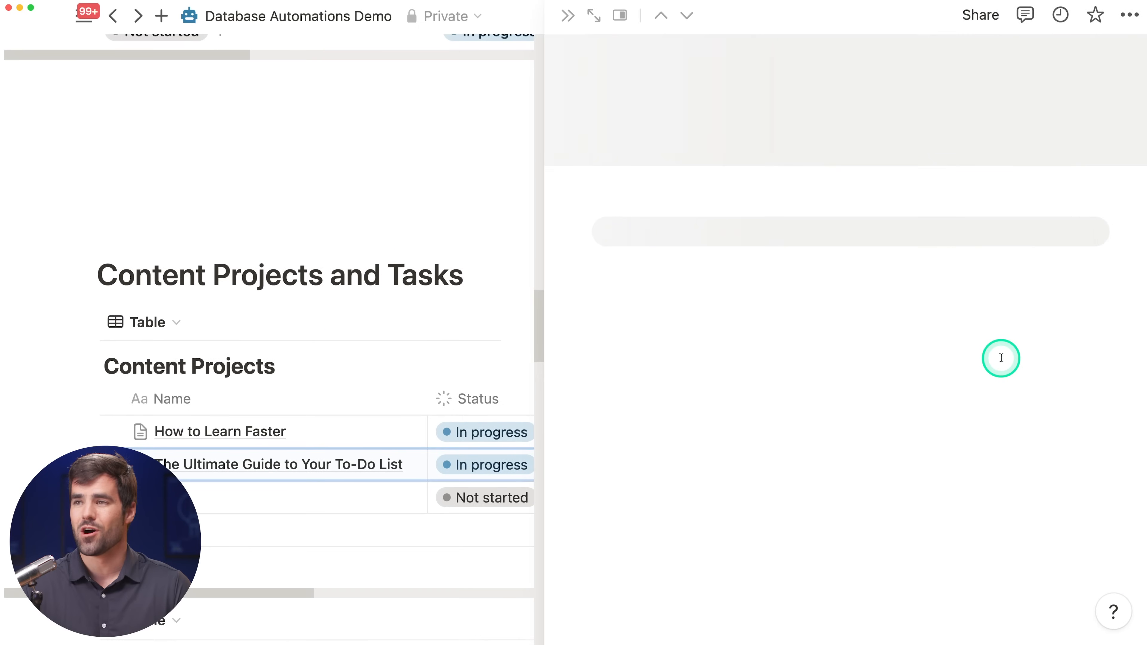
{"action": "scroll", "coordinate": [971, 352], "scroll_direction": "down", "scroll_amount": 4}
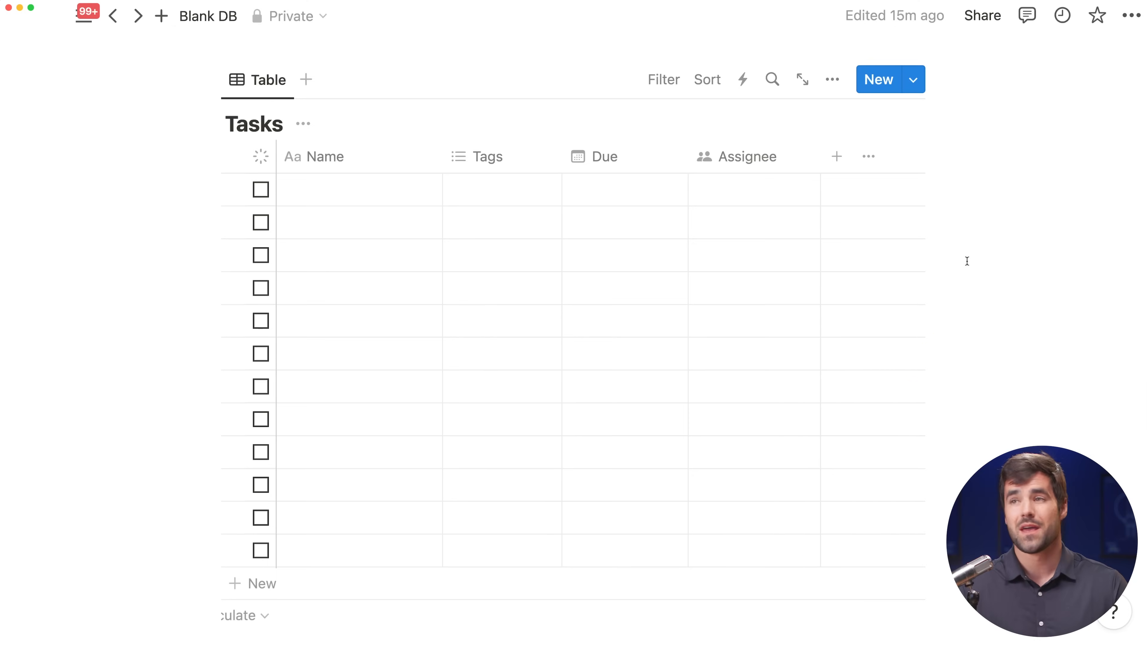
Start a new automation for the Tasks database on the Blank DB page and review its page scope options.
{"action": "left_click", "coordinate": [743, 85]}
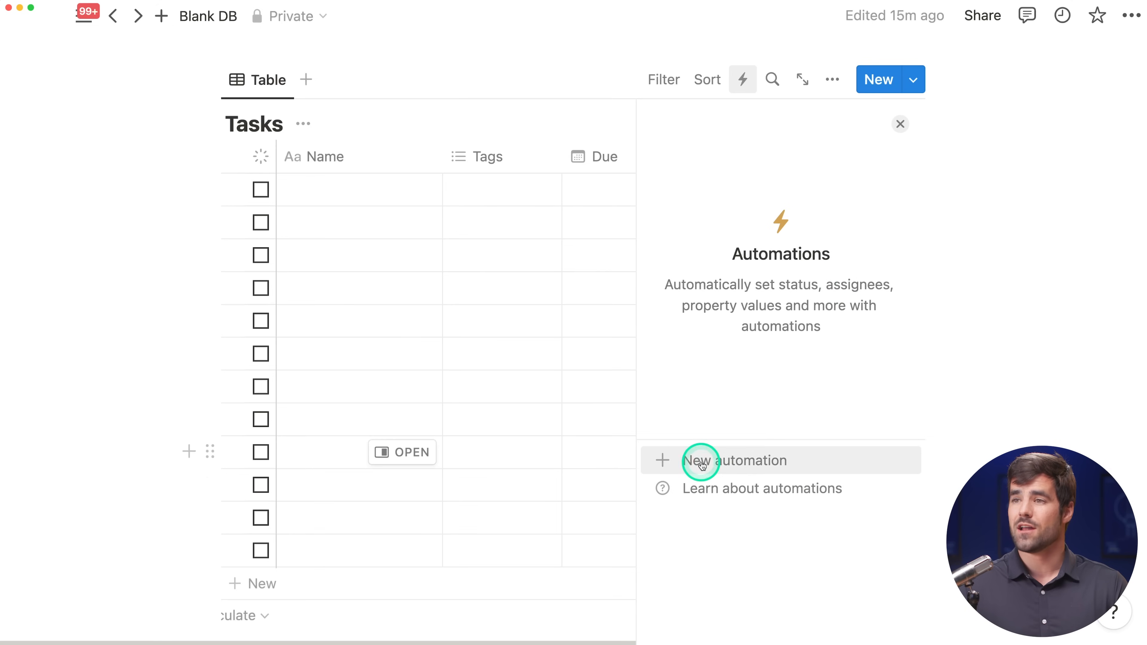
{"action": "left_click", "coordinate": [751, 459]}
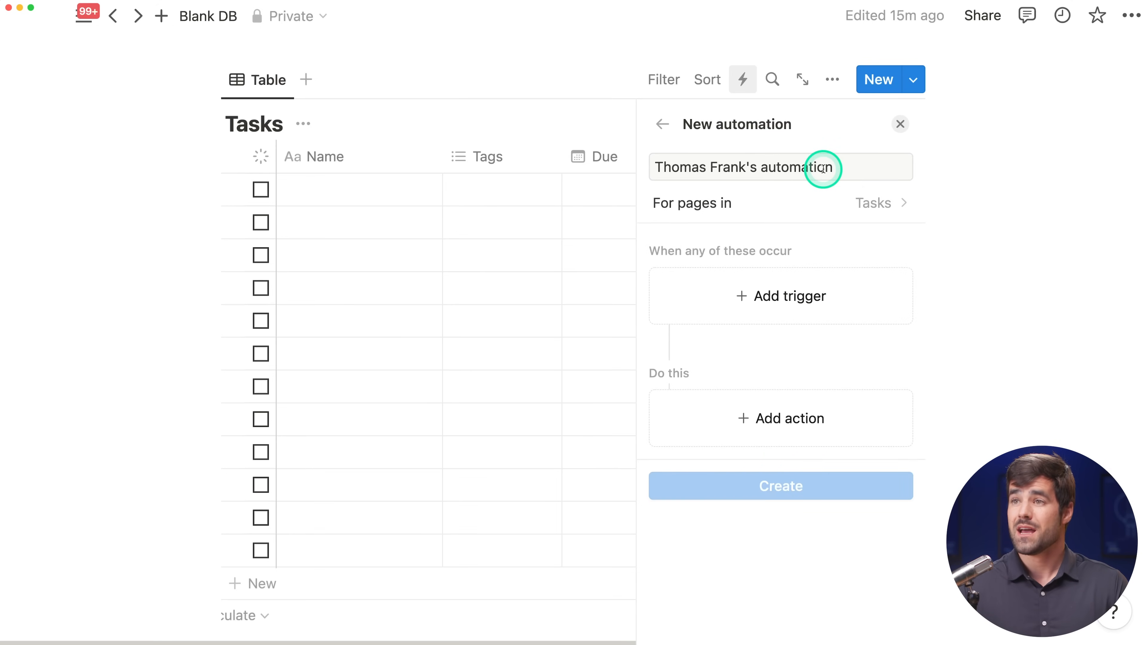
{"action": "left_click", "coordinate": [803, 202]}
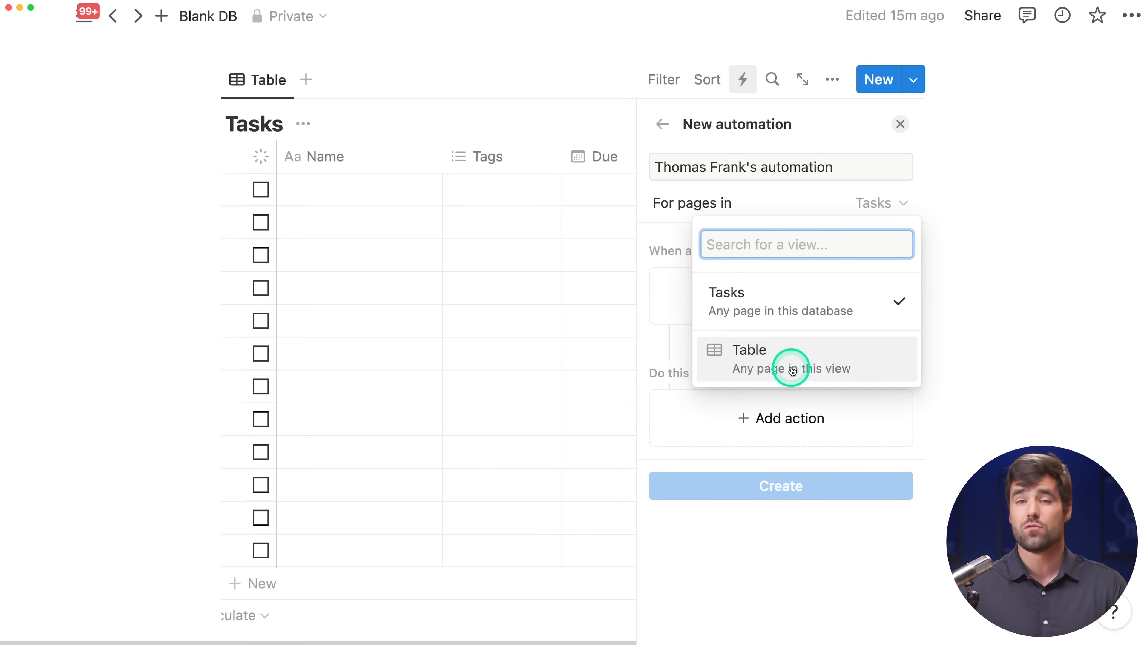
{"action": "left_click", "coordinate": [801, 203]}
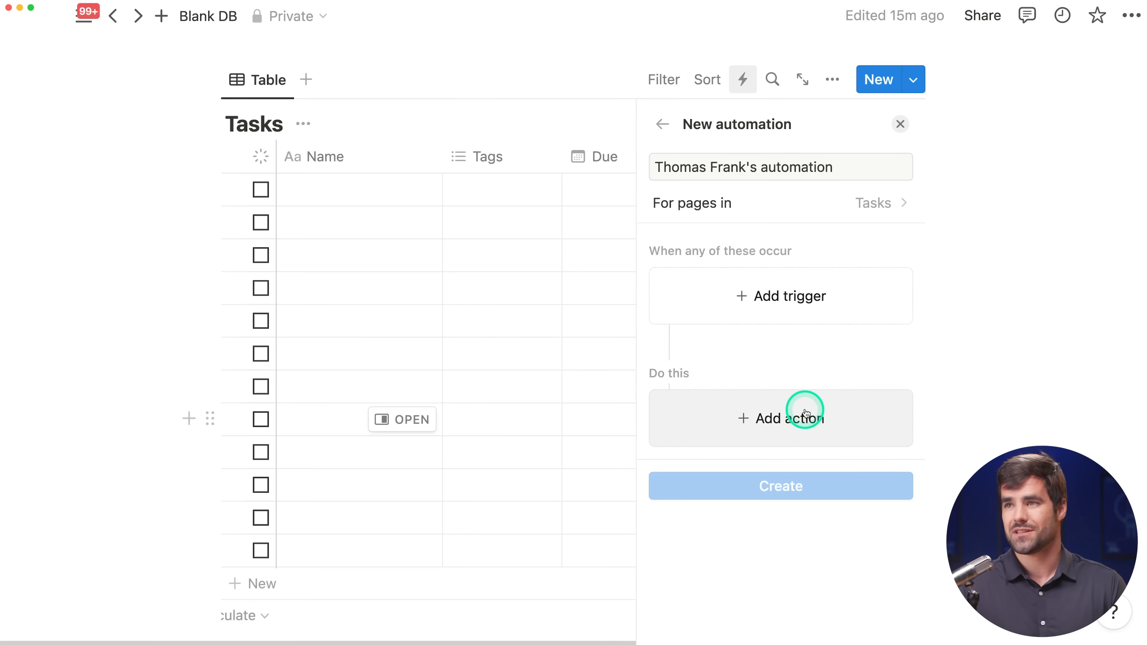
Add a trigger to the new automation for the Status property being set to any option.
{"action": "left_click", "coordinate": [815, 295]}
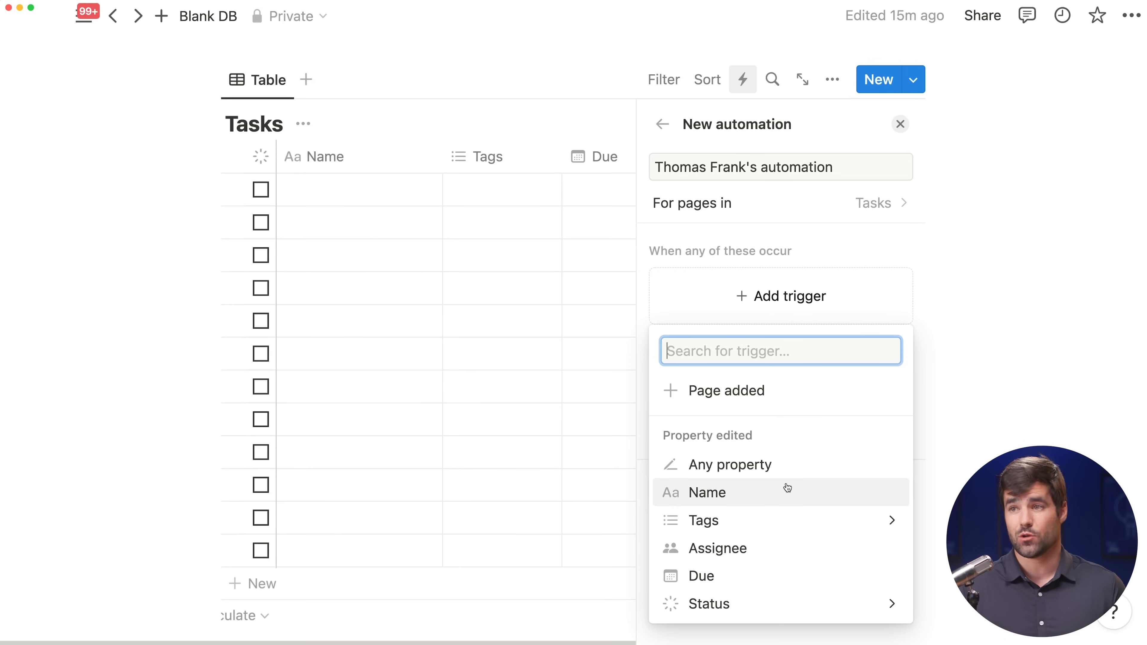
{"action": "left_click_drag", "start_coordinate": [787, 488], "coordinate": [737, 497]}
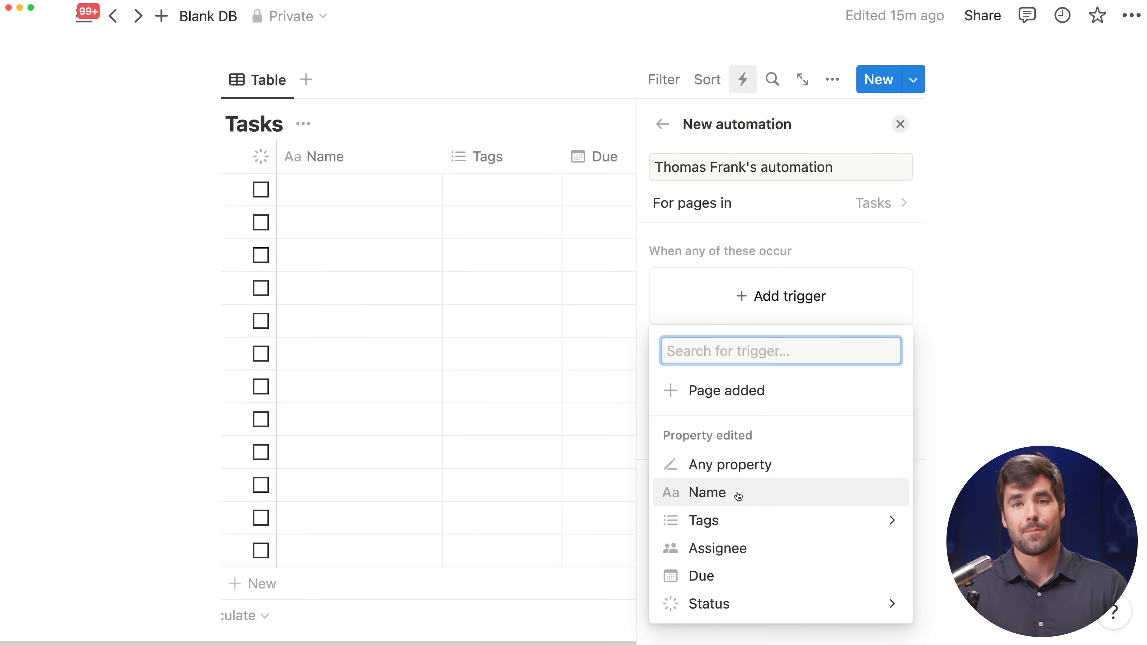
{"action": "left_click_drag", "start_coordinate": [756, 510], "coordinate": [803, 521]}
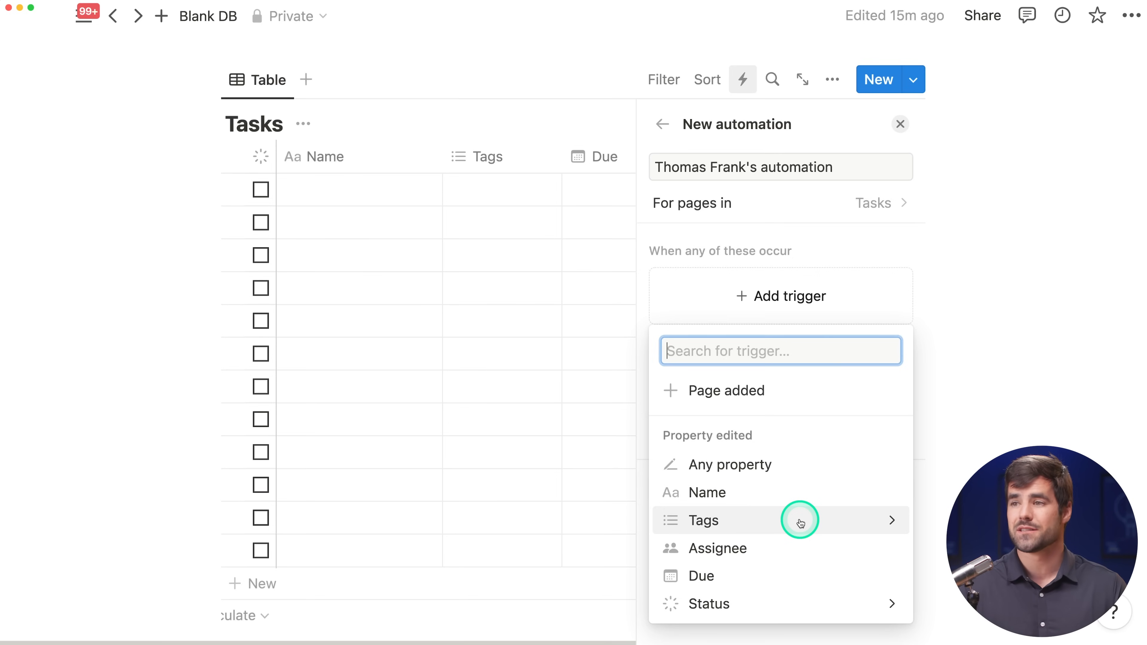
{"action": "left_click", "coordinate": [791, 598]}
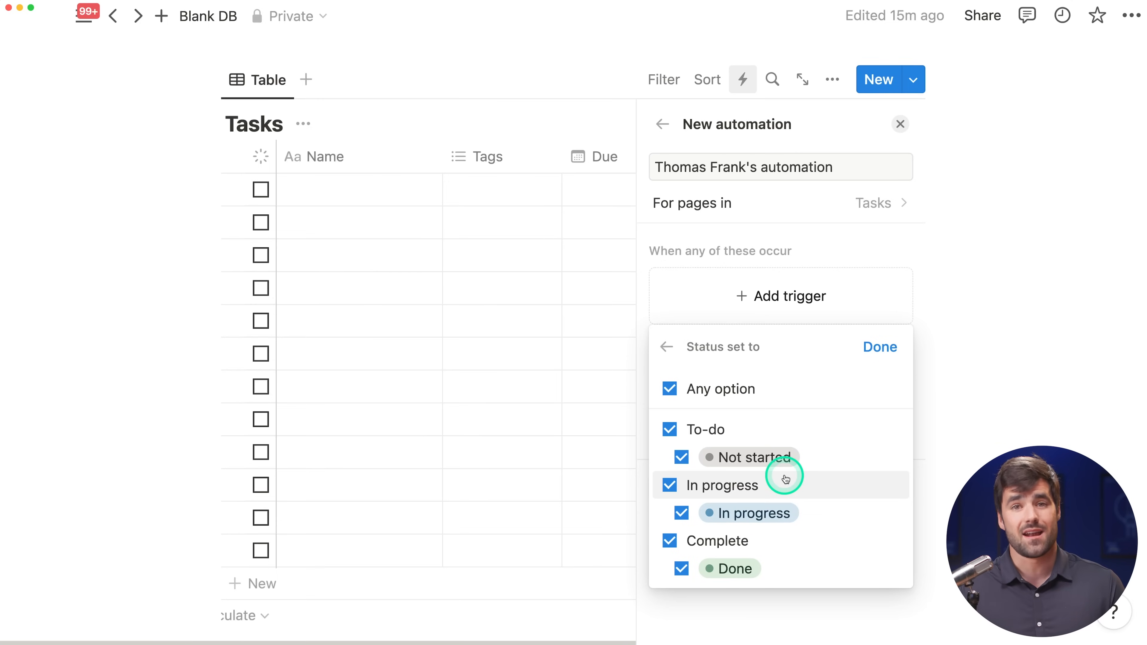
{"action": "left_click", "coordinate": [880, 347]}
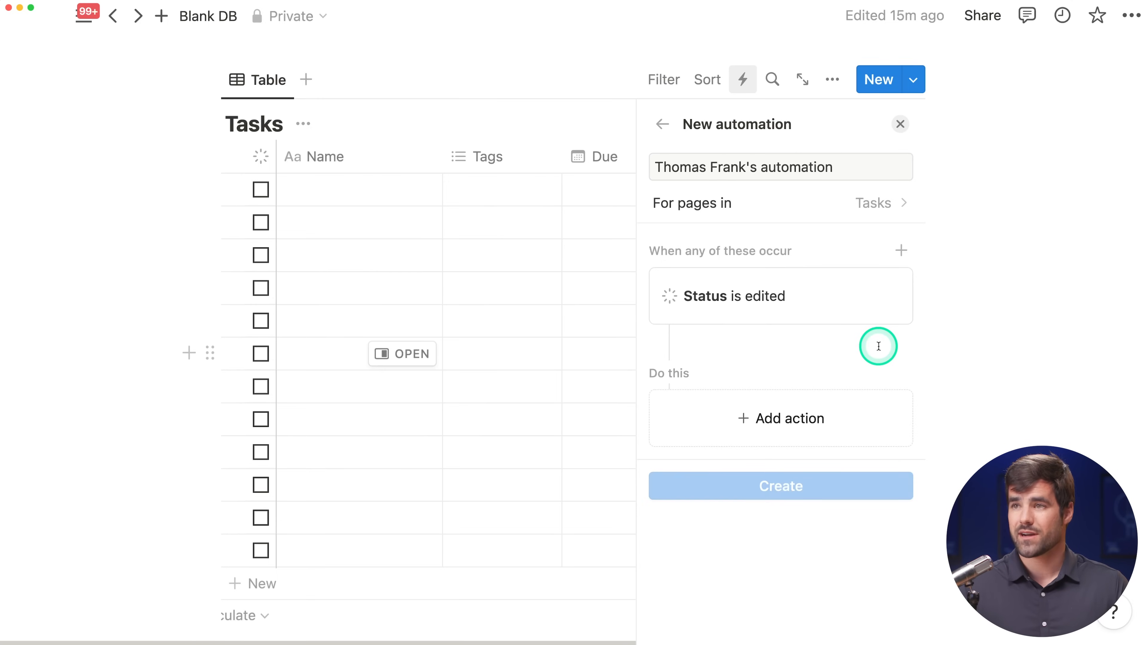
Review the actions available for the automation and discard the unsaved automation.
{"action": "left_click", "coordinate": [812, 418]}
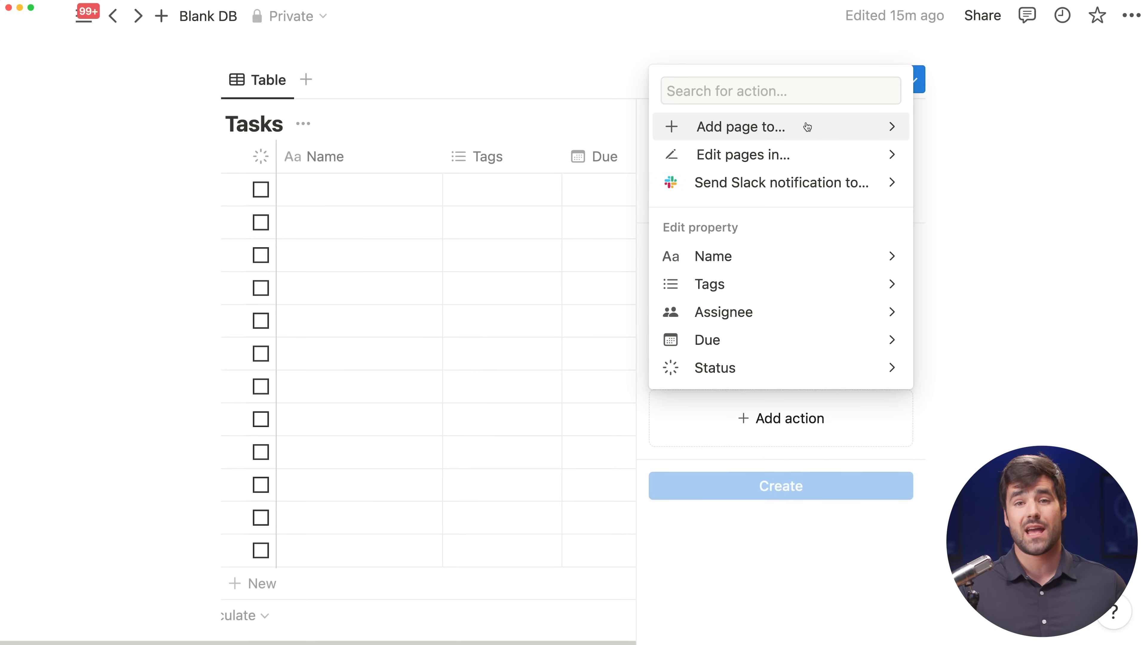
{"action": "left_click", "coordinate": [811, 157]}
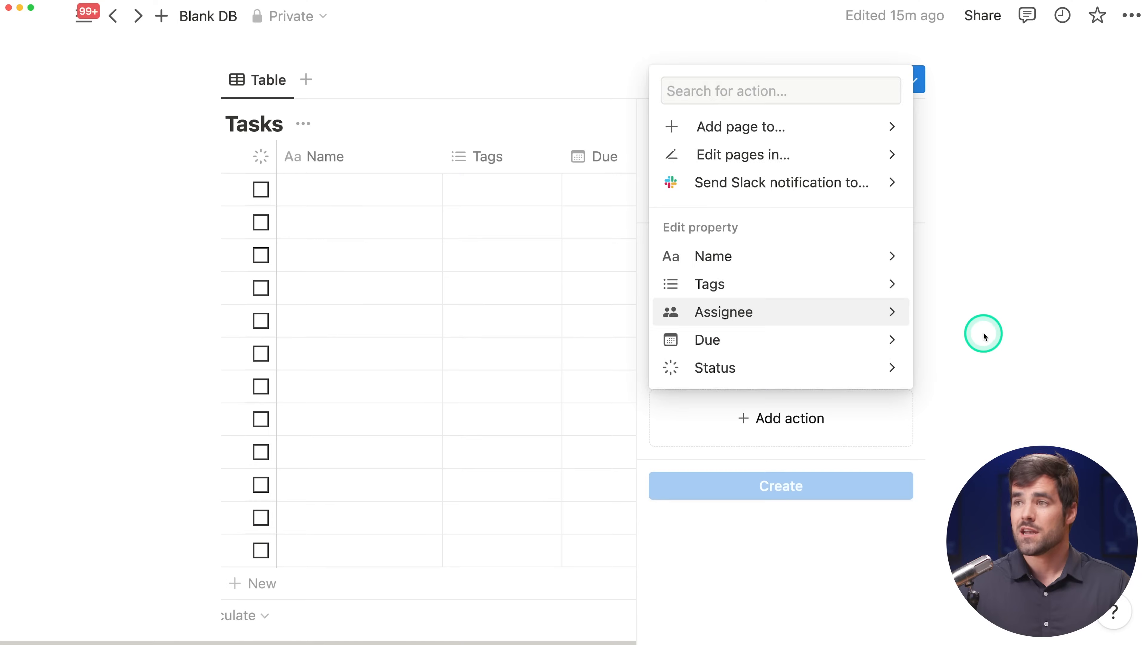
{"action": "left_click", "coordinate": [980, 333]}
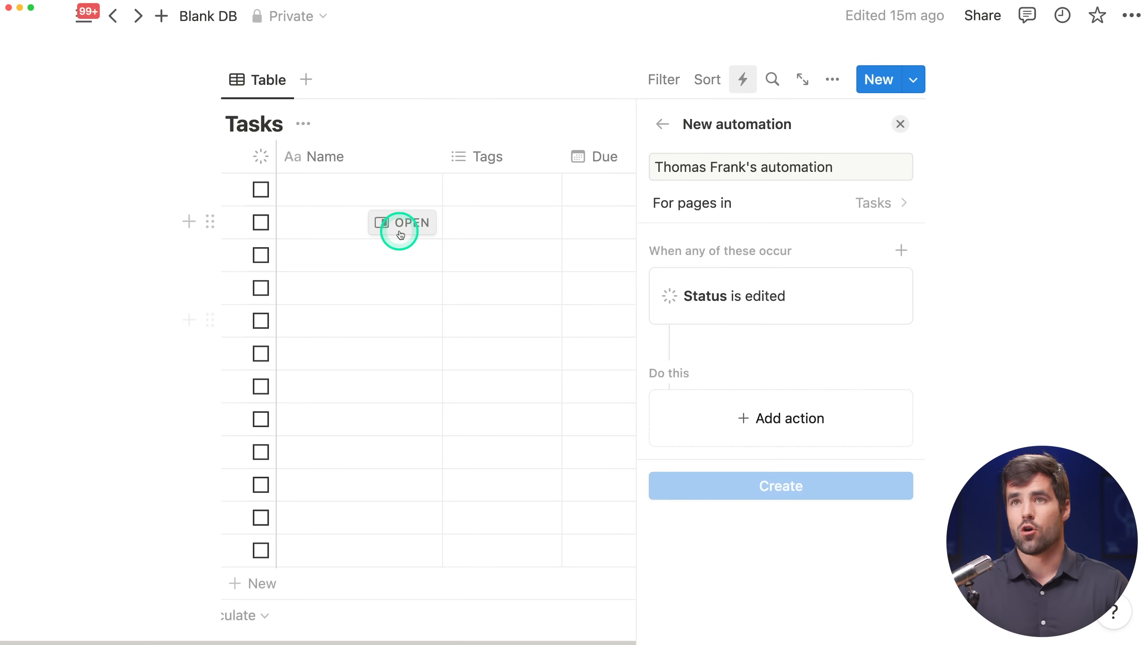
{"action": "mouse_move", "coordinate": [84, 31]}
{"action": "left_click", "coordinate": [184, 310]}
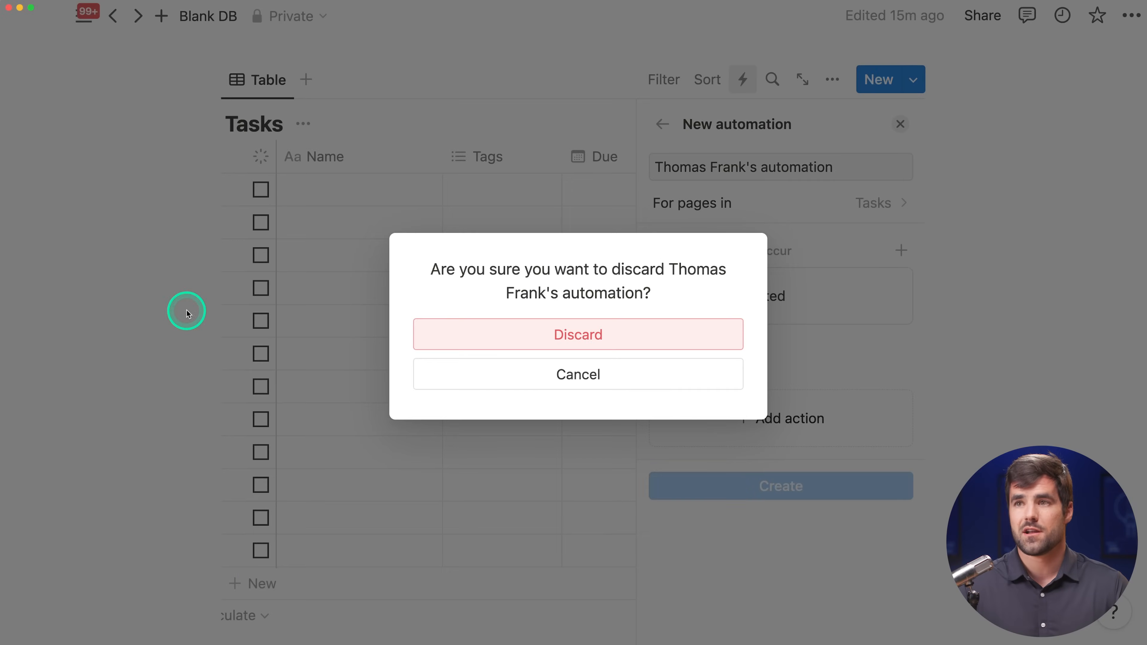
{"action": "left_click", "coordinate": [550, 333]}
Open the Database Automations Demo page with the sidebar hidden and go to the "Date Completed" for Tasks section.
{"action": "left_click", "coordinate": [90, 29]}
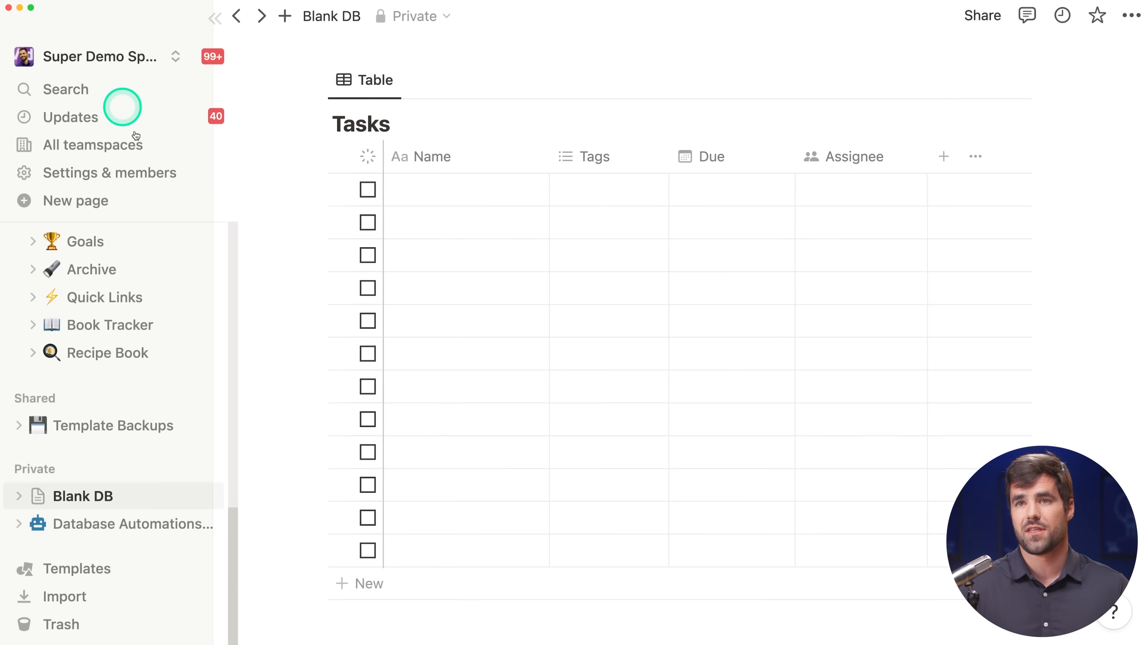
{"action": "left_click", "coordinate": [131, 520]}
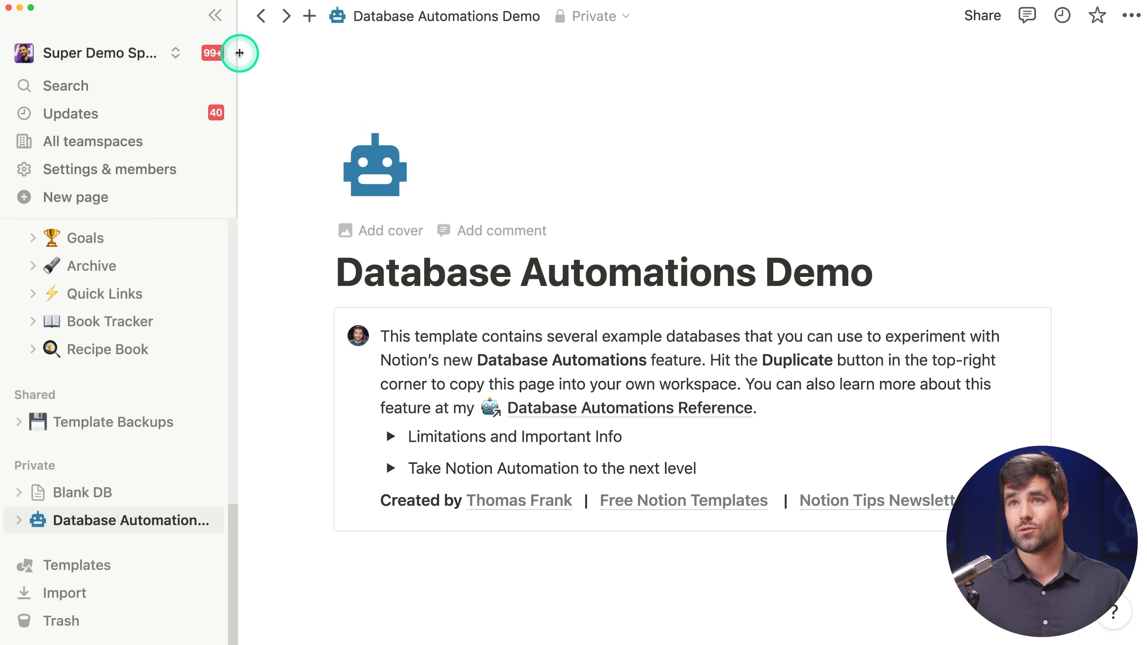
{"action": "left_click", "coordinate": [215, 21]}
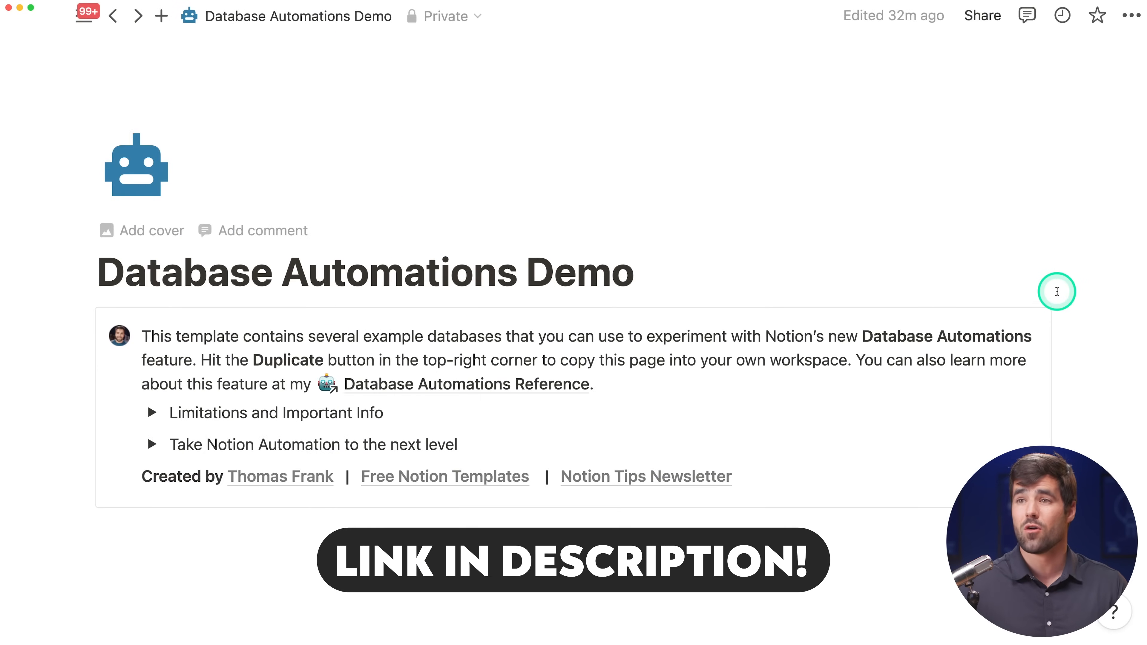
{"action": "scroll", "coordinate": [1057, 291], "scroll_direction": "down", "scroll_amount": 10}
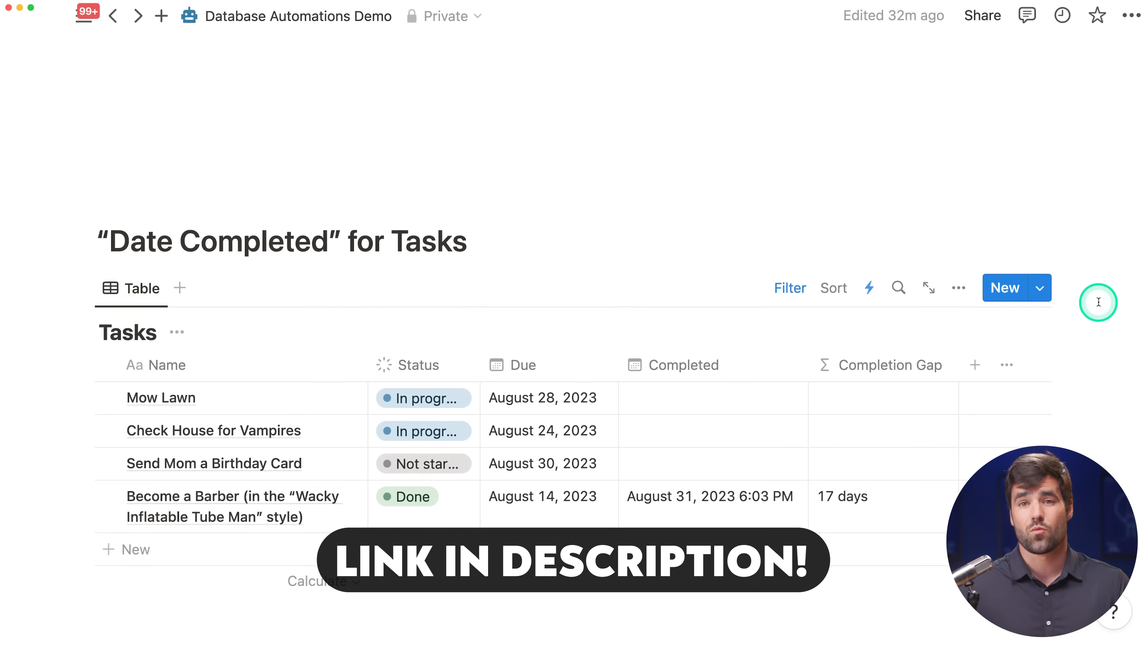
Examine the "Date Completed" Tasks table and view the formula behind its Completion Gap property without editing it.
{"action": "scroll", "coordinate": [1097, 302], "scroll_direction": "down", "scroll_amount": 1}
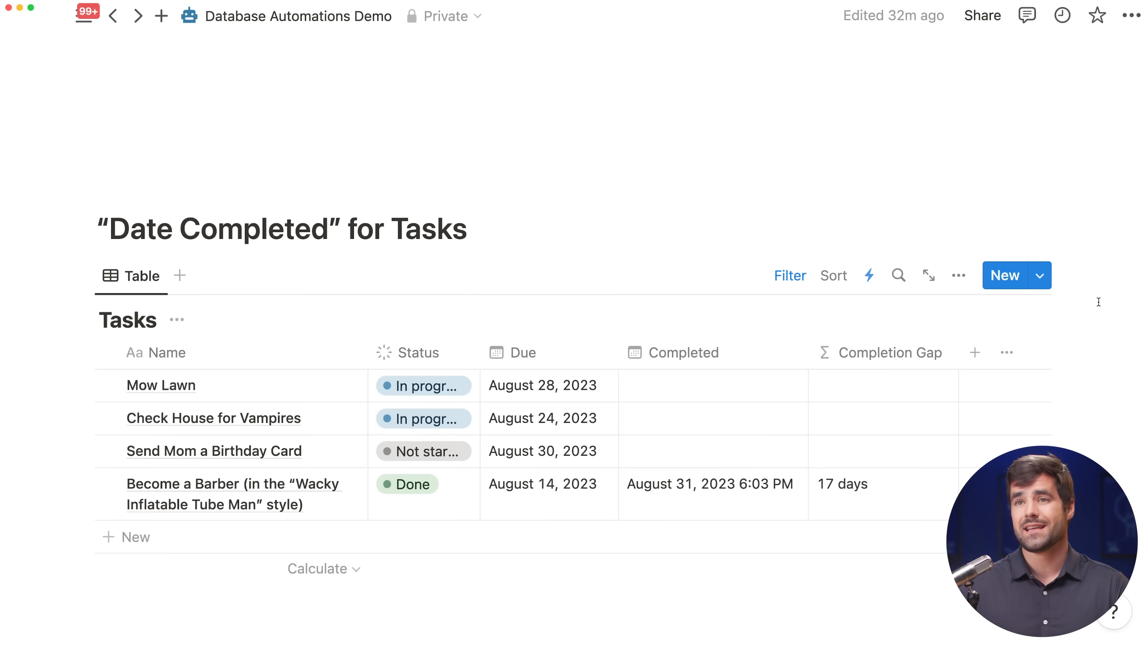
{"action": "scroll", "coordinate": [993, 253], "scroll_direction": "down", "scroll_amount": 1}
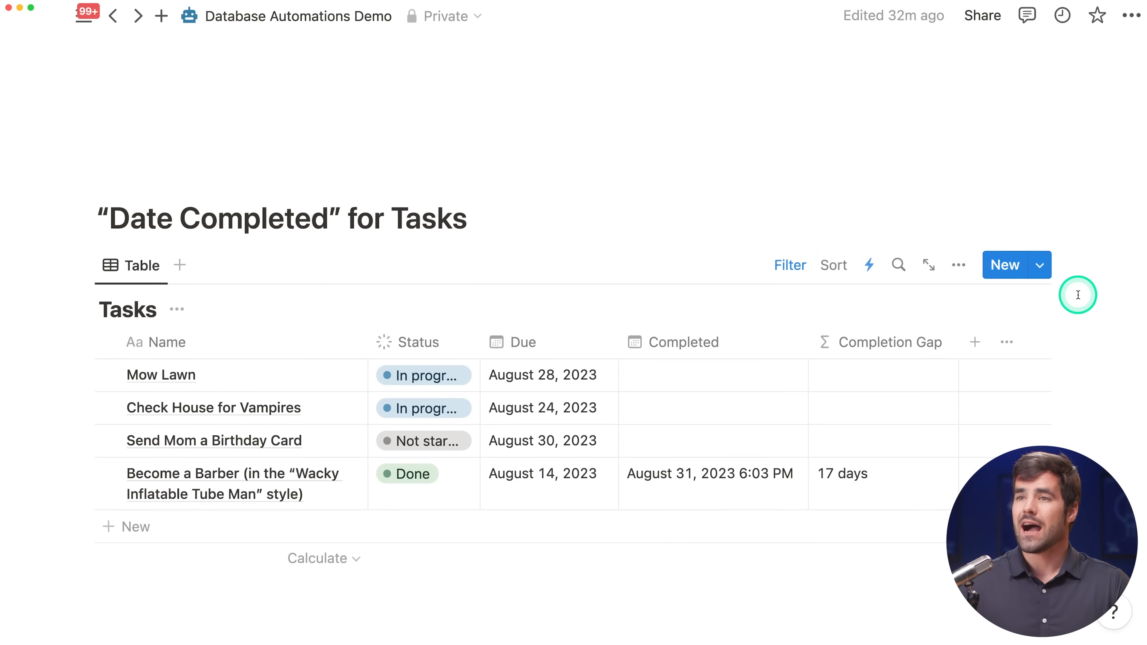
{"action": "scroll", "coordinate": [1080, 288], "scroll_direction": "down", "scroll_amount": 1}
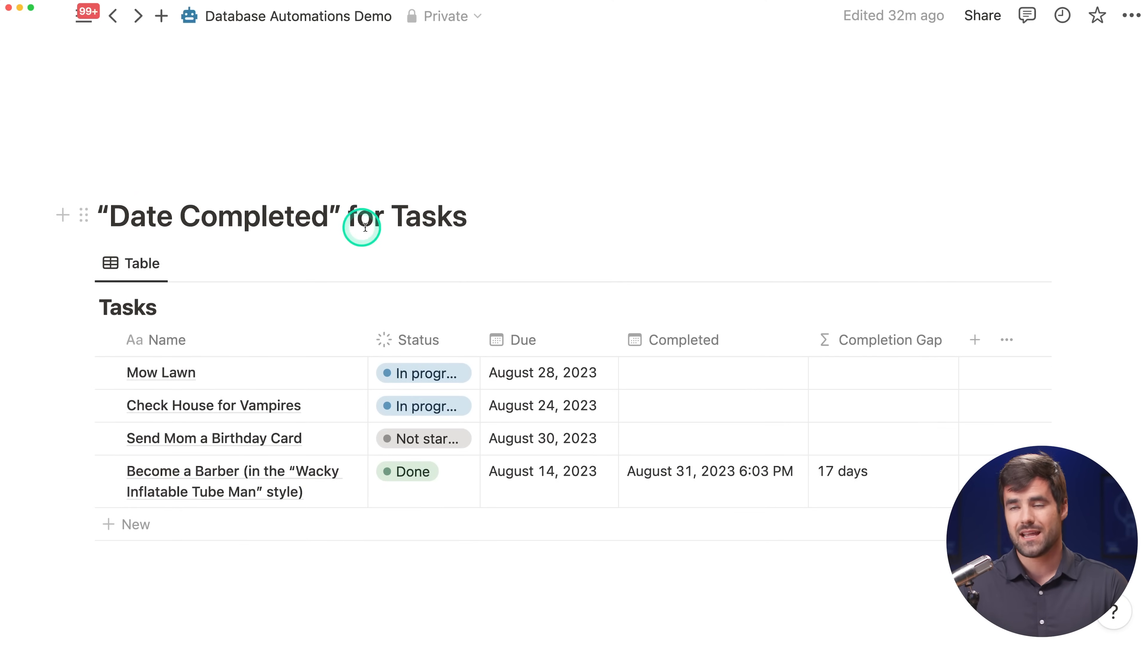
{"action": "scroll", "coordinate": [375, 217], "scroll_direction": "down", "scroll_amount": 1}
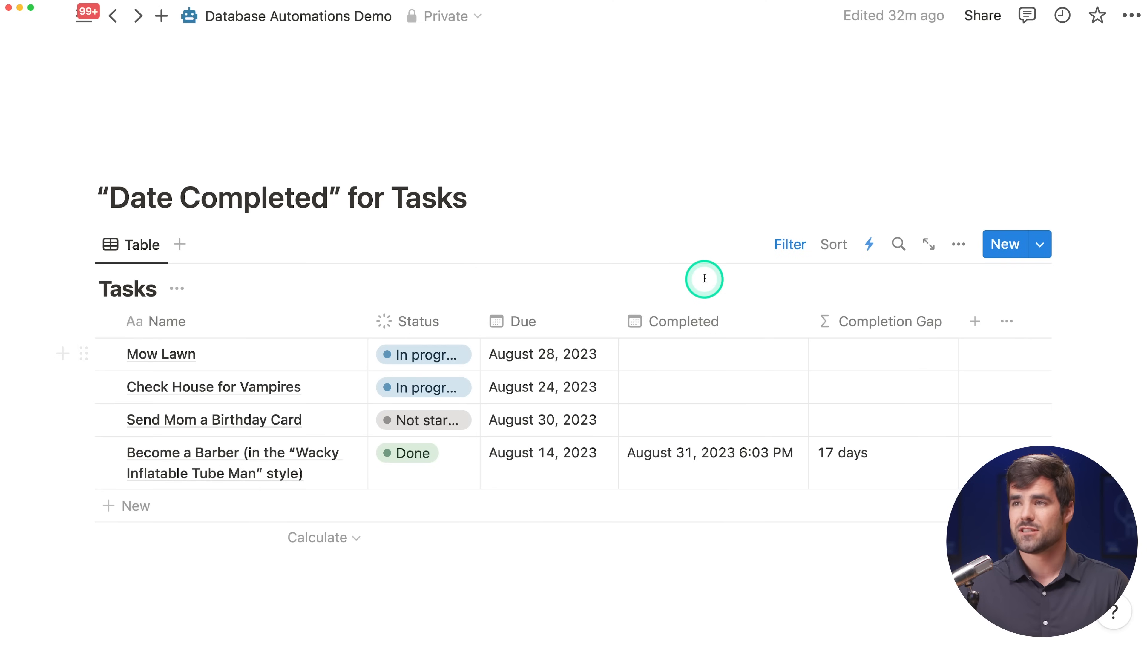
{"action": "left_click", "coordinate": [894, 347]}
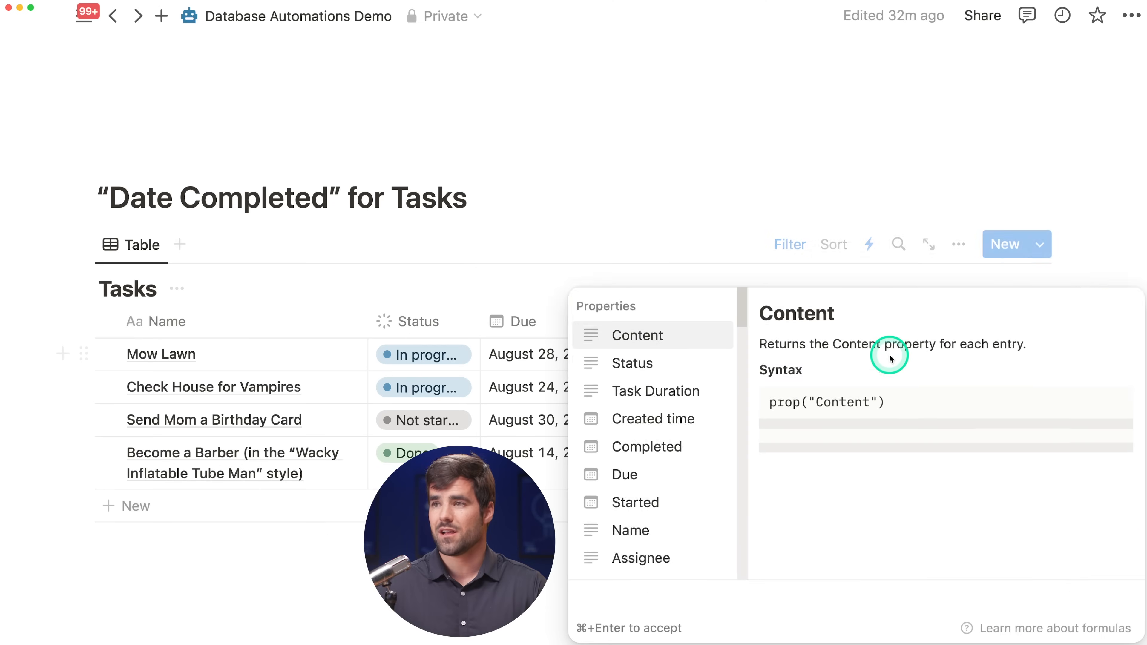
{"action": "left_click", "coordinate": [1104, 302]}
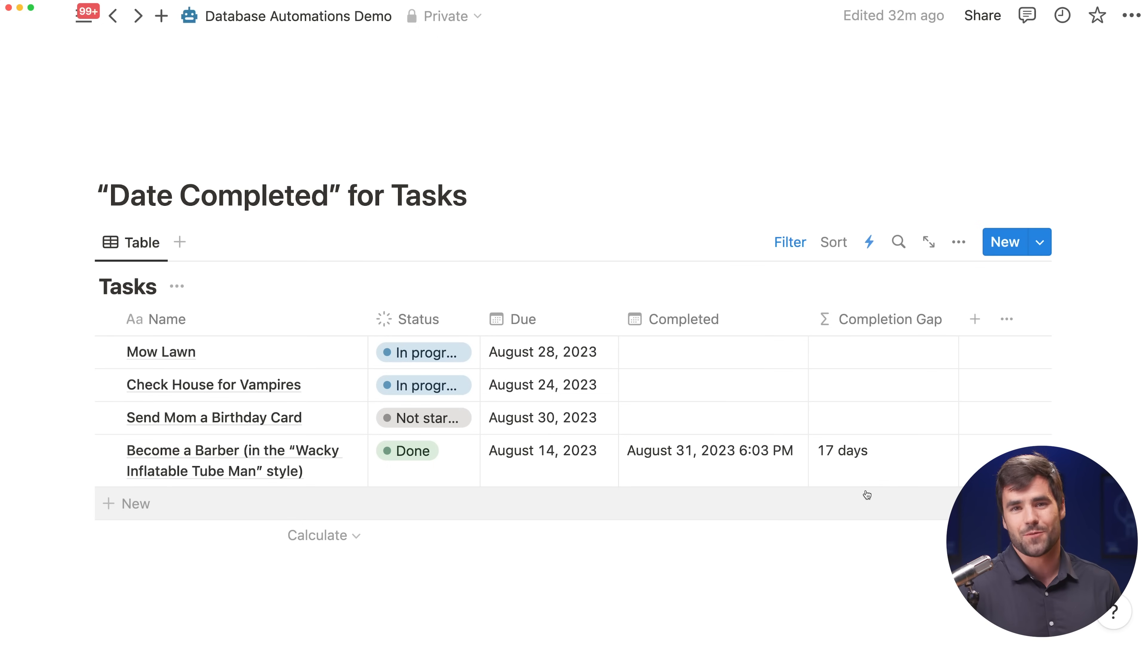
Start a new automation on the Tasks table named "Date Completed" that applies to any page in the Tasks database.
{"action": "scroll", "coordinate": [866, 494], "scroll_direction": "down", "scroll_amount": 2}
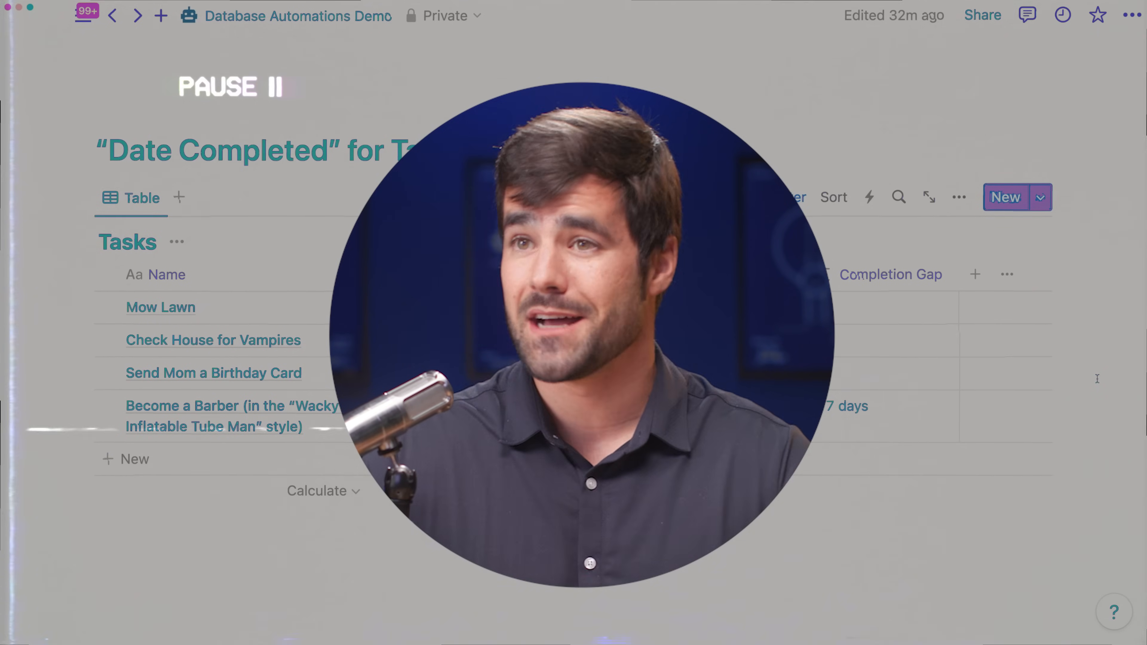
{"action": "left_click", "coordinate": [869, 197]}
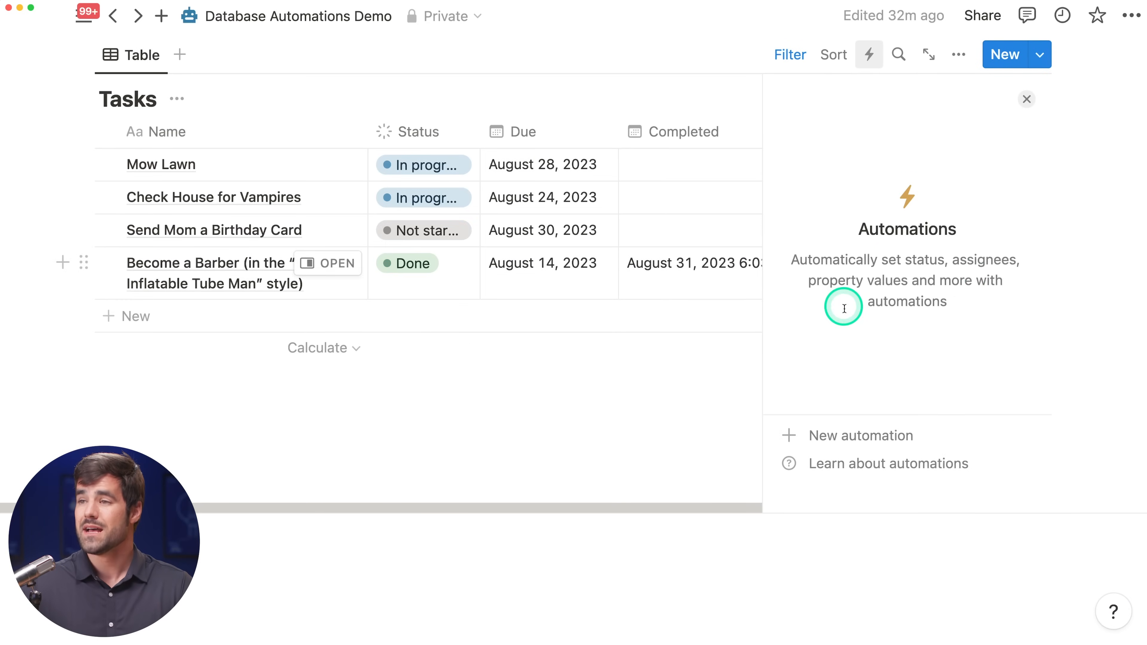
{"action": "left_click", "coordinate": [868, 435]}
{"action": "left_click", "coordinate": [977, 141]}
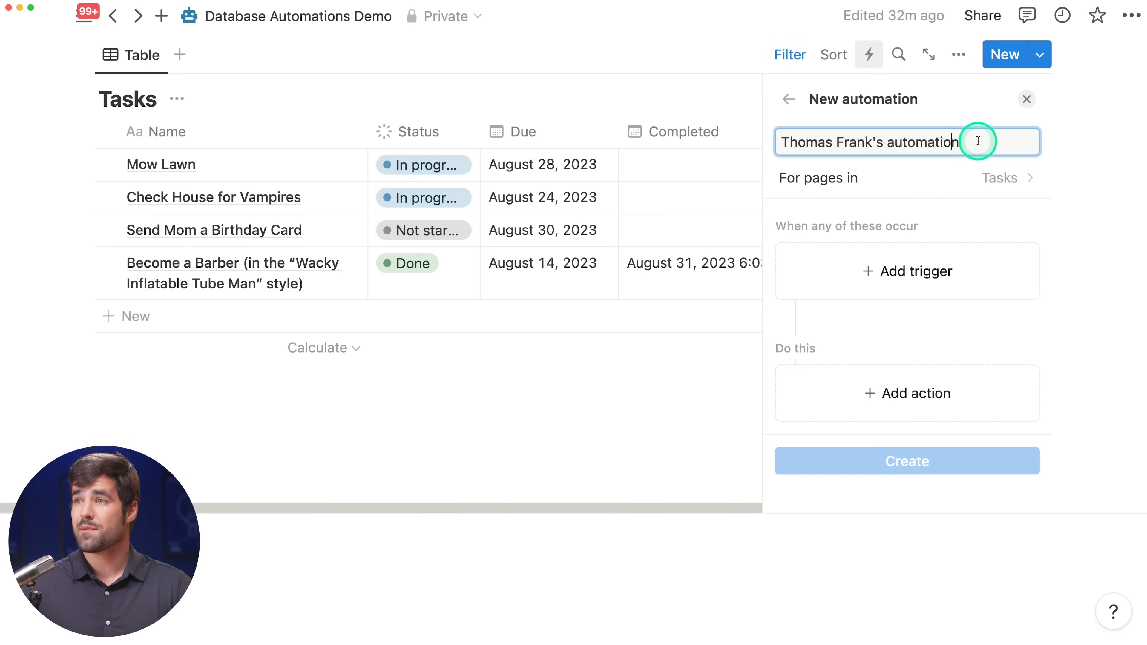
{"action": "left_click_drag", "start_coordinate": [874, 149], "coordinate": [788, 149]}
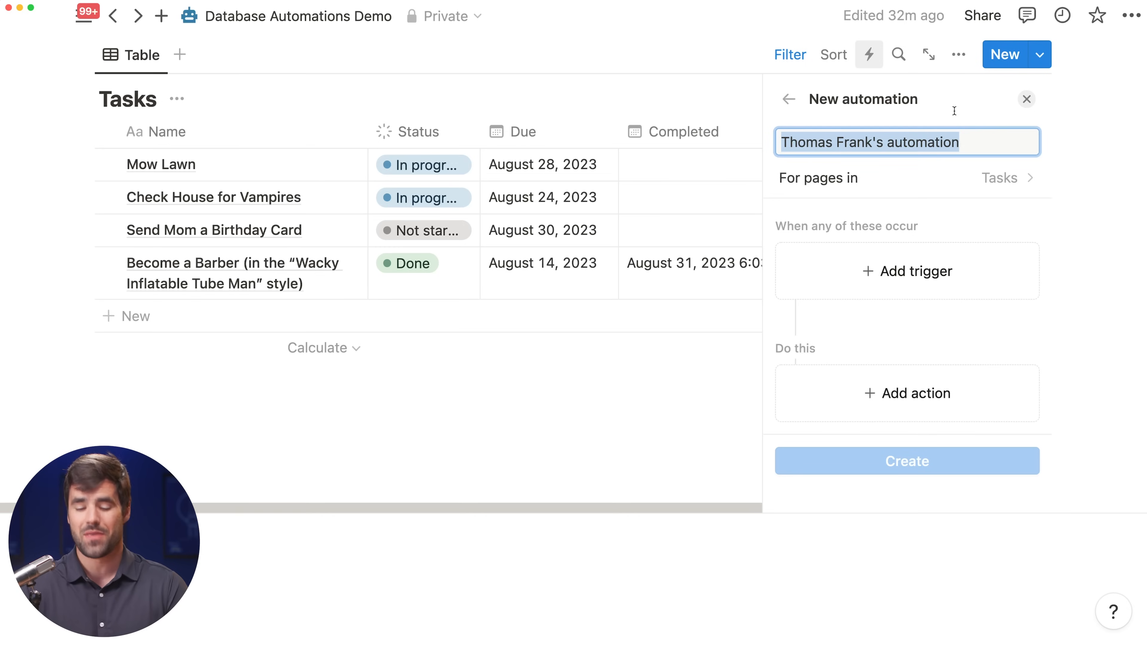
{"action": "type", "text": "Comple"}
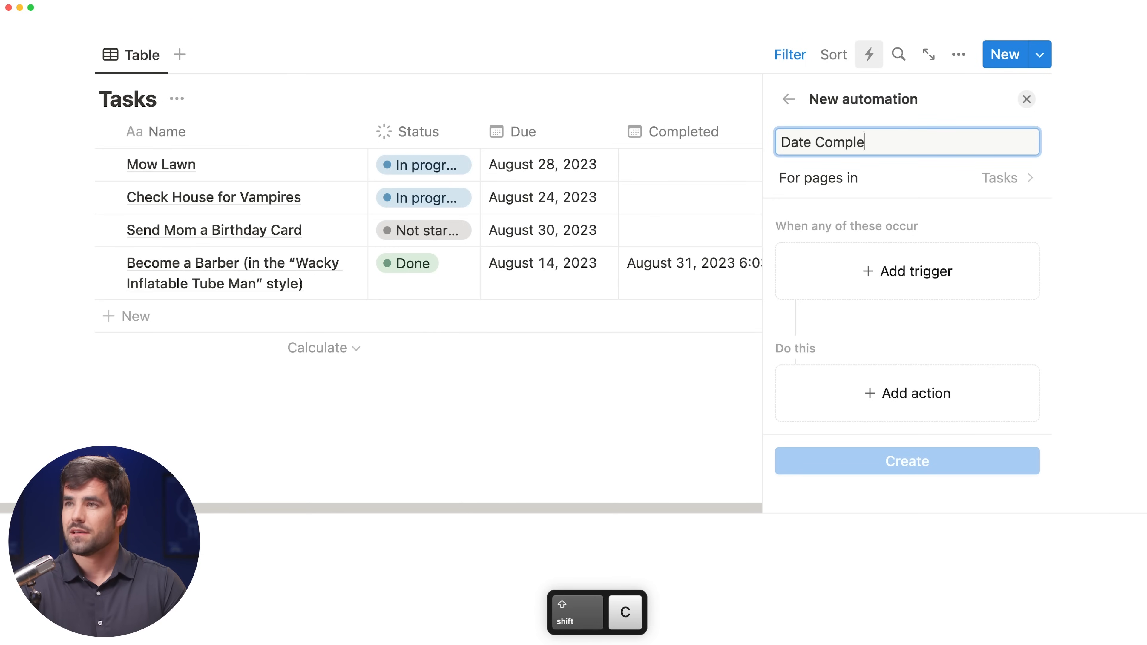
{"action": "type", "text": "d"}
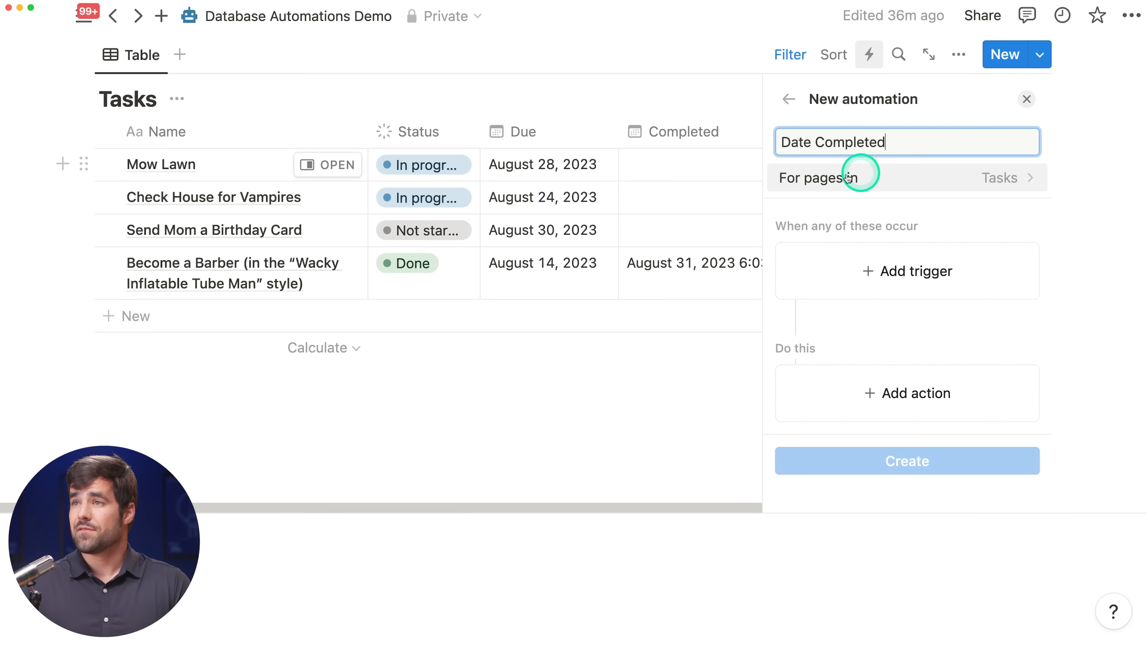
{"action": "left_click", "coordinate": [984, 178]}
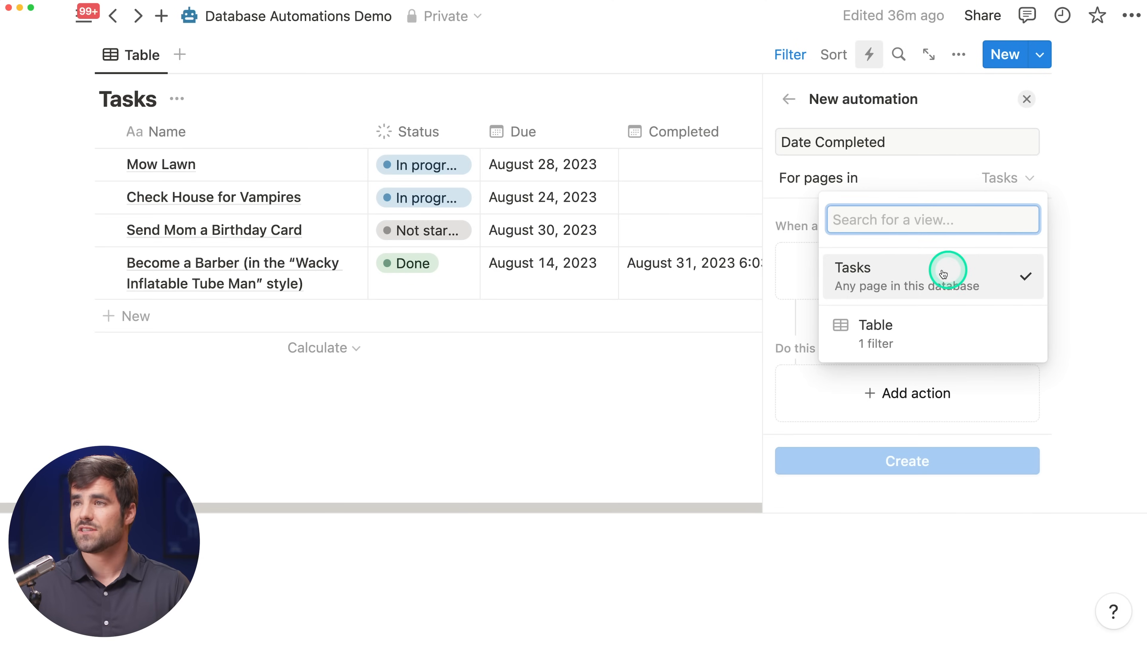
{"action": "left_click", "coordinate": [957, 276]}
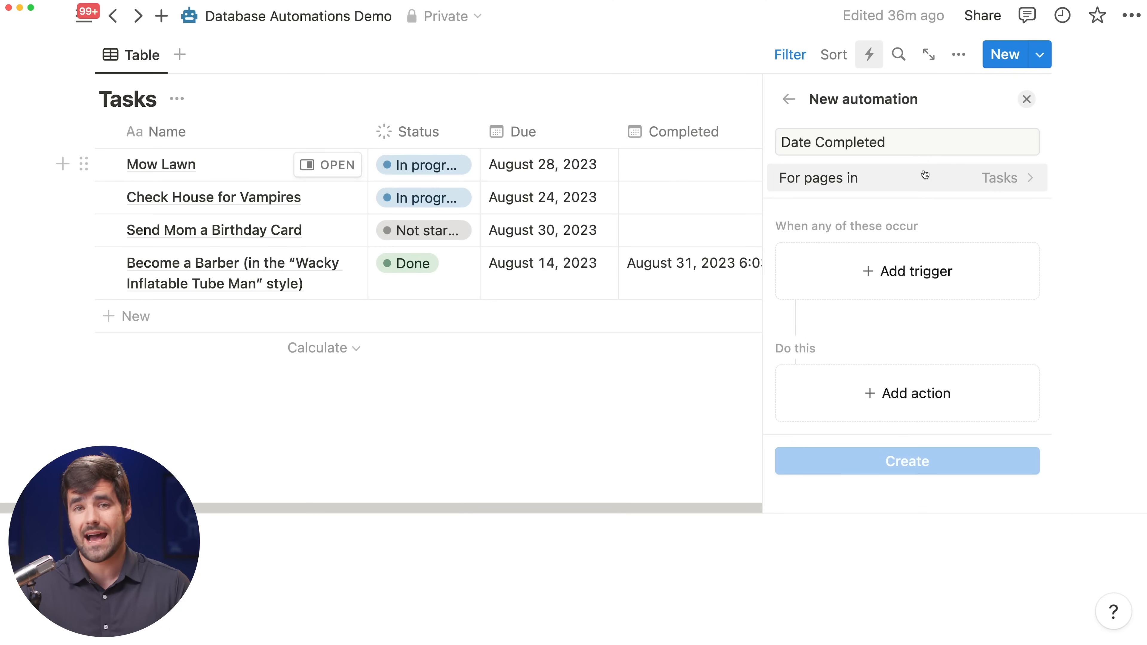
Add a trigger to the Date Completed automation for Status being set to the Complete group only.
{"action": "left_click", "coordinate": [922, 264]}
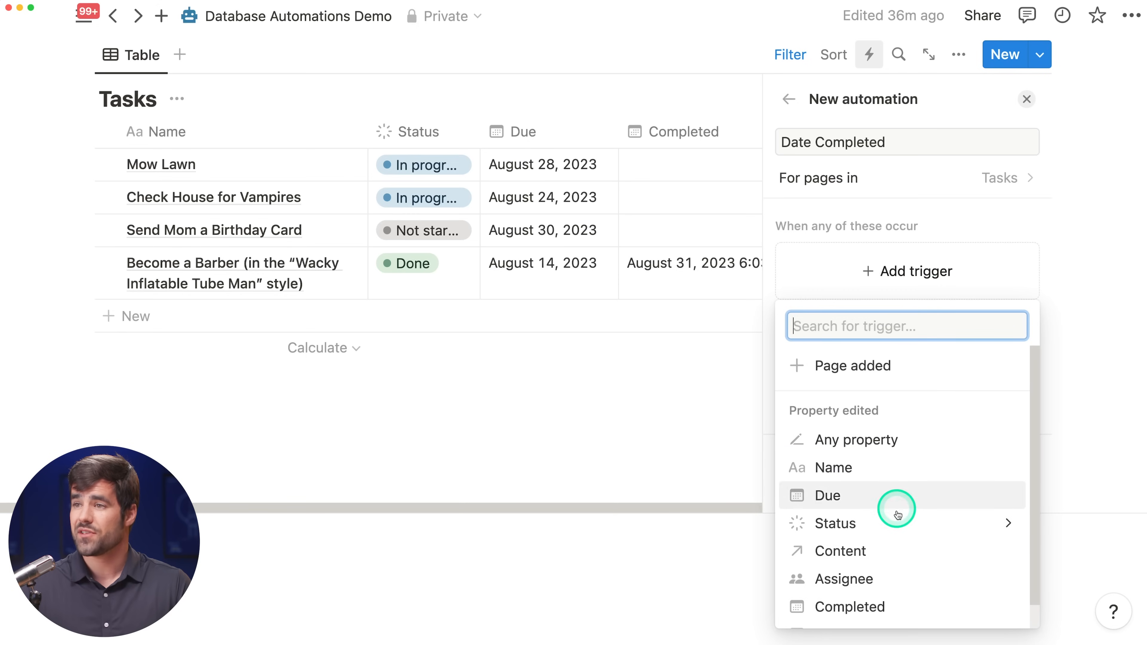
{"action": "left_click", "coordinate": [898, 522]}
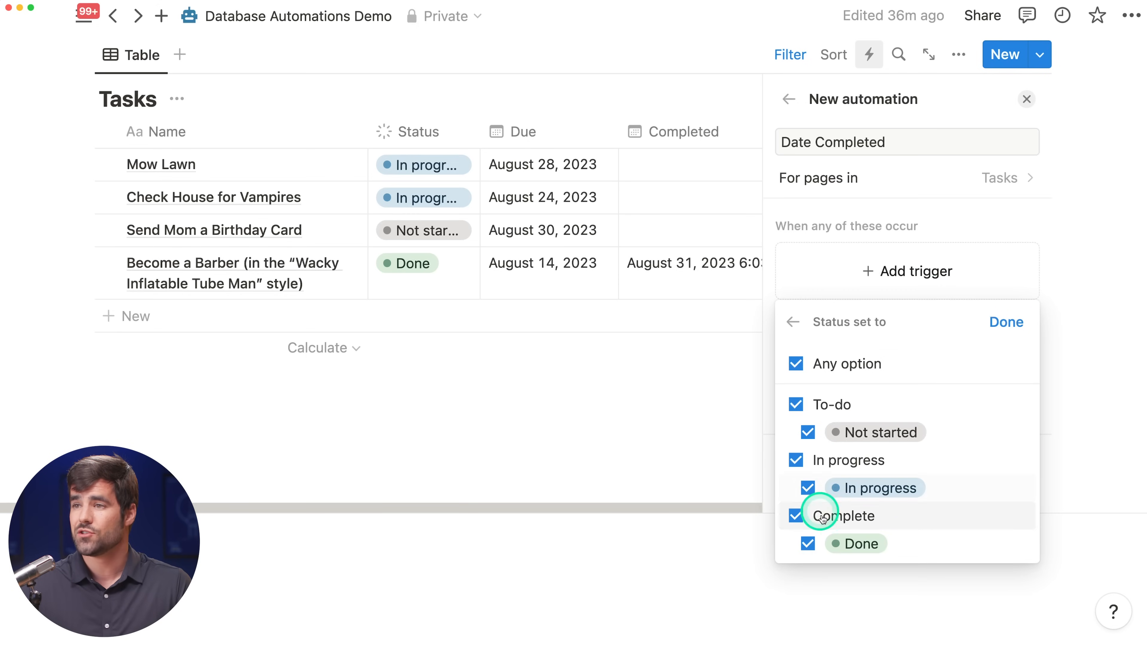
{"action": "left_click", "coordinate": [796, 461]}
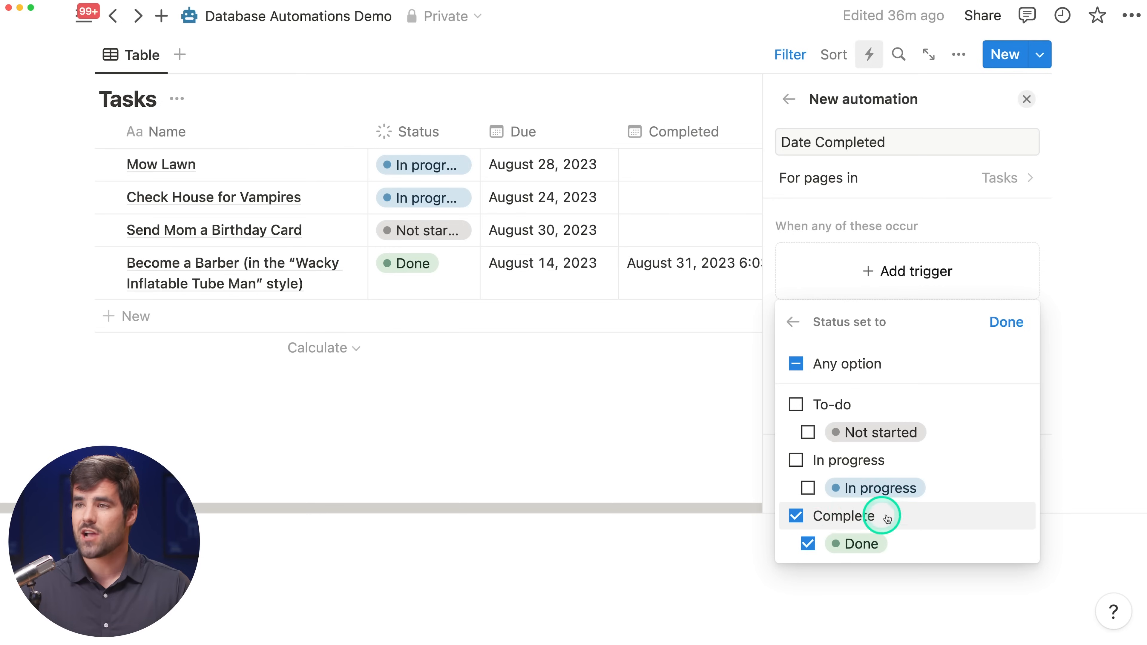
{"action": "left_click", "coordinate": [1024, 323]}
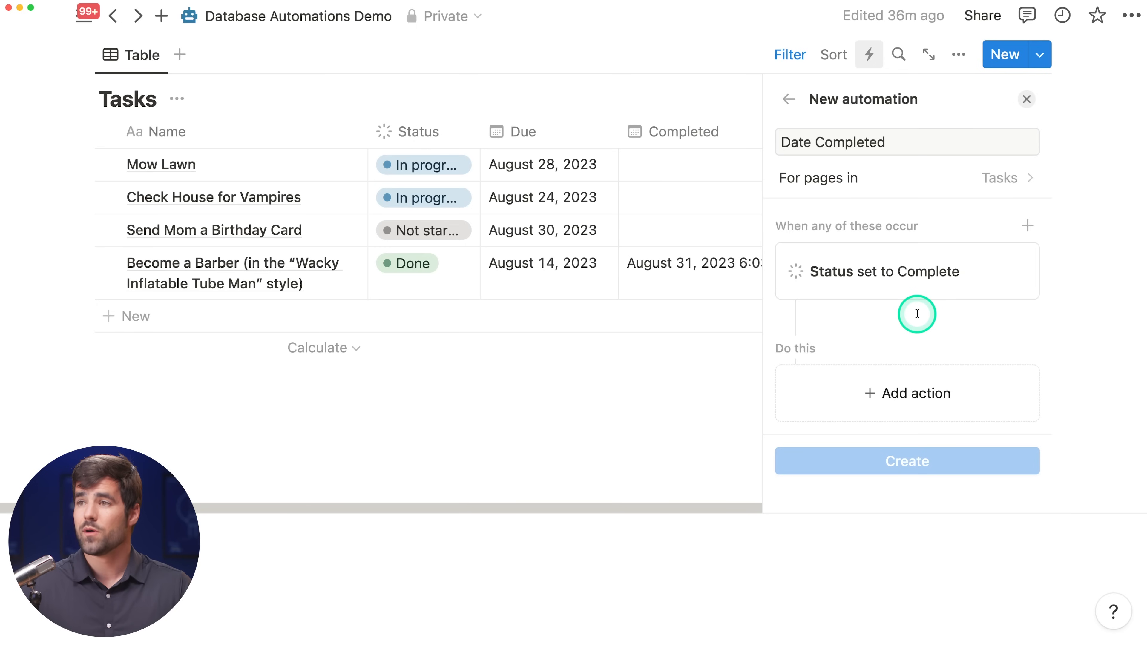
{"action": "left_click", "coordinate": [901, 394]}
{"action": "scroll", "coordinate": [896, 280], "scroll_direction": "down", "scroll_amount": 2}
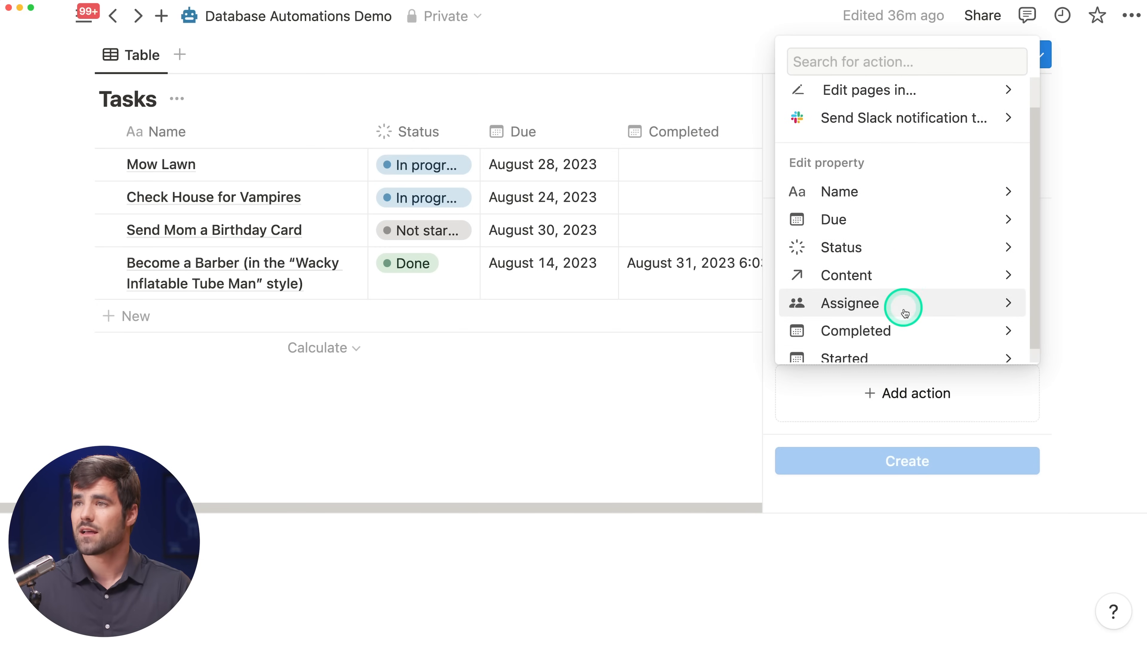
{"action": "left_click", "coordinate": [932, 333]}
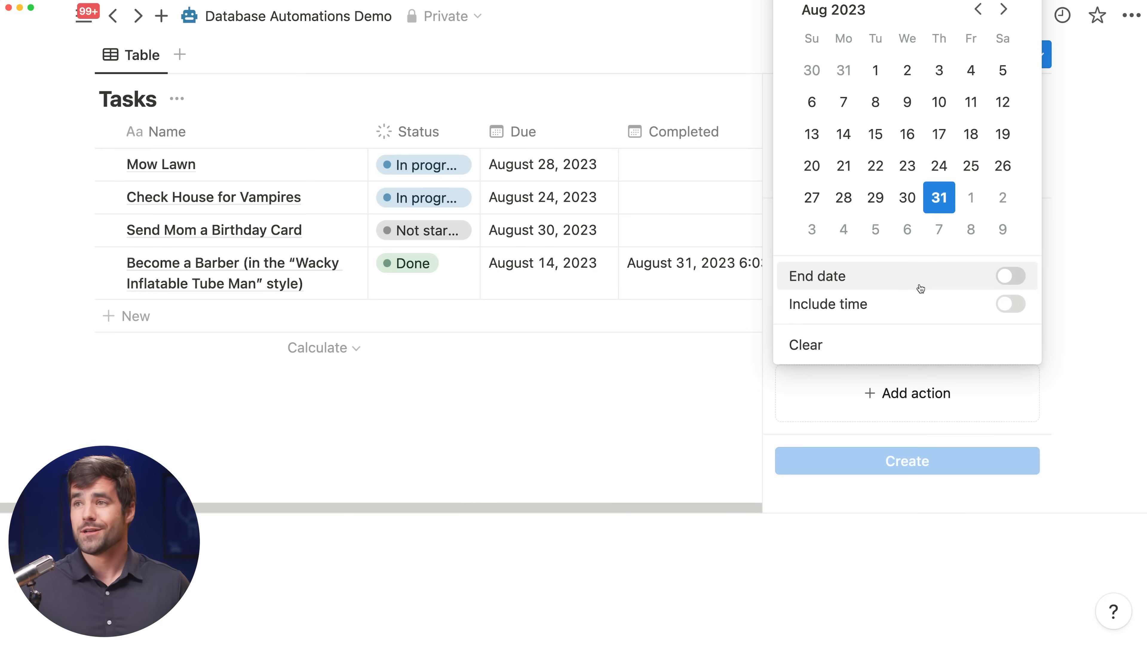
{"action": "left_click", "coordinate": [854, 393]}
Add an action that sets the Completed property to Now, and create the Date Completed automation.
{"action": "left_click", "coordinate": [902, 392]}
{"action": "scroll", "coordinate": [921, 291], "scroll_direction": "down", "scroll_amount": 1}
{"action": "scroll", "coordinate": [921, 290], "scroll_direction": "down", "scroll_amount": 1}
{"action": "left_click", "coordinate": [909, 315]}
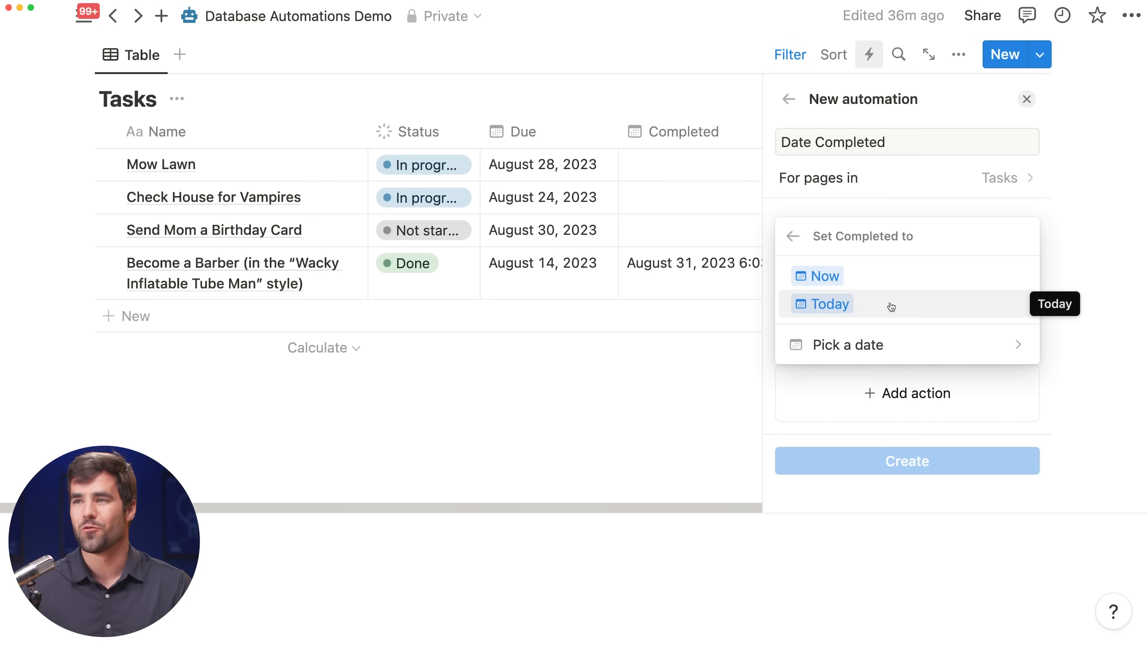
{"action": "left_click", "coordinate": [878, 274]}
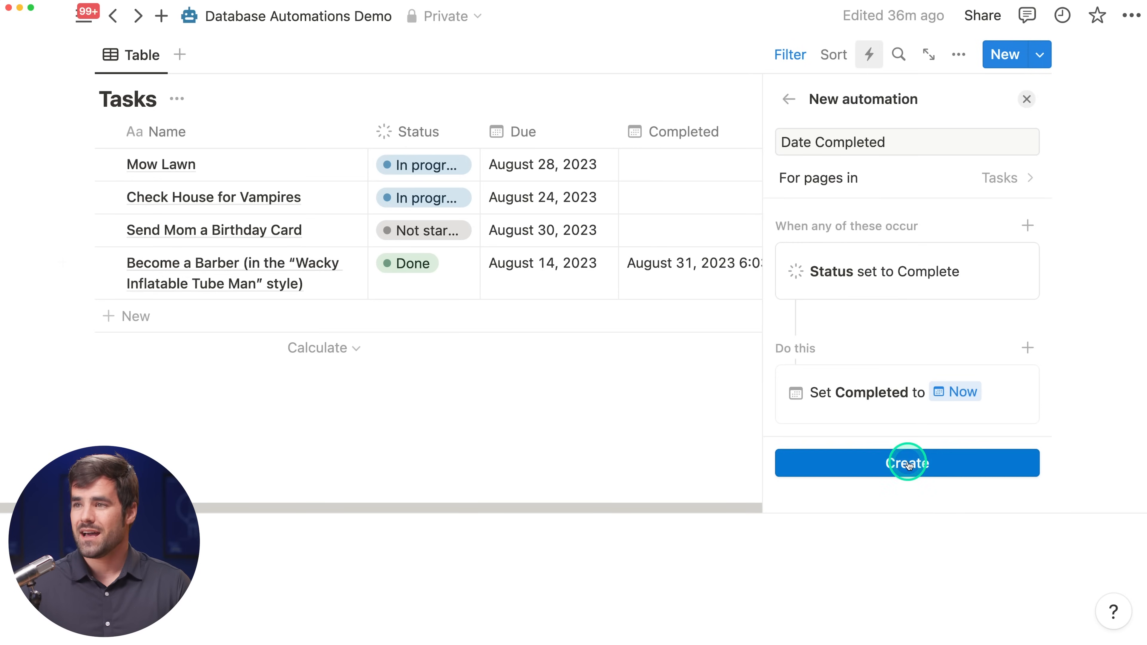
{"action": "left_click", "coordinate": [909, 459]}
{"action": "left_click", "coordinate": [1025, 98]}
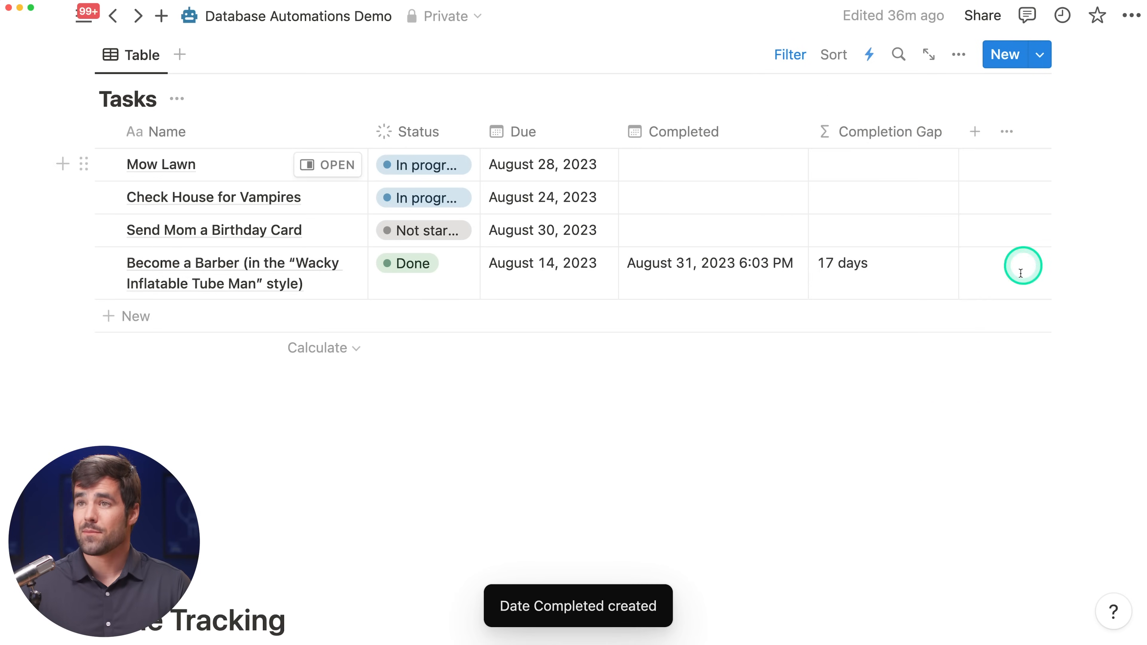
Set the Mow Lawn task's Status to Done and check its Completed and Completion Gap values.
{"action": "scroll", "coordinate": [1004, 322], "scroll_direction": "up", "scroll_amount": 1}
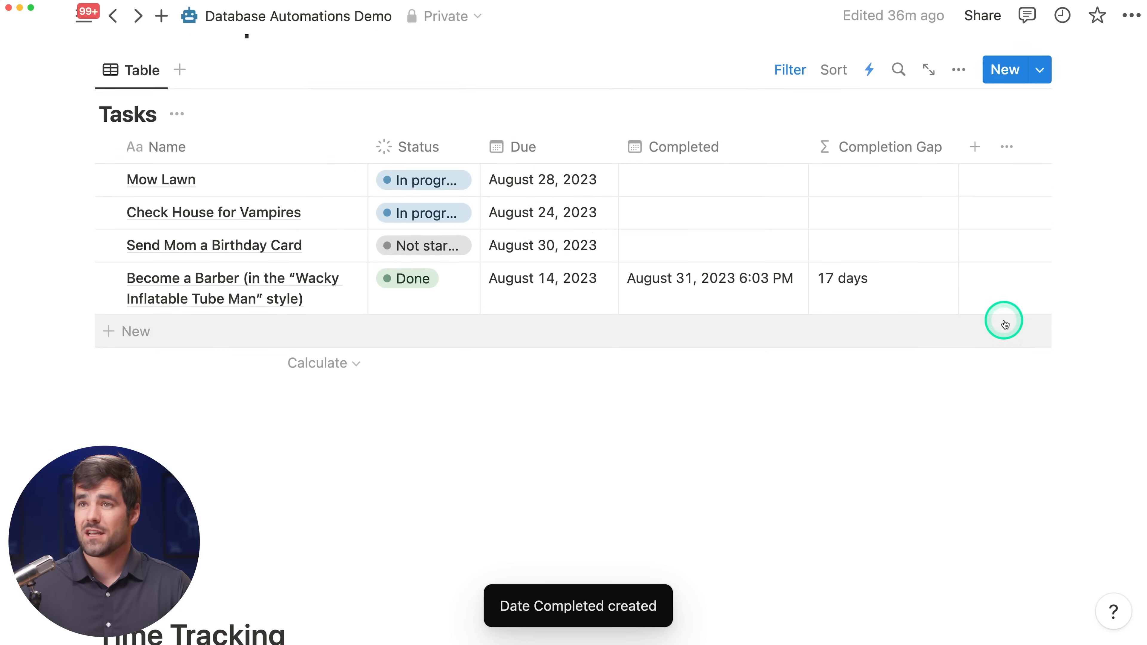
{"action": "left_click", "coordinate": [407, 182]}
{"action": "left_click", "coordinate": [415, 393]}
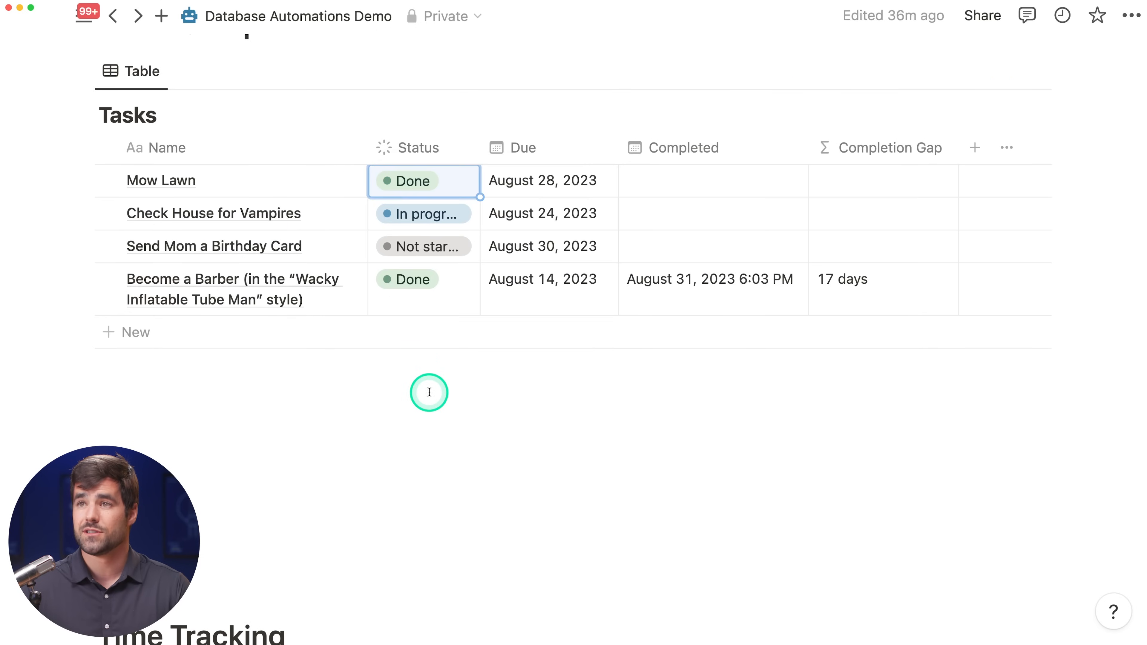
{"action": "scroll", "coordinate": [675, 425], "scroll_direction": "up", "scroll_amount": 3}
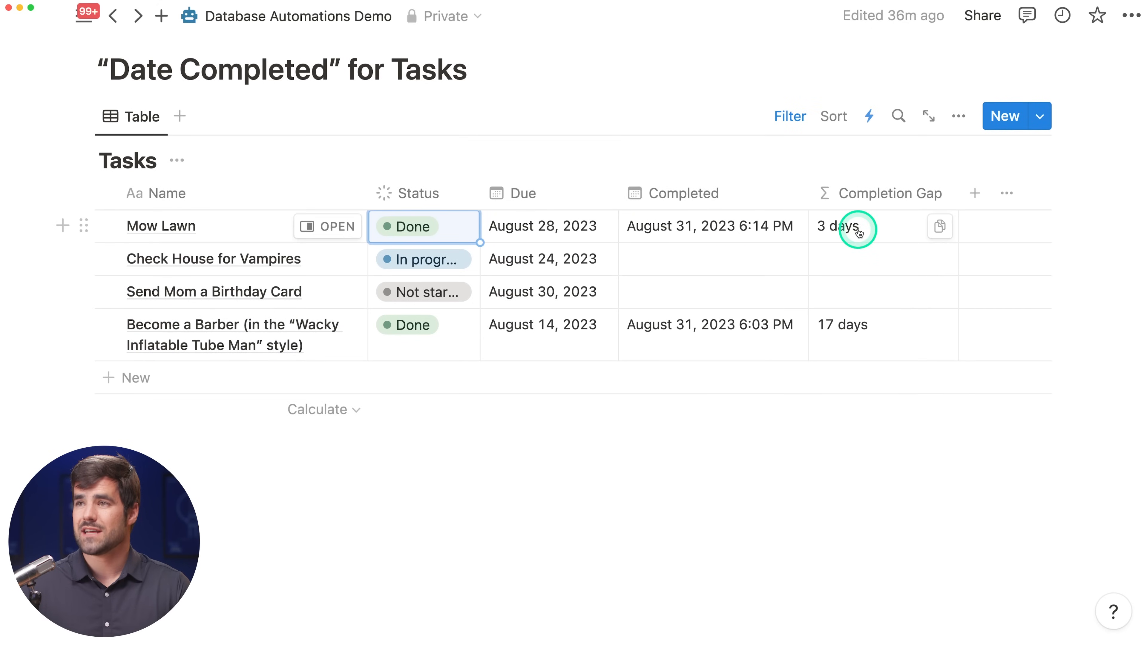
{"action": "left_click", "coordinate": [891, 225]}
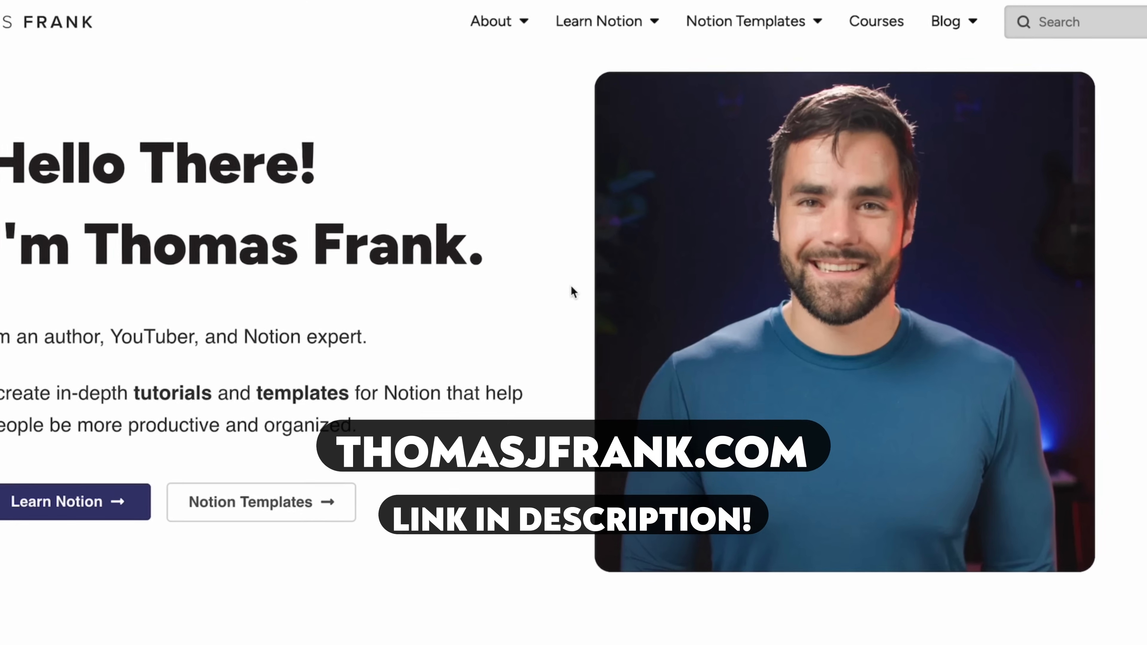
Switch to the thomasjfrank.com website and open the Notion Formulas guide.
{"action": "mouse_move", "coordinate": [609, 35]}
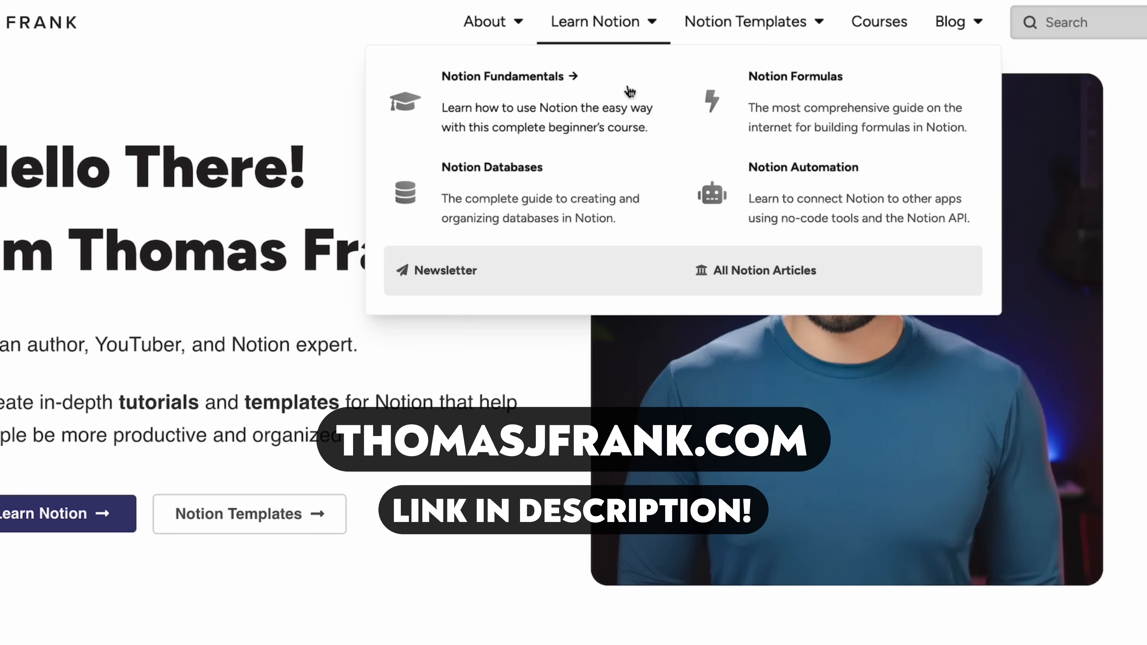
{"action": "left_click", "coordinate": [767, 98]}
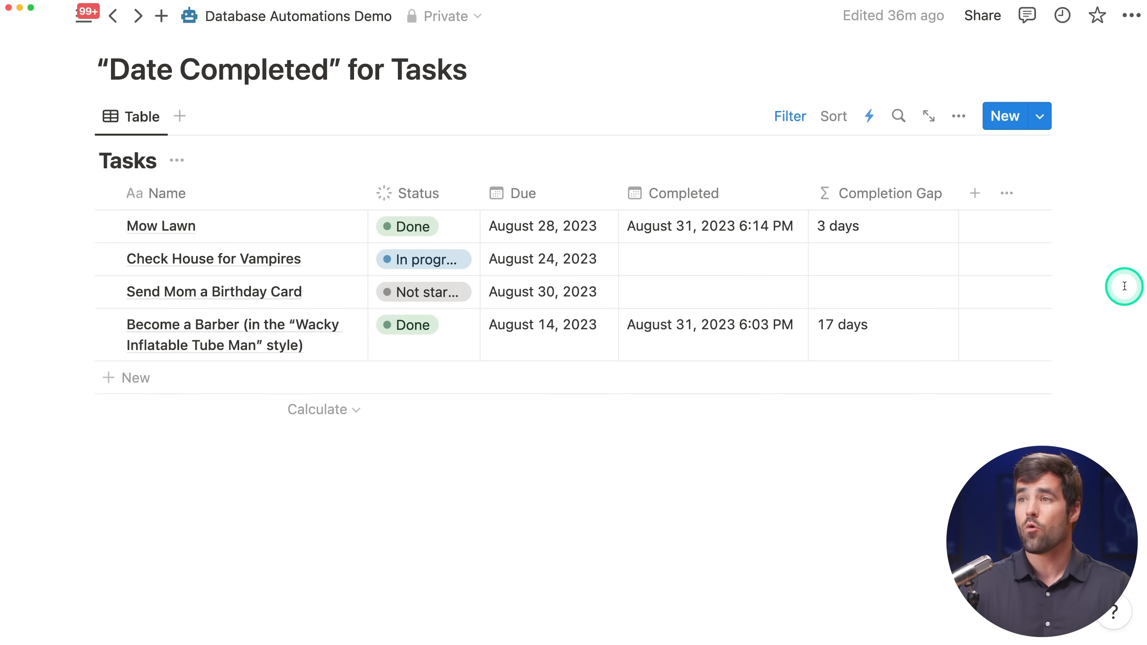
Go to the Time Tracking section of the Database Automations Demo page and view the Task Duration formula without editing it.
{"action": "scroll", "coordinate": [1079, 294], "scroll_direction": "down", "scroll_amount": 12}
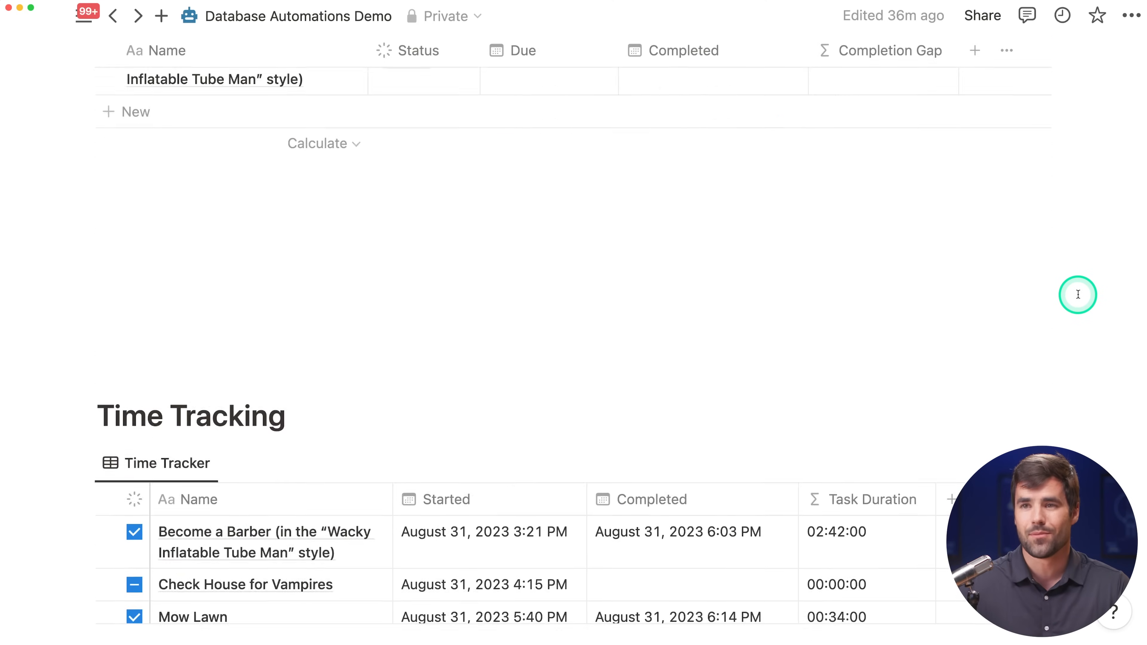
{"action": "scroll", "coordinate": [1080, 294], "scroll_direction": "up", "scroll_amount": 2}
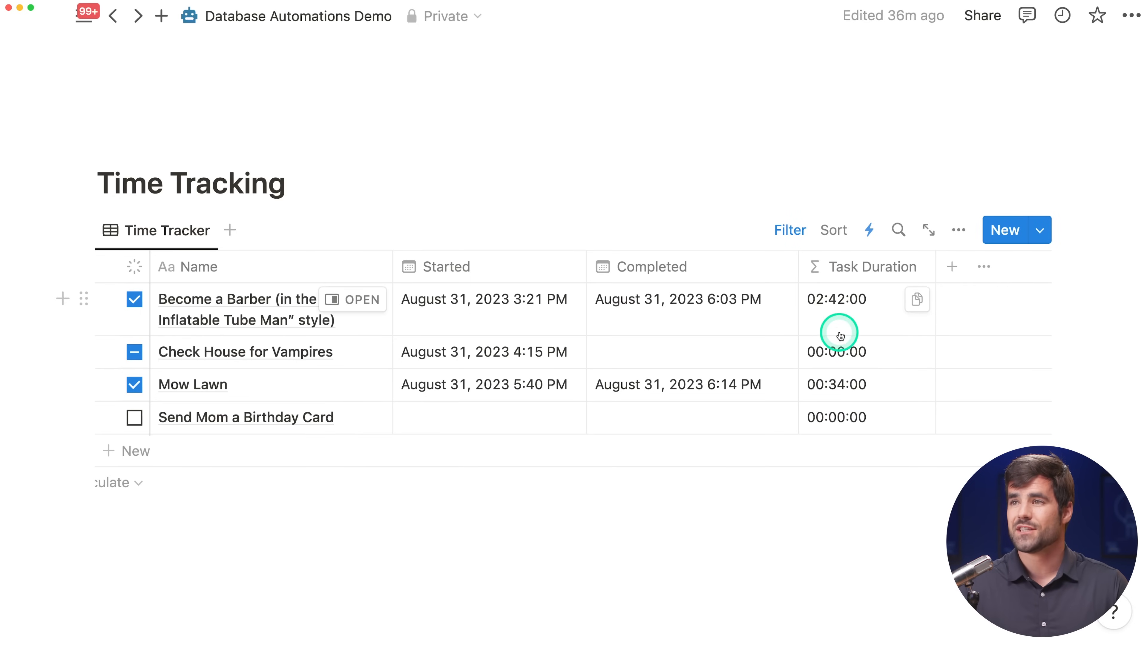
{"action": "left_click", "coordinate": [838, 300]}
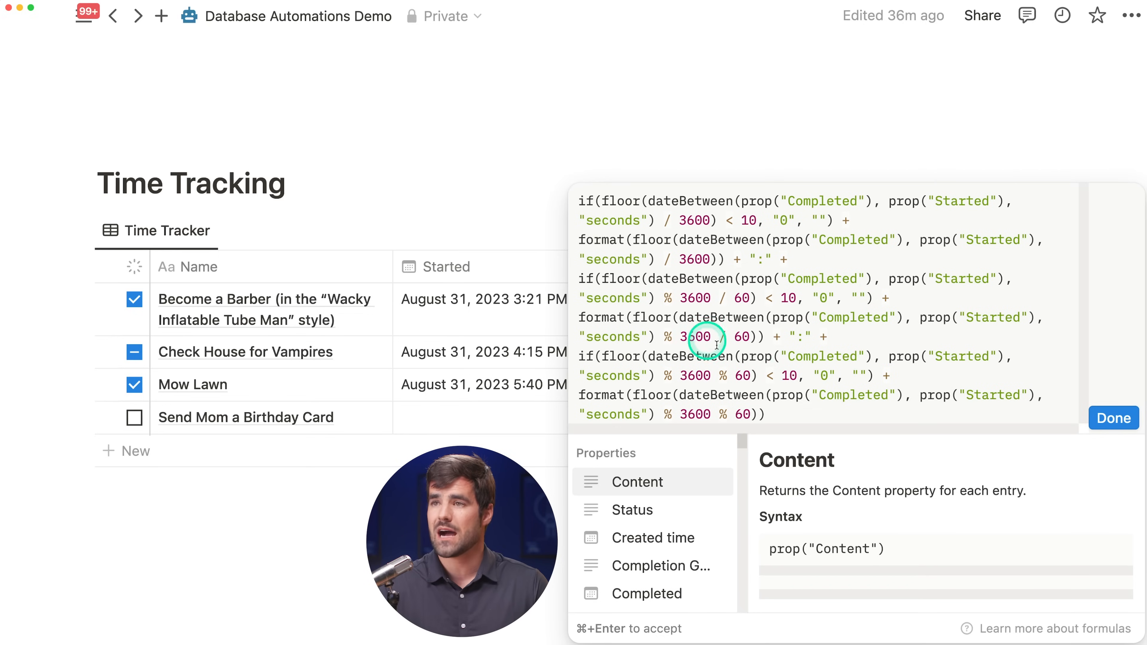
{"action": "left_click", "coordinate": [1113, 418]}
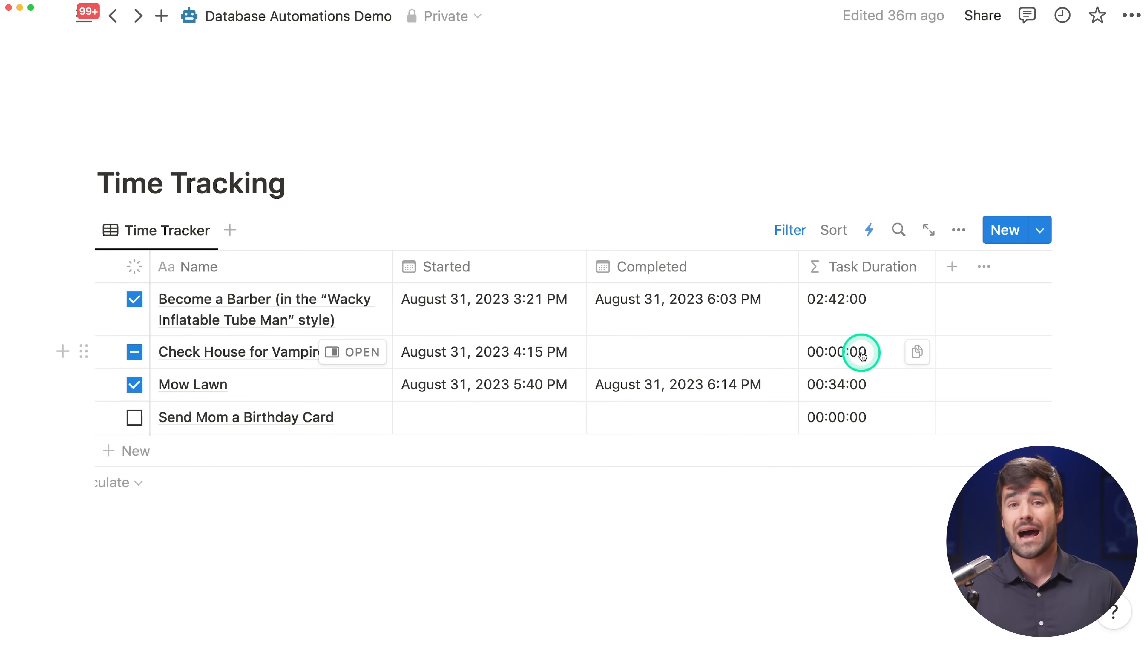
{"action": "left_click", "coordinate": [860, 323]}
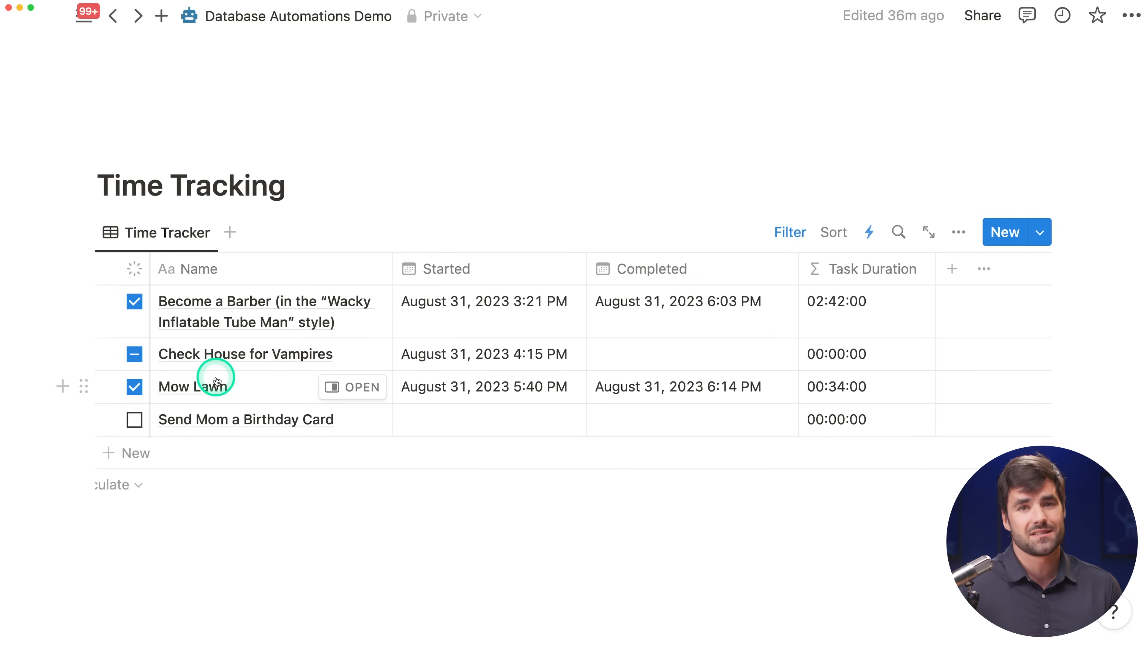
Start a new automation on the Time Tracker table named "Time Tracking - Start" that applies to pages in the Time Tracker view.
{"action": "left_click", "coordinate": [869, 234]}
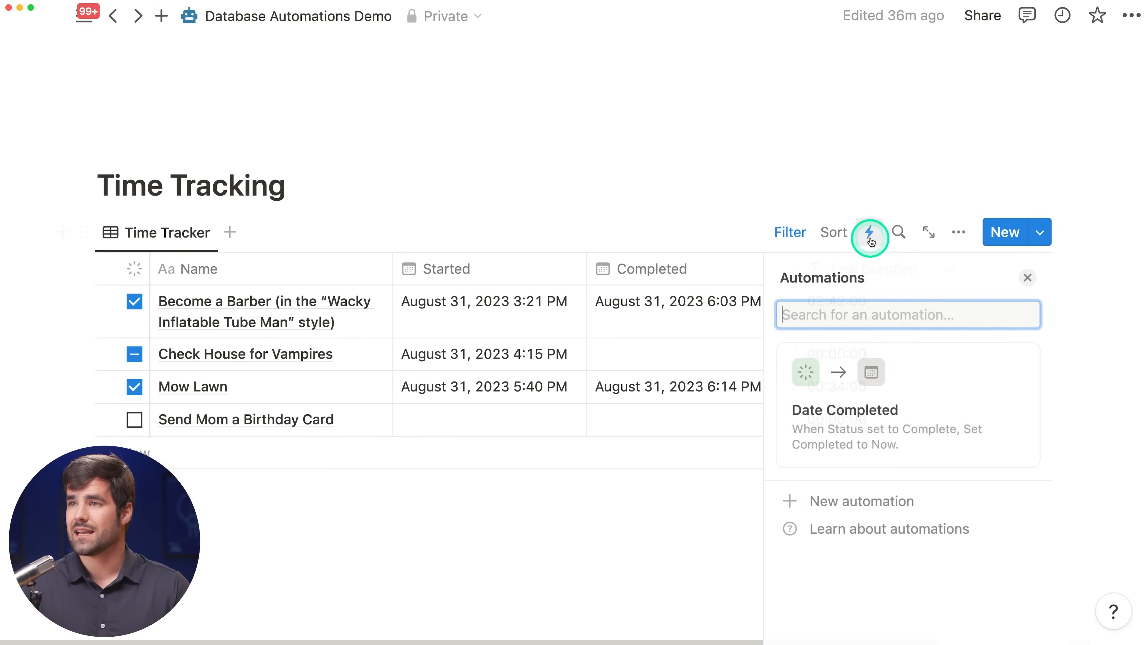
{"action": "left_click", "coordinate": [865, 502]}
{"action": "left_click", "coordinate": [909, 321]}
{"action": "left_click_drag", "start_coordinate": [932, 315], "coordinate": [786, 324]}
{"action": "type", "text": "Time "}
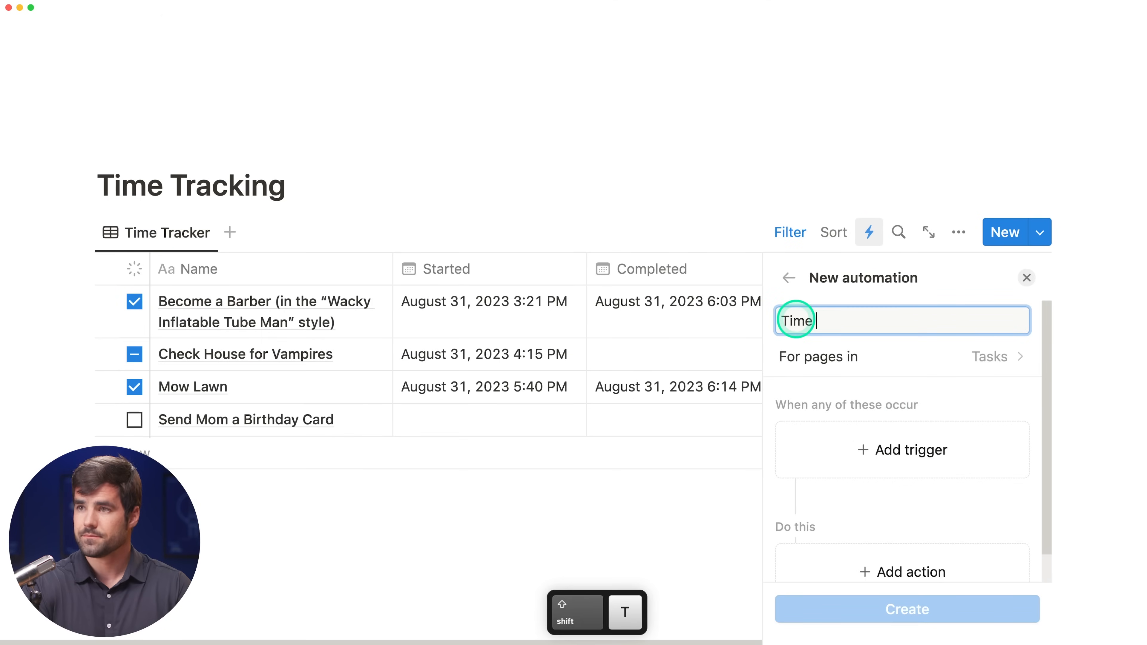
{"action": "type", "text": "Tracking - Start"}
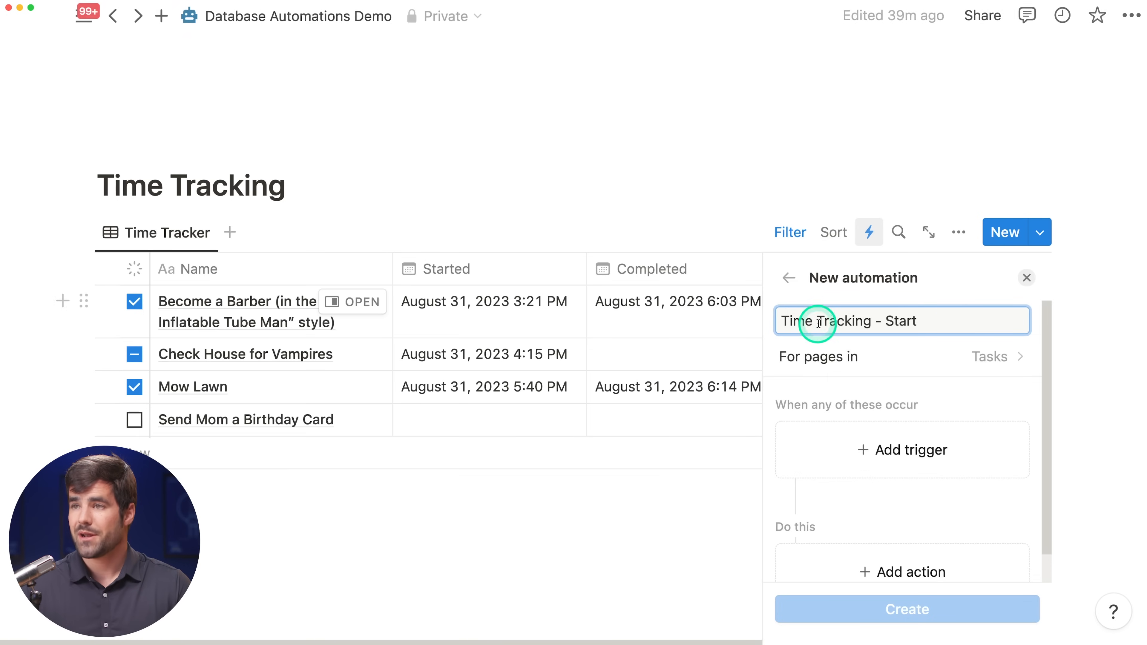
{"action": "left_click", "coordinate": [917, 358]}
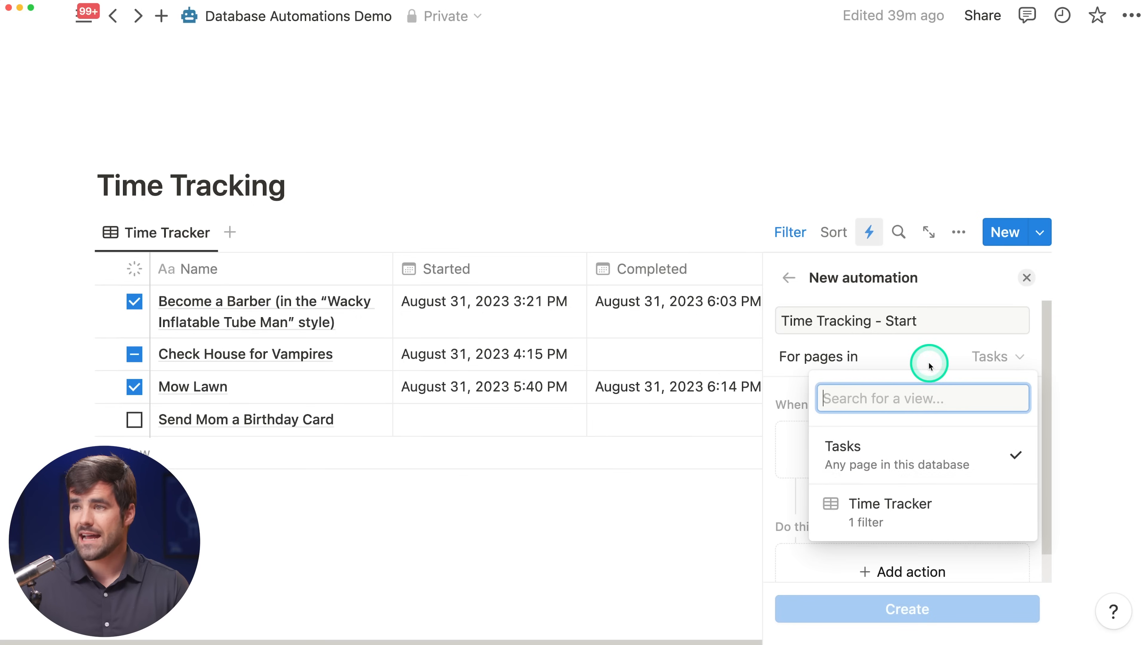
{"action": "left_click", "coordinate": [879, 515]}
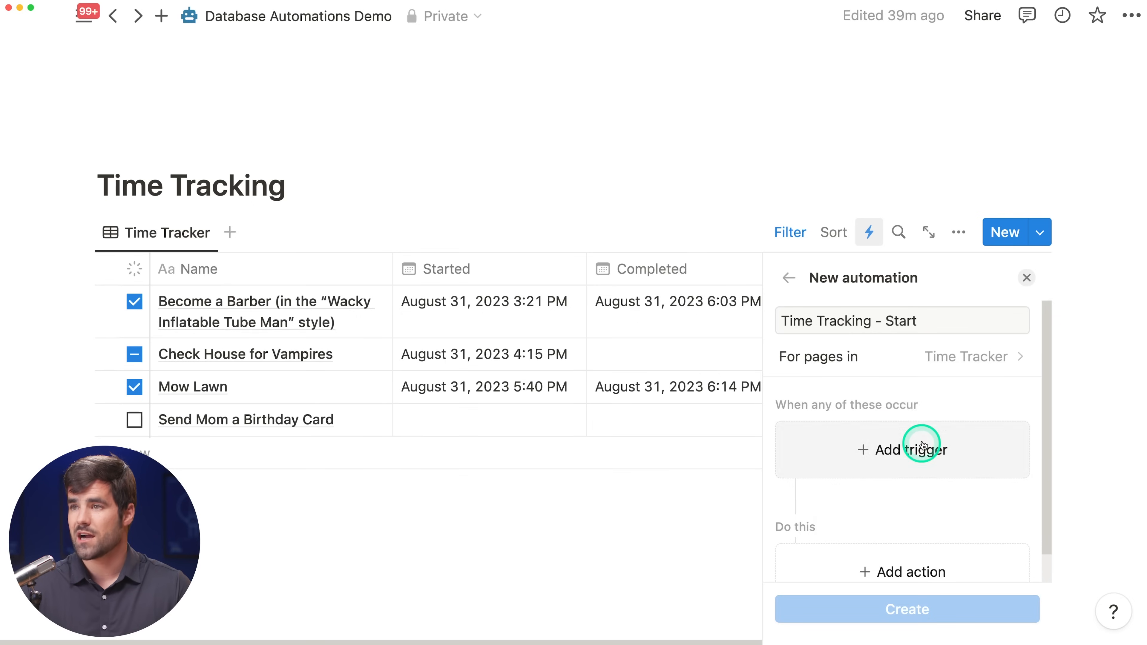
Add a trigger to the automation that fires when Status is set to In progress.
{"action": "scroll", "coordinate": [970, 406], "scroll_direction": "down", "scroll_amount": 1}
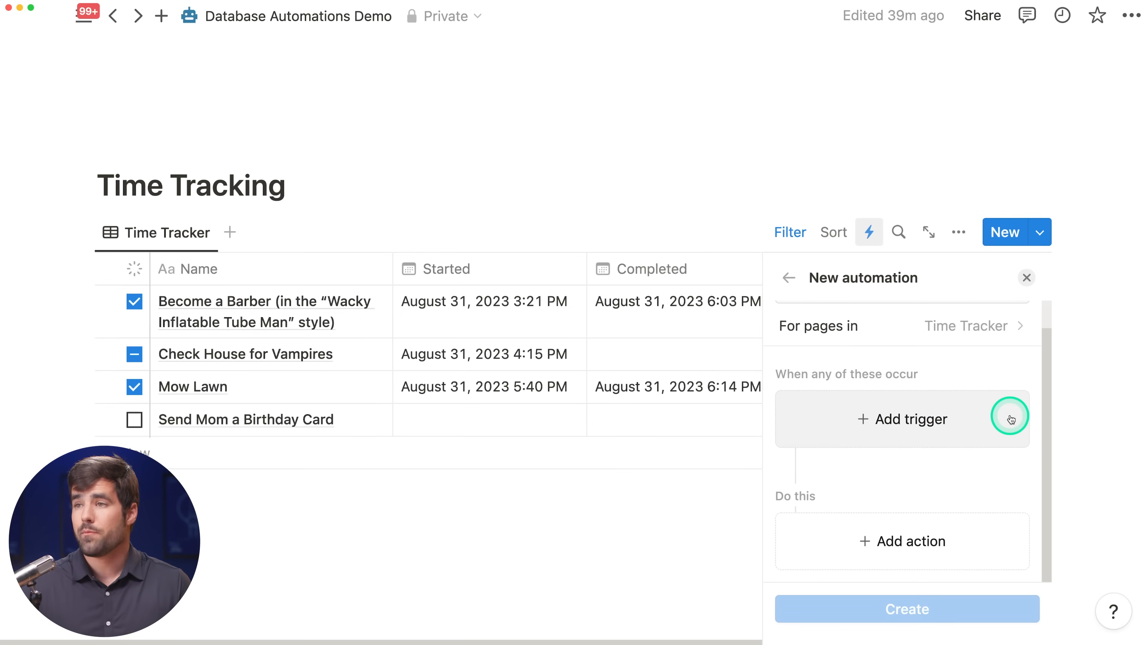
{"action": "left_click", "coordinate": [1005, 422]}
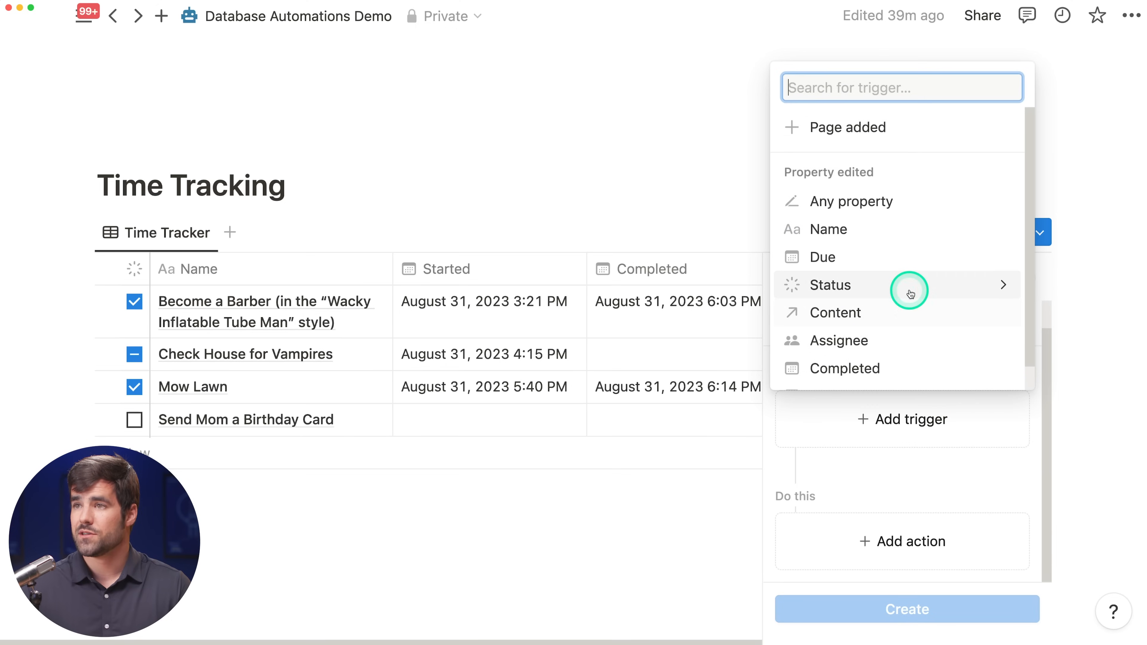
{"action": "left_click", "coordinate": [909, 283]}
{"action": "left_click", "coordinate": [790, 342]}
{"action": "left_click", "coordinate": [790, 232]}
{"action": "left_click", "coordinate": [1002, 150]}
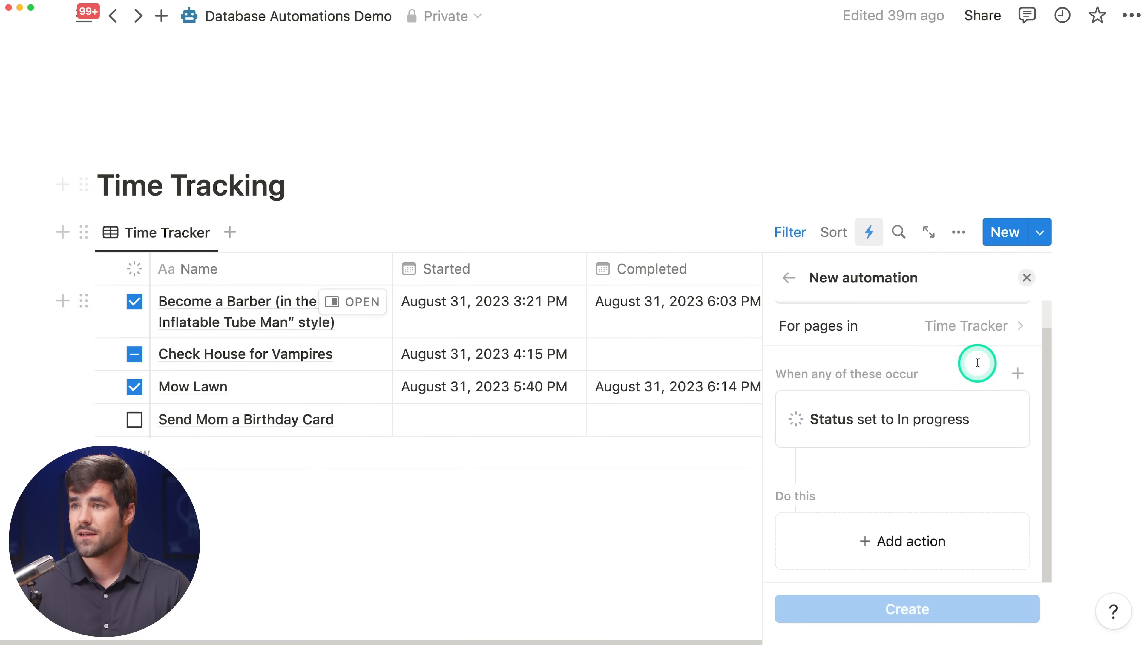
Add an action that sets the Started property to Now, and create the automation.
{"action": "left_click", "coordinate": [885, 551]}
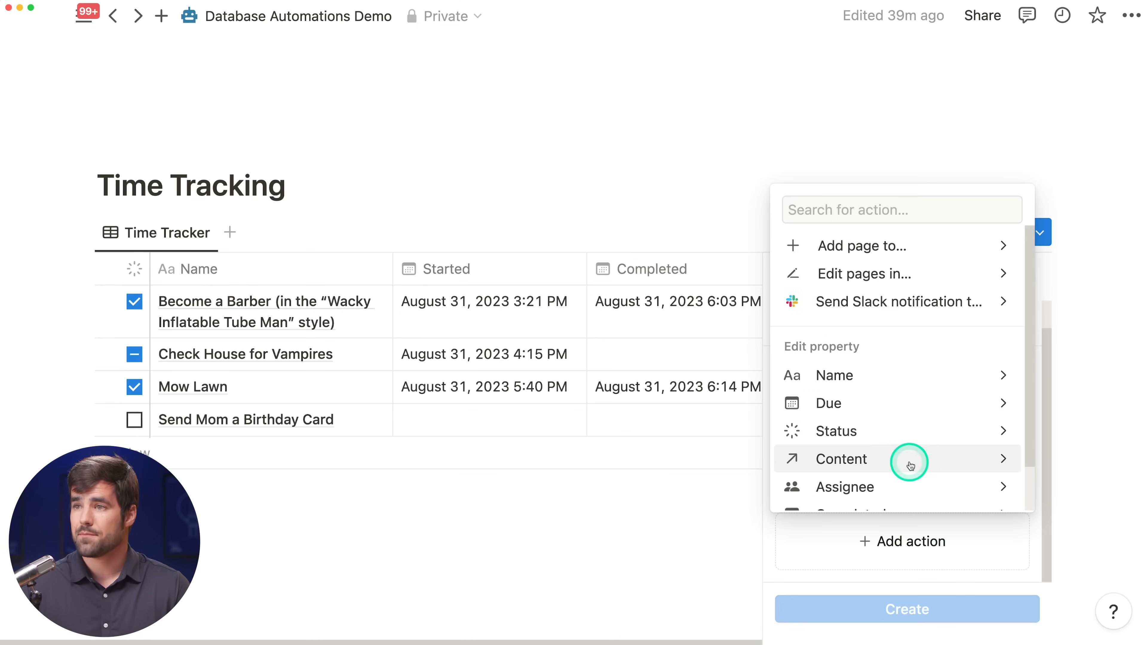
{"action": "scroll", "coordinate": [908, 459], "scroll_direction": "down", "scroll_amount": 2}
{"action": "left_click", "coordinate": [896, 491]}
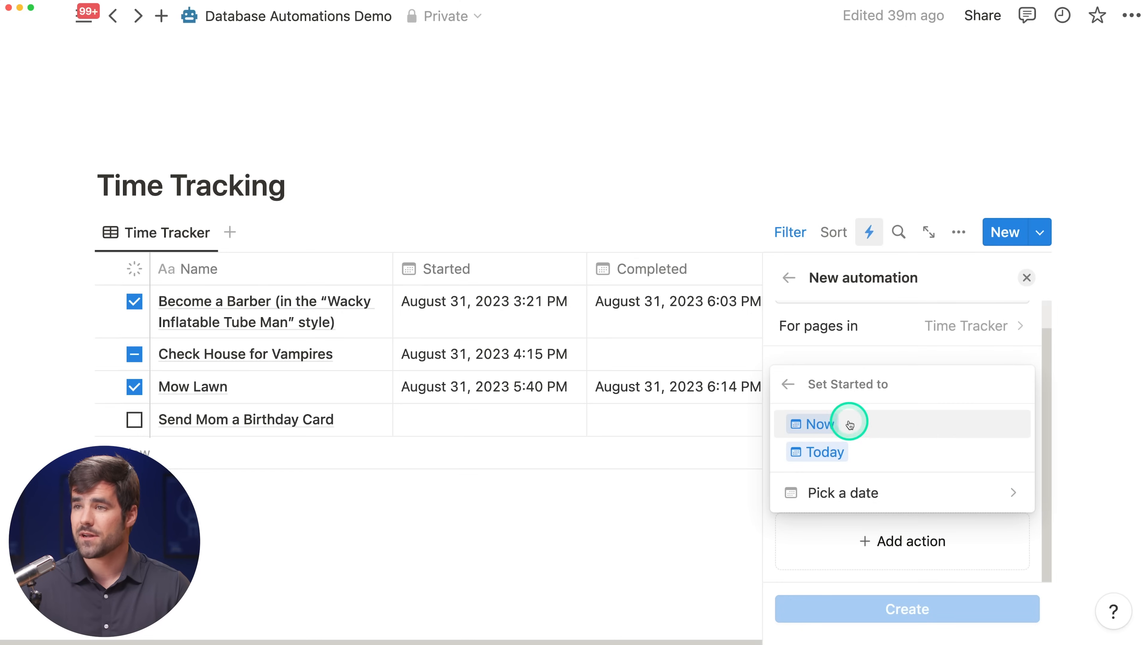
{"action": "left_click", "coordinate": [853, 425]}
{"action": "left_click", "coordinate": [909, 607]}
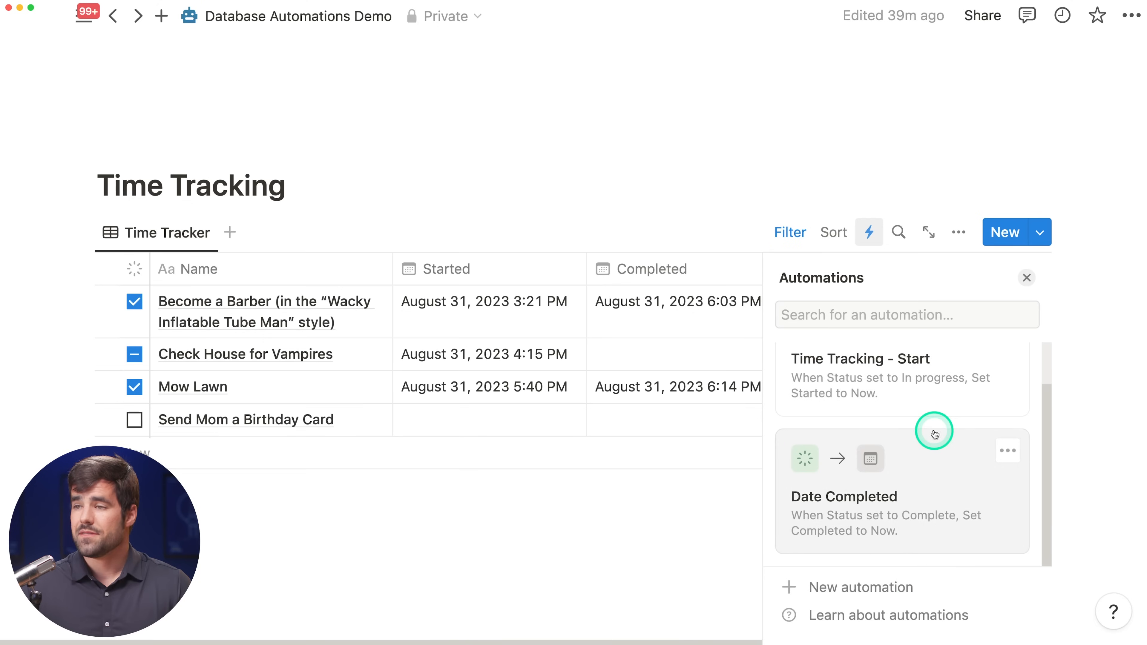
Start another automation named "Time Tracking - Completed" that applies to pages in the Time Tracker view.
{"action": "left_click", "coordinate": [897, 587]}
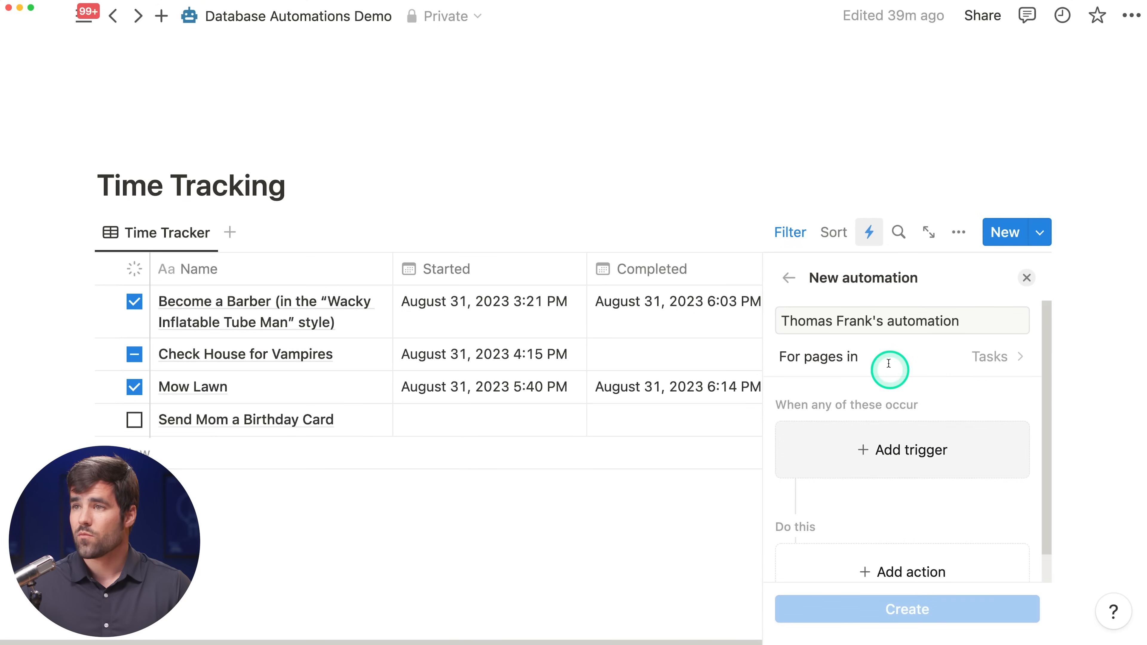
{"action": "left_click", "coordinate": [903, 324]}
{"action": "type", "text": "T"}
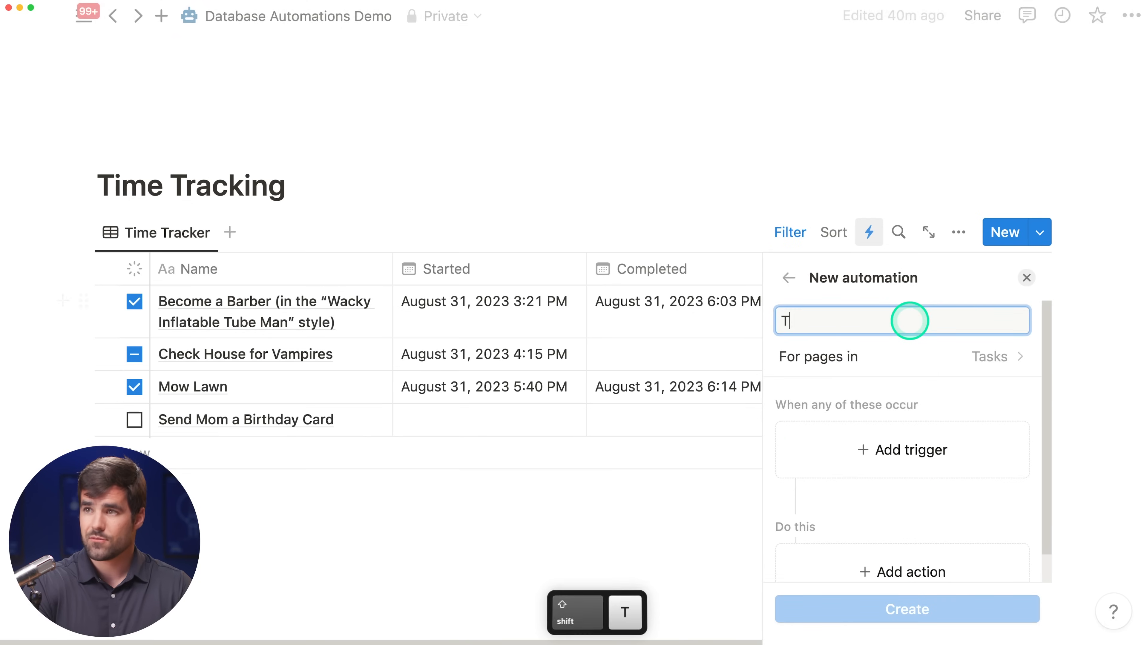
{"action": "type", "text": "ime Tracking - Comple"}
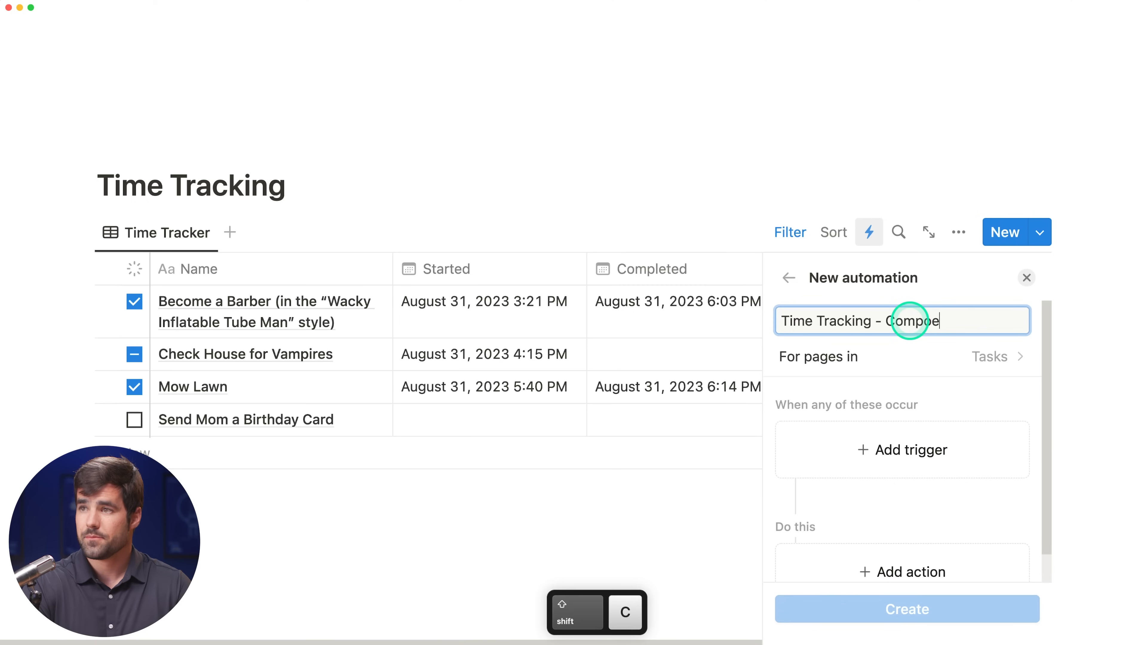
{"action": "type", "text": "ted"}
{"action": "left_click", "coordinate": [909, 356]}
{"action": "left_click", "coordinate": [908, 512]}
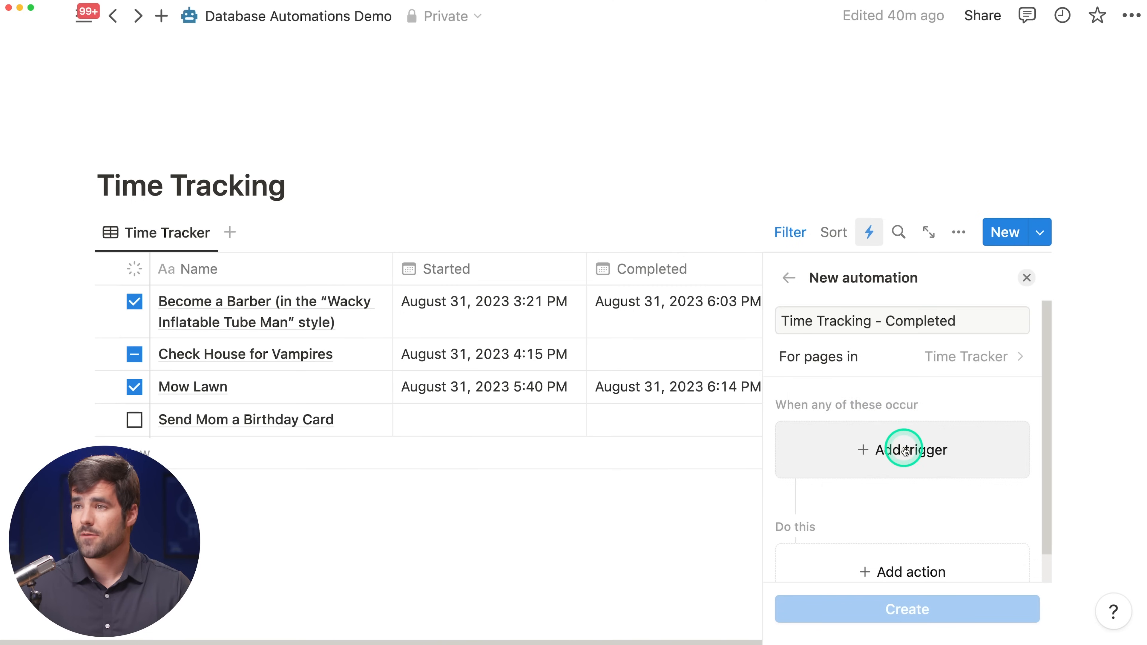
Add a trigger to the new automation that fires when Status is set to Complete.
{"action": "scroll", "coordinate": [905, 450], "scroll_direction": "down", "scroll_amount": 1}
{"action": "left_click", "coordinate": [911, 418]}
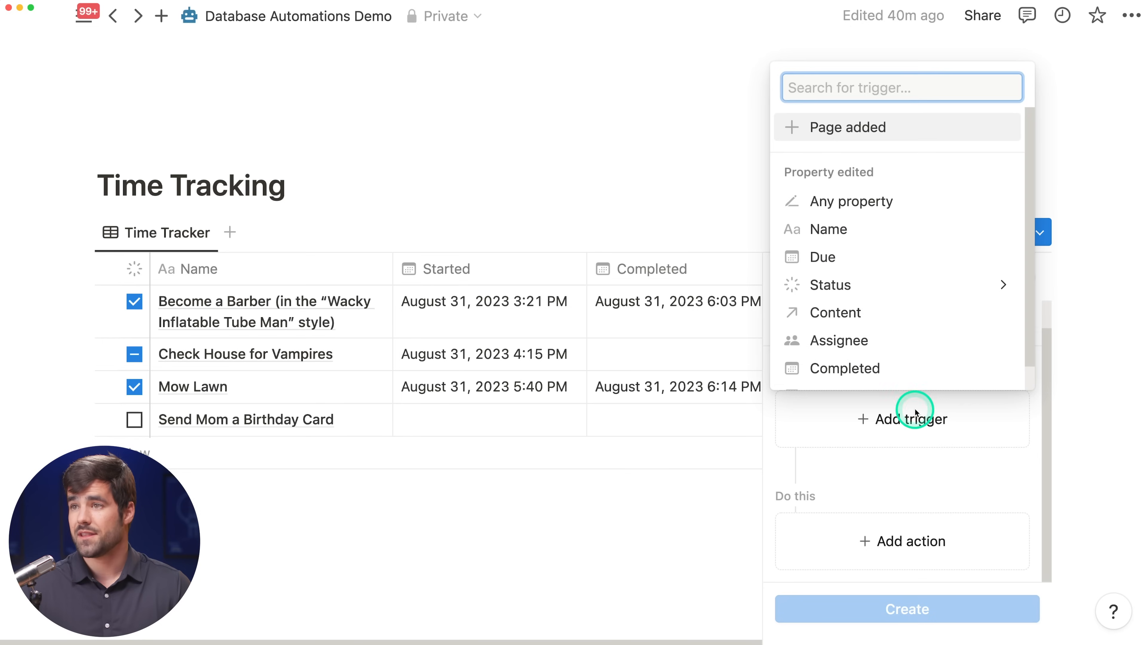
{"action": "left_click", "coordinate": [910, 284]}
{"action": "left_click", "coordinate": [803, 314]}
{"action": "left_click", "coordinate": [802, 260]}
{"action": "left_click", "coordinate": [1001, 149]}
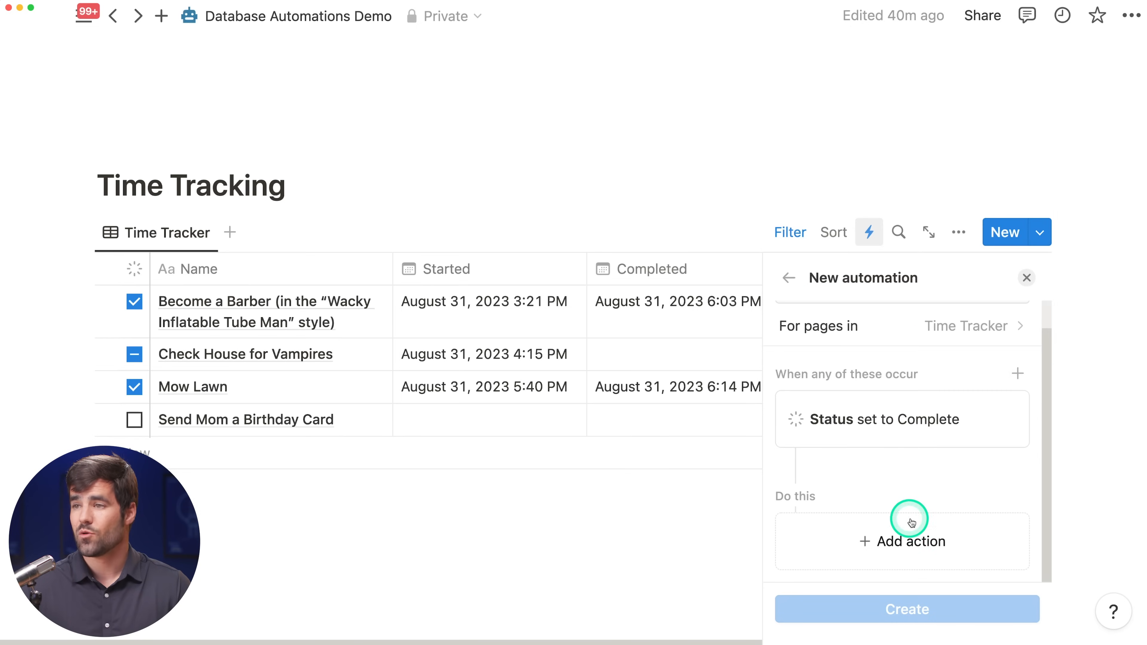
Add an action that sets the Completed property to Now, then create the automation and close the automations list.
{"action": "left_click", "coordinate": [911, 537]}
{"action": "scroll", "coordinate": [880, 429], "scroll_direction": "down", "scroll_amount": 2}
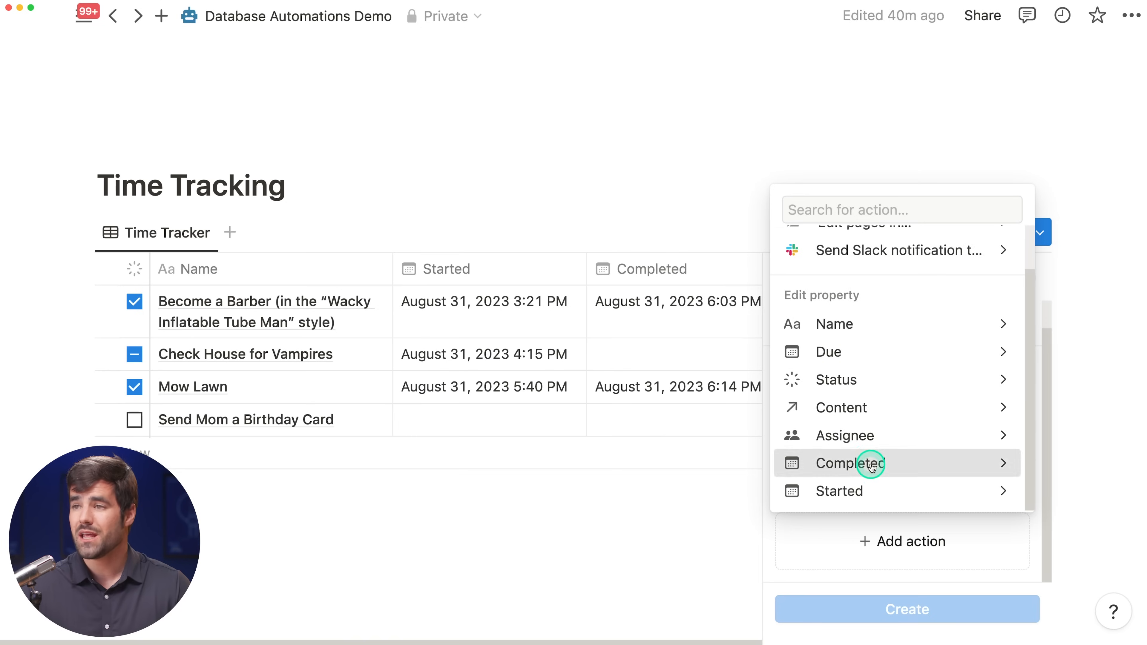
{"action": "left_click", "coordinate": [870, 465]}
{"action": "left_click", "coordinate": [853, 427]}
{"action": "left_click", "coordinate": [905, 608]}
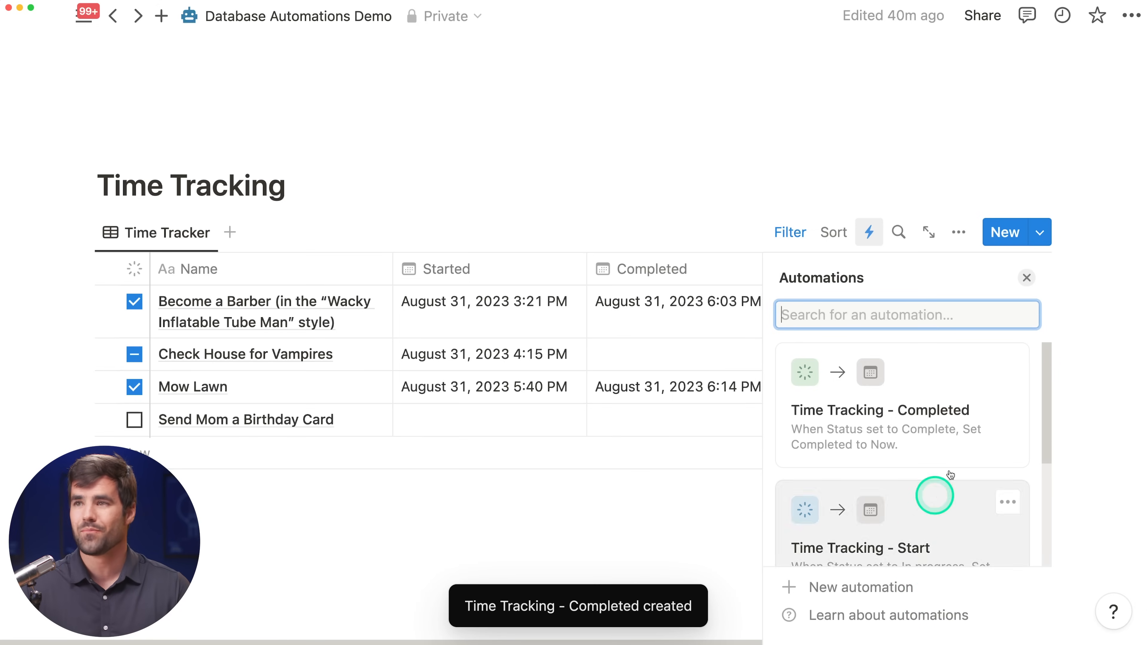
{"action": "left_click", "coordinate": [1026, 278]}
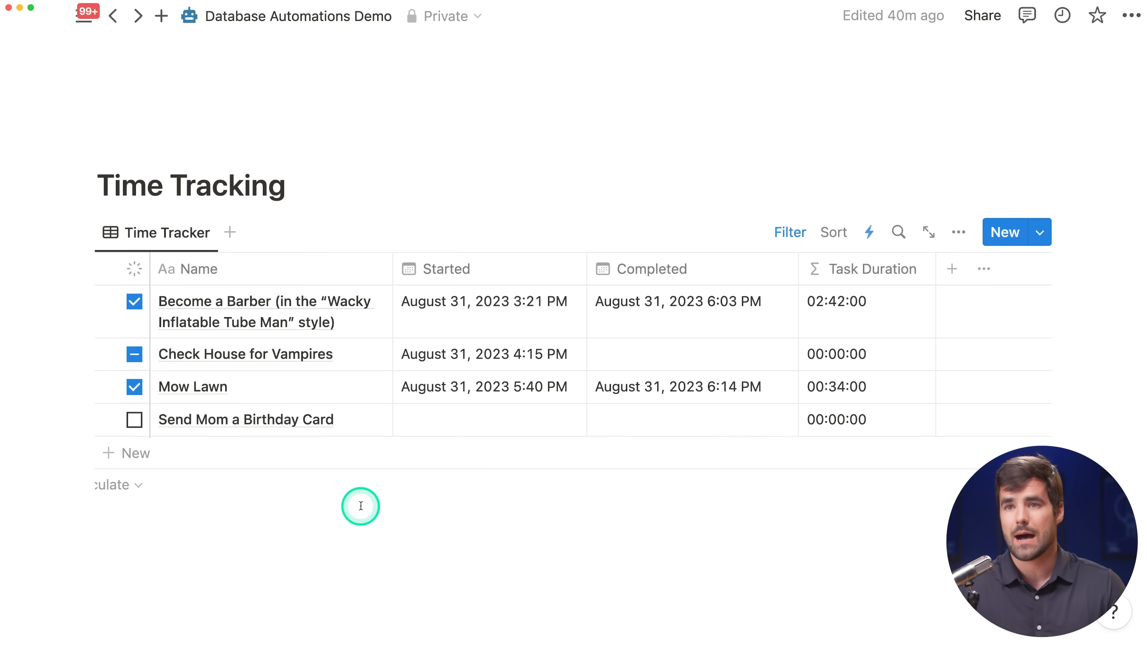
Set the Send Mom a Birthday Card task's Status to In progress and the Check House for Vampires task's Status to Done.
{"action": "left_click", "coordinate": [134, 421]}
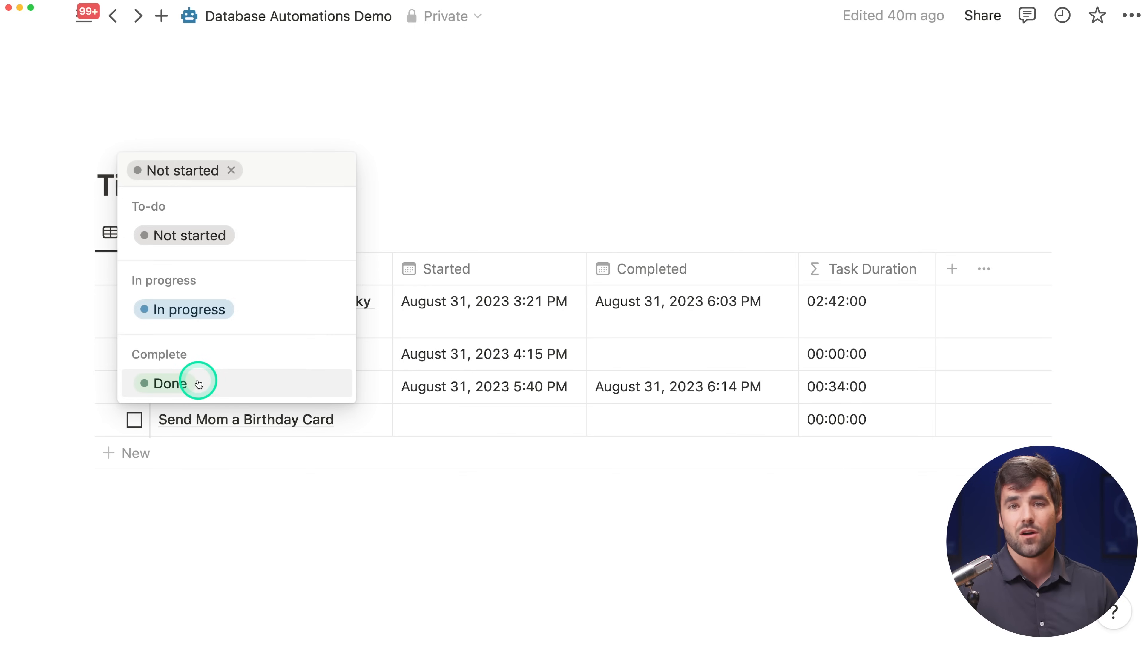
{"action": "left_click", "coordinate": [199, 310]}
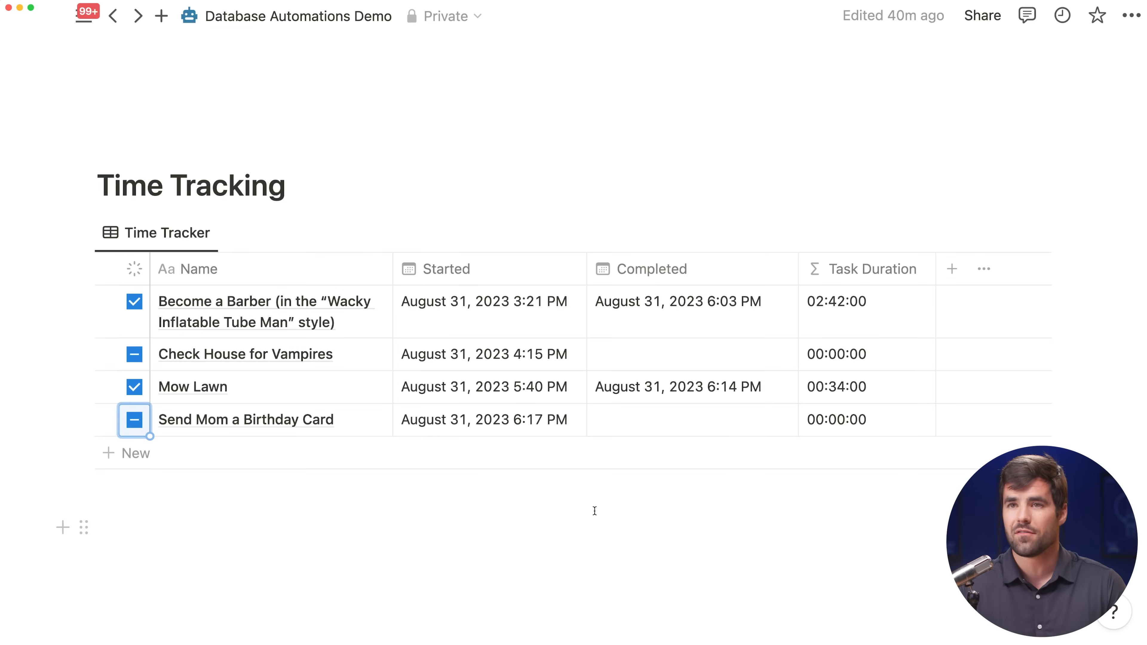
{"action": "left_click", "coordinate": [134, 354]}
{"action": "left_click", "coordinate": [174, 566]}
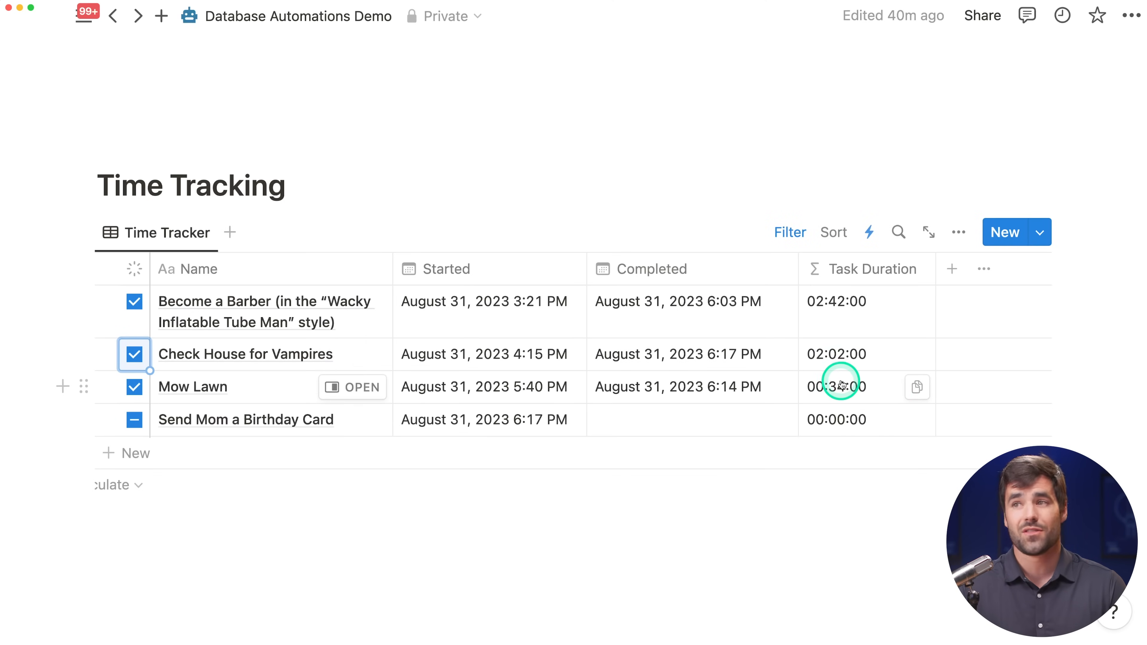
Sort the Time Tracker table by Task Duration in ascending order.
{"action": "left_click", "coordinate": [833, 232]}
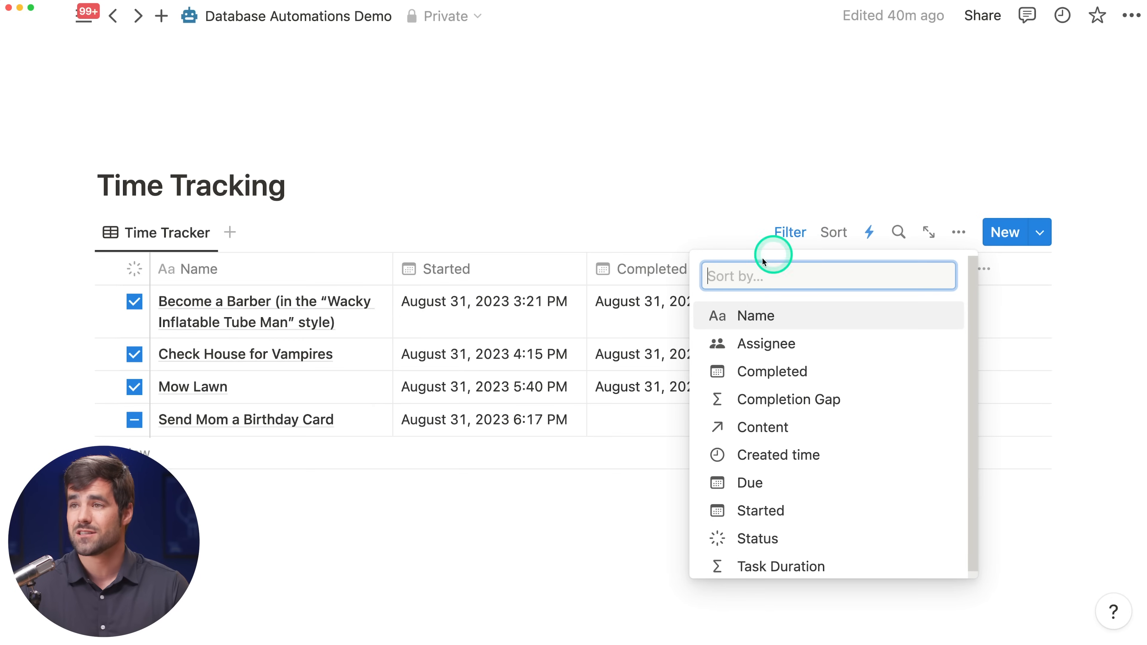
{"action": "left_click", "coordinate": [785, 565]}
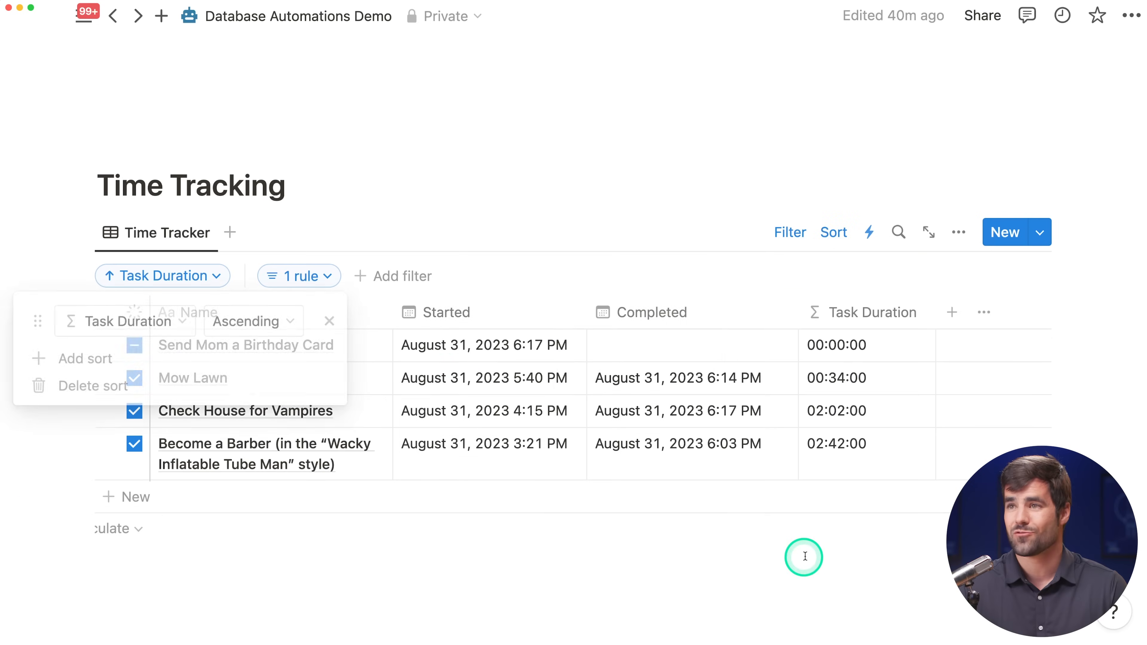
{"action": "left_click", "coordinate": [526, 267]}
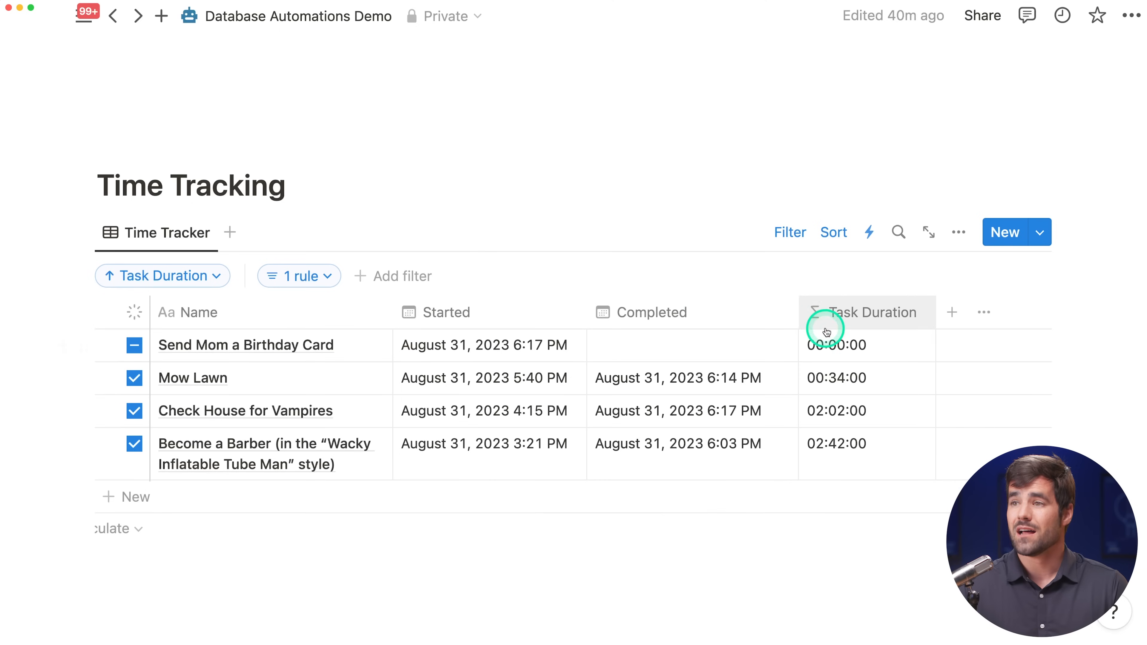
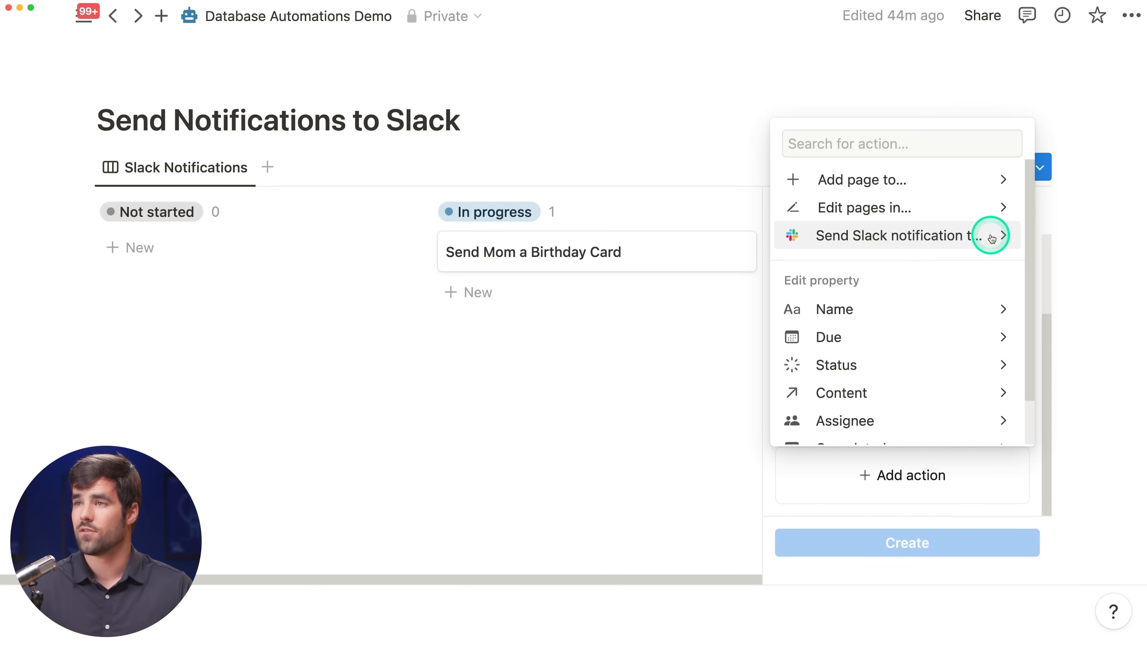
Add a Slack notification action for the #notion-testing channel, then create the automation and close the automations list.
{"action": "left_click", "coordinate": [959, 237]}
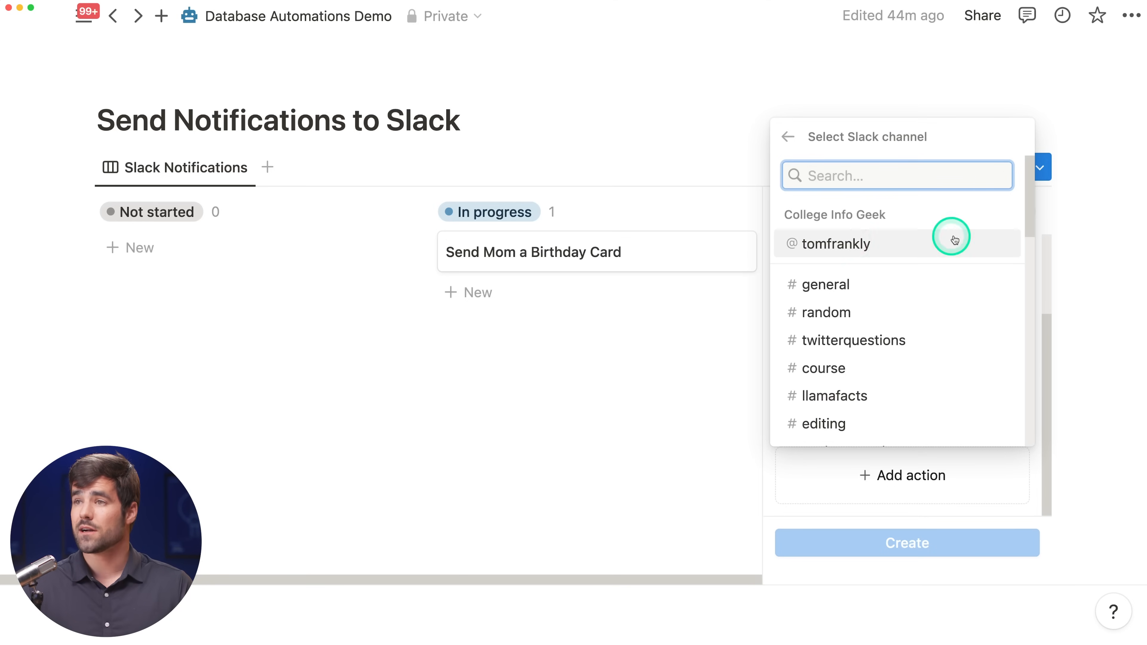
{"action": "scroll", "coordinate": [915, 271], "scroll_direction": "down", "scroll_amount": 3}
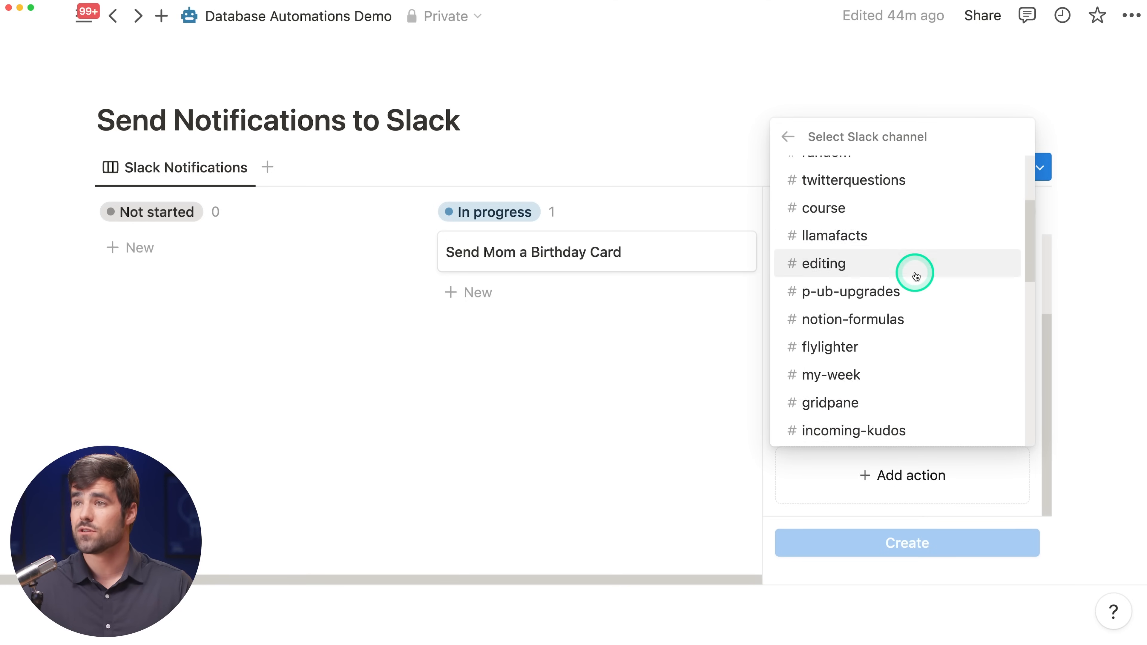
{"action": "scroll", "coordinate": [915, 274], "scroll_direction": "down", "scroll_amount": 9}
{"action": "scroll", "coordinate": [914, 266], "scroll_direction": "down", "scroll_amount": 5}
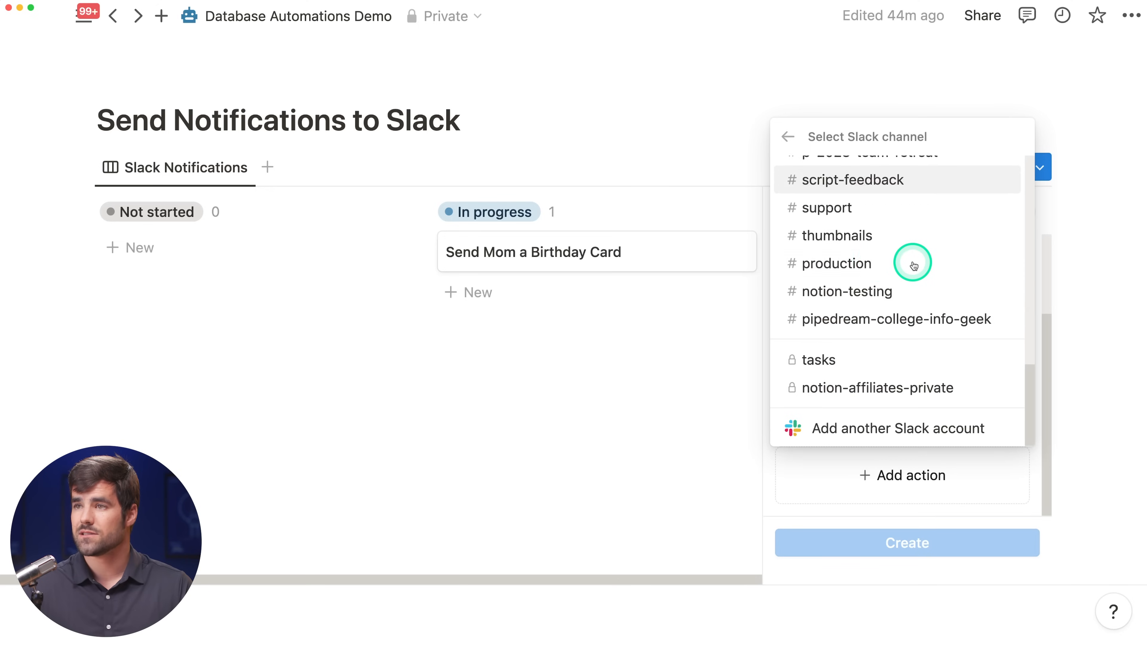
{"action": "left_click", "coordinate": [899, 296]}
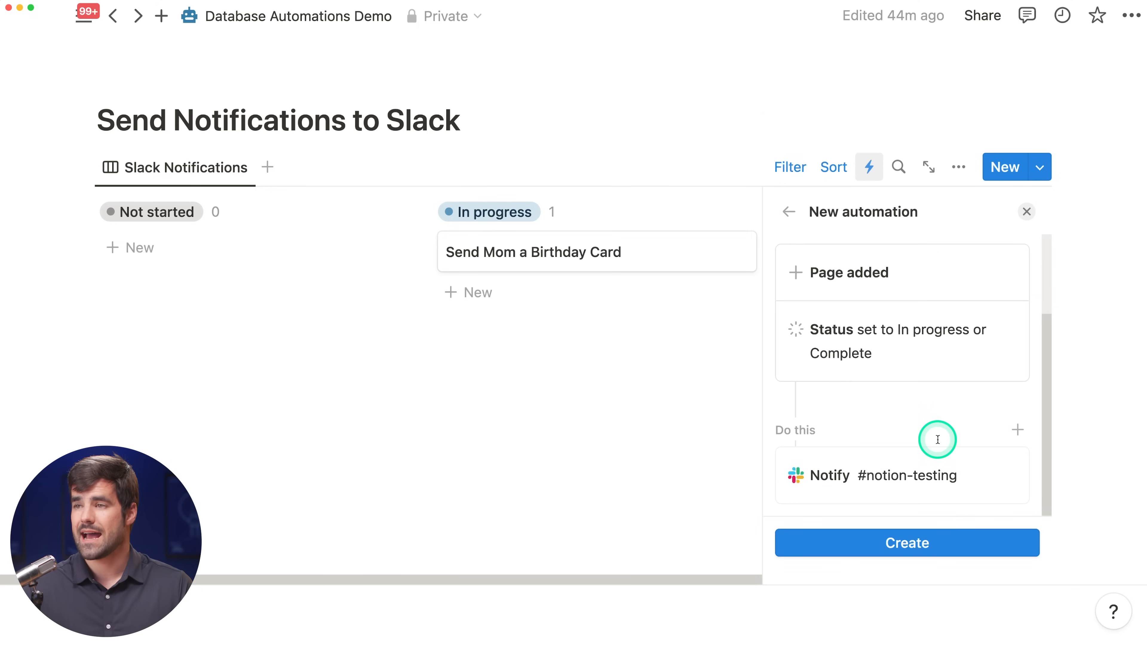
{"action": "left_click", "coordinate": [916, 544]}
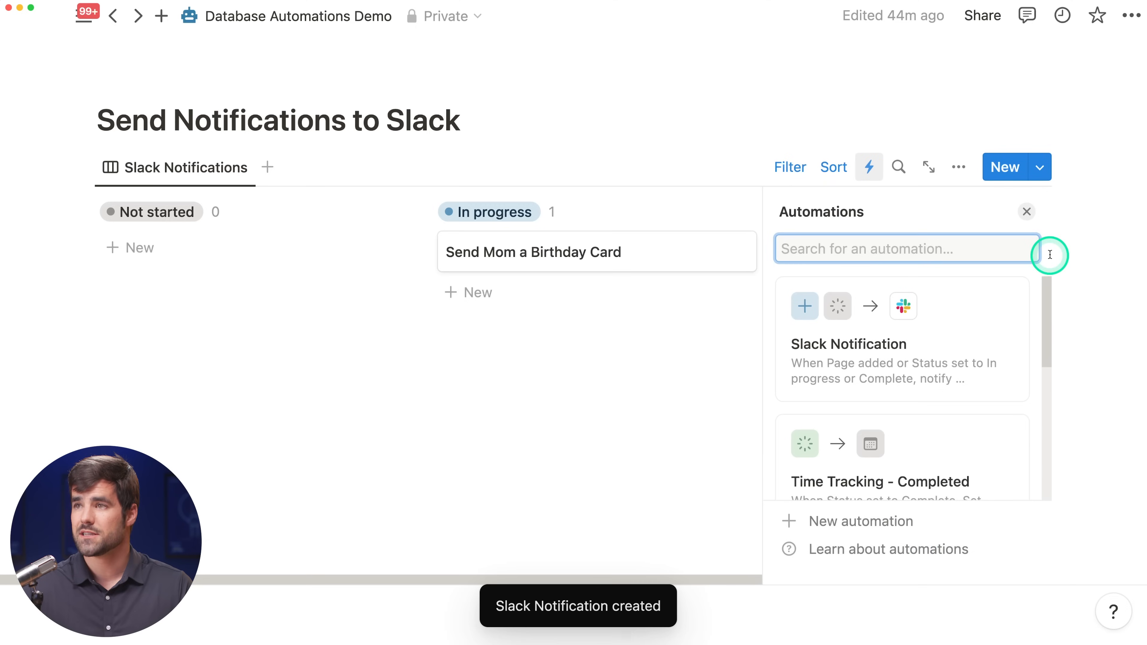
{"action": "left_click", "coordinate": [1026, 211]}
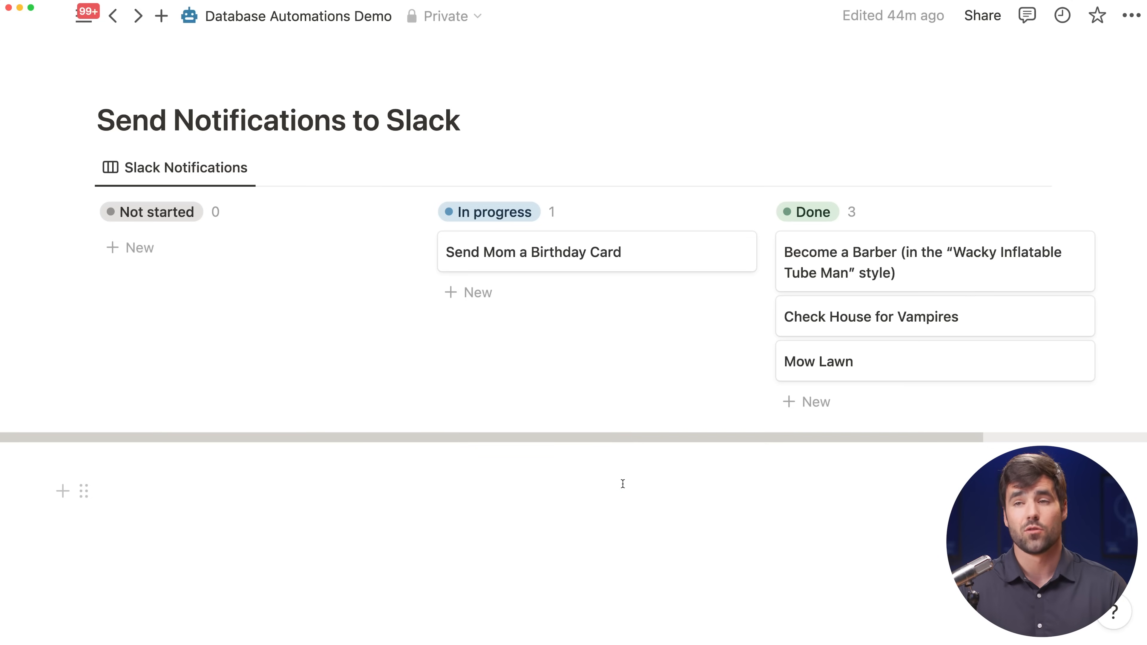
Add a "Check the house for zombies" card under Not started and move the Send Mom a Birthday Card card to Done.
{"action": "left_click", "coordinate": [147, 248]}
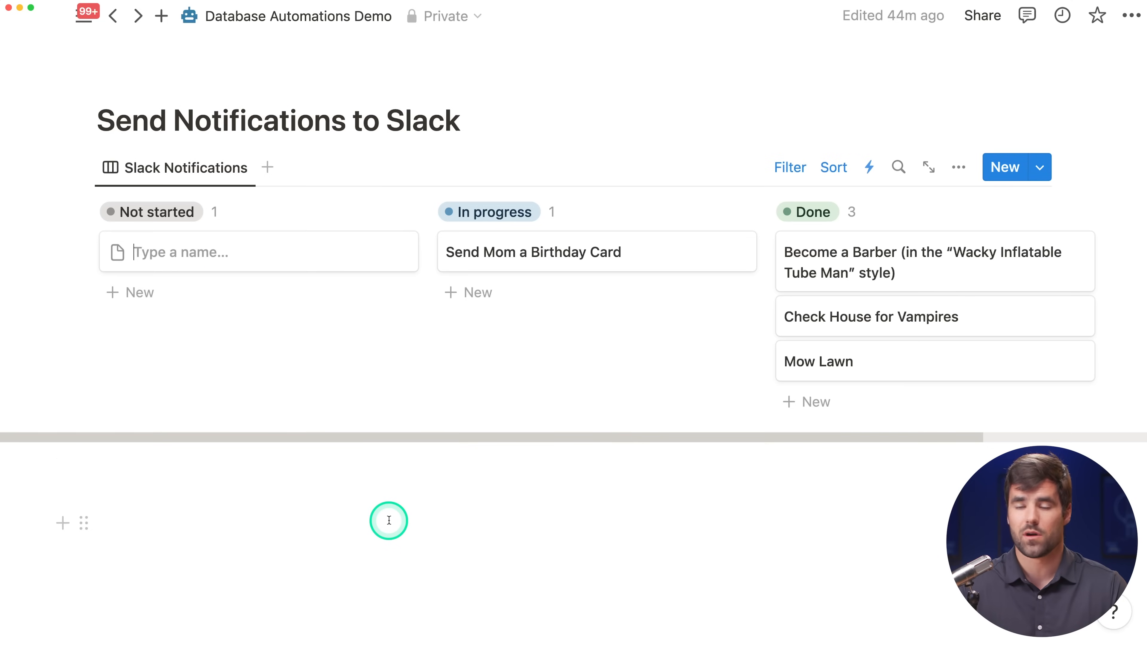
{"action": "type", "text": "Check the house for zombies"}
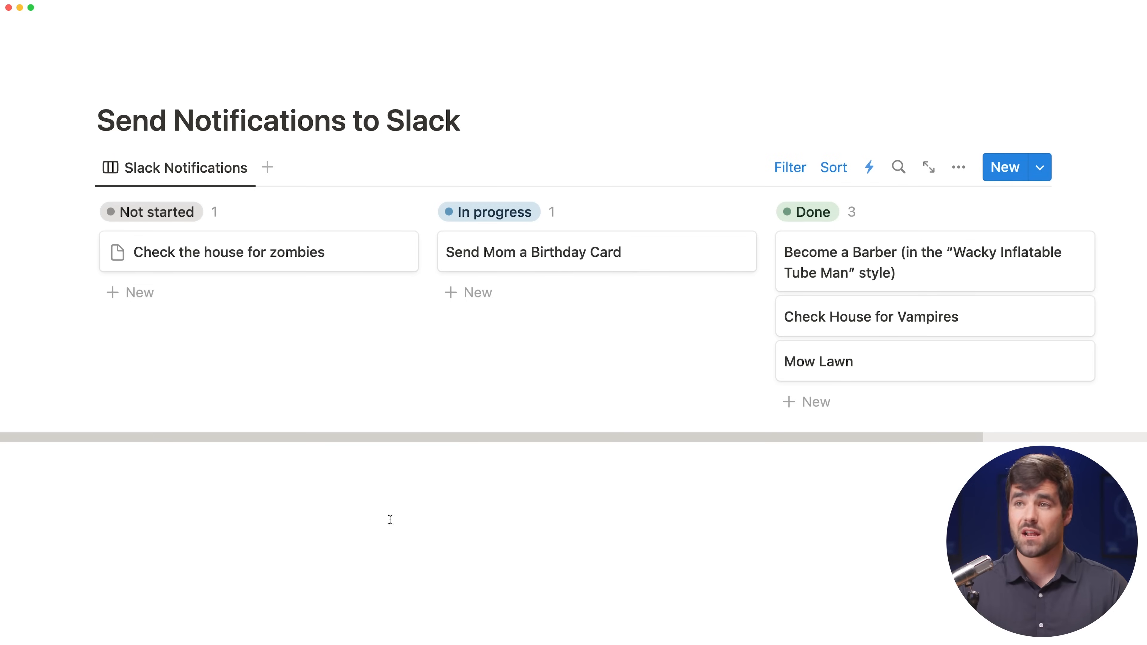
{"action": "left_click", "coordinate": [433, 490]}
{"action": "left_click_drag", "start_coordinate": [560, 246], "coordinate": [865, 294]}
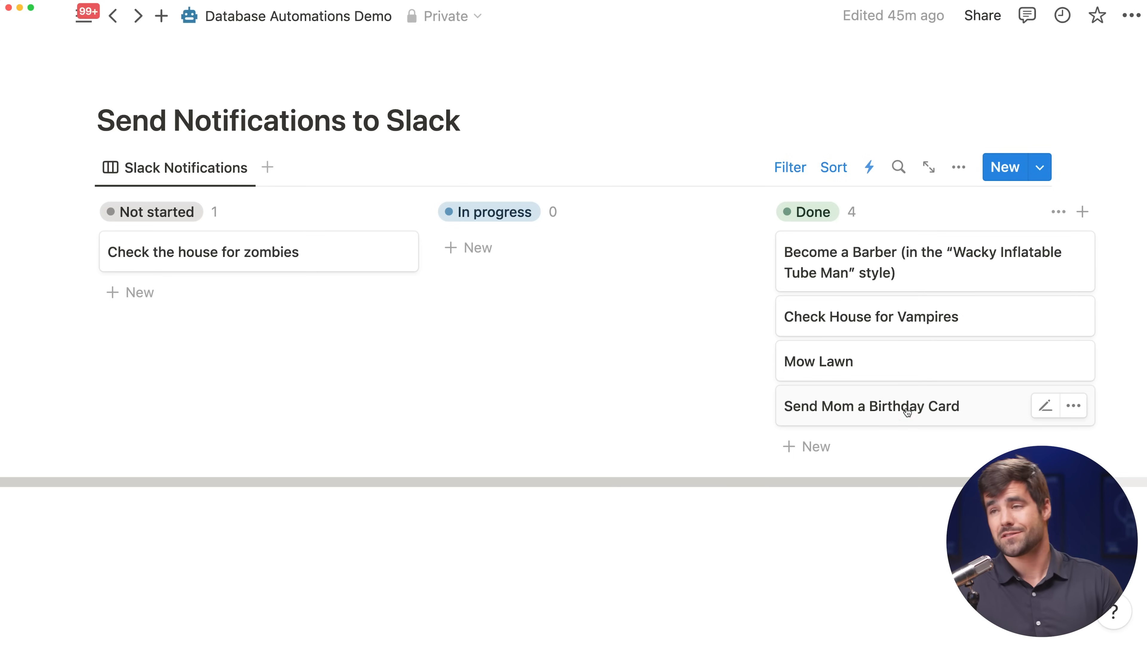
{"action": "left_click_drag", "start_coordinate": [646, 341], "coordinate": [835, 354]}
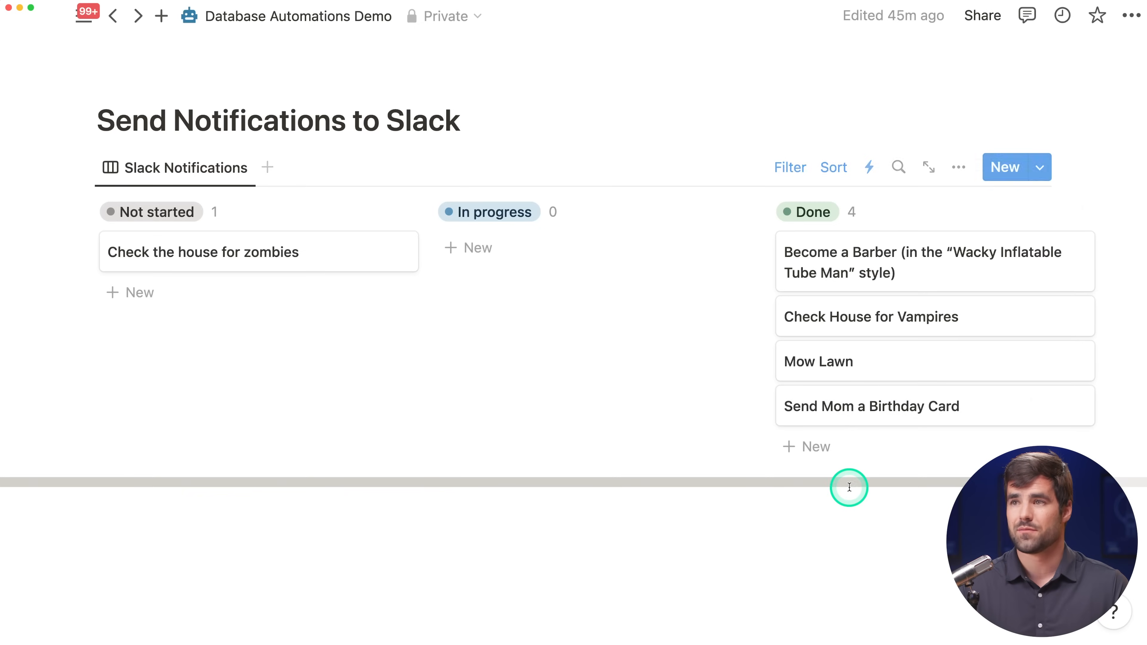
Go to the Content Projects and Tasks section and view the Content Projects table.
{"action": "scroll", "coordinate": [848, 486], "scroll_direction": "down", "scroll_amount": 8}
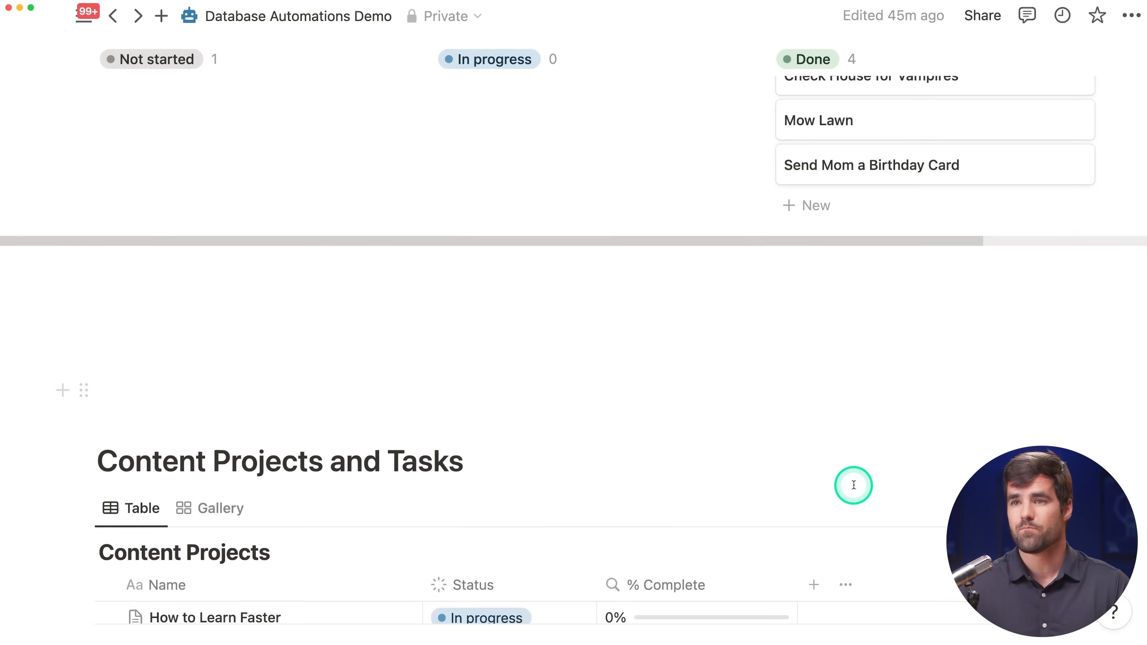
{"action": "scroll", "coordinate": [788, 322], "scroll_direction": "down", "scroll_amount": 3}
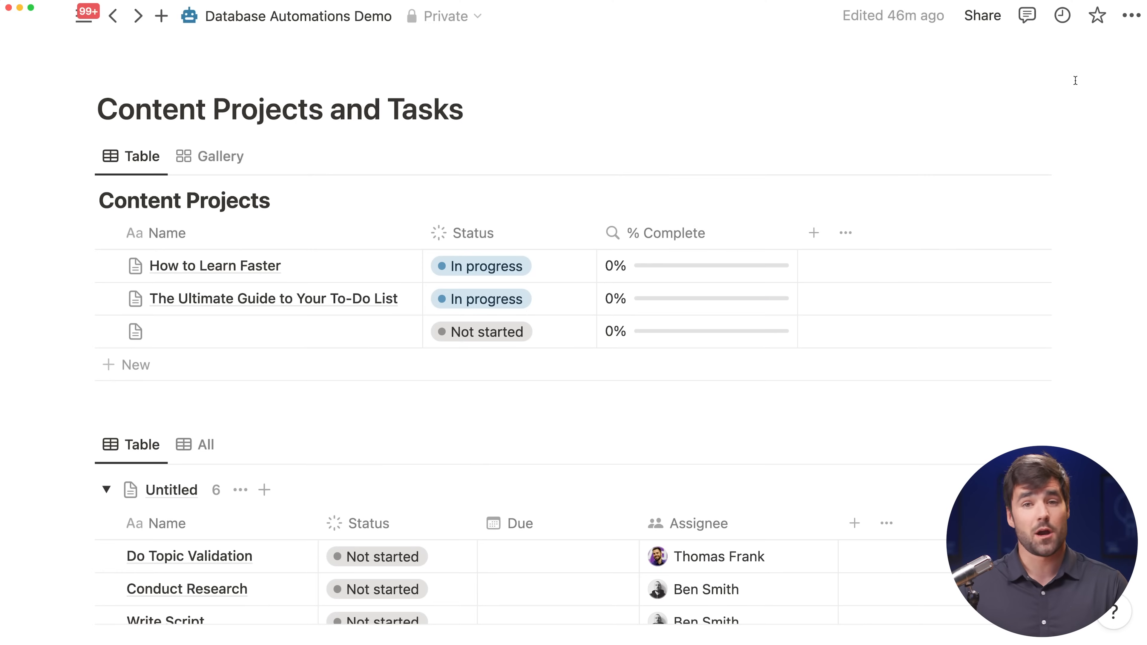
{"action": "mouse_move", "coordinate": [376, 336]}
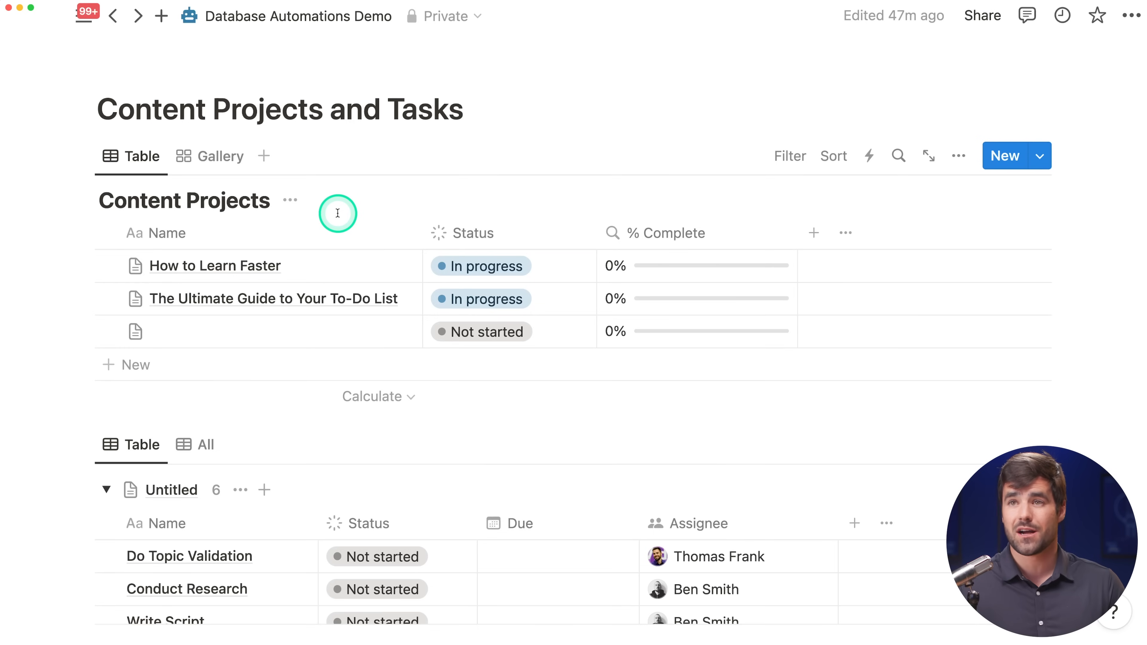
{"action": "scroll", "coordinate": [537, 449], "scroll_direction": "down", "scroll_amount": 6}
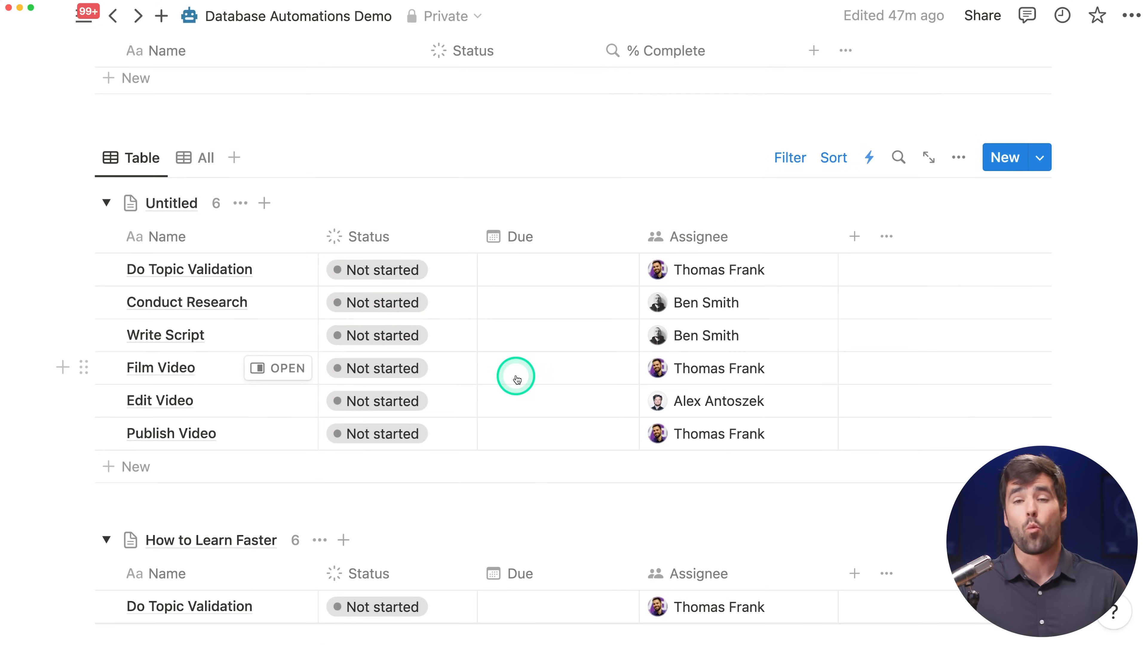
{"action": "scroll", "coordinate": [517, 379], "scroll_direction": "up", "scroll_amount": 7}
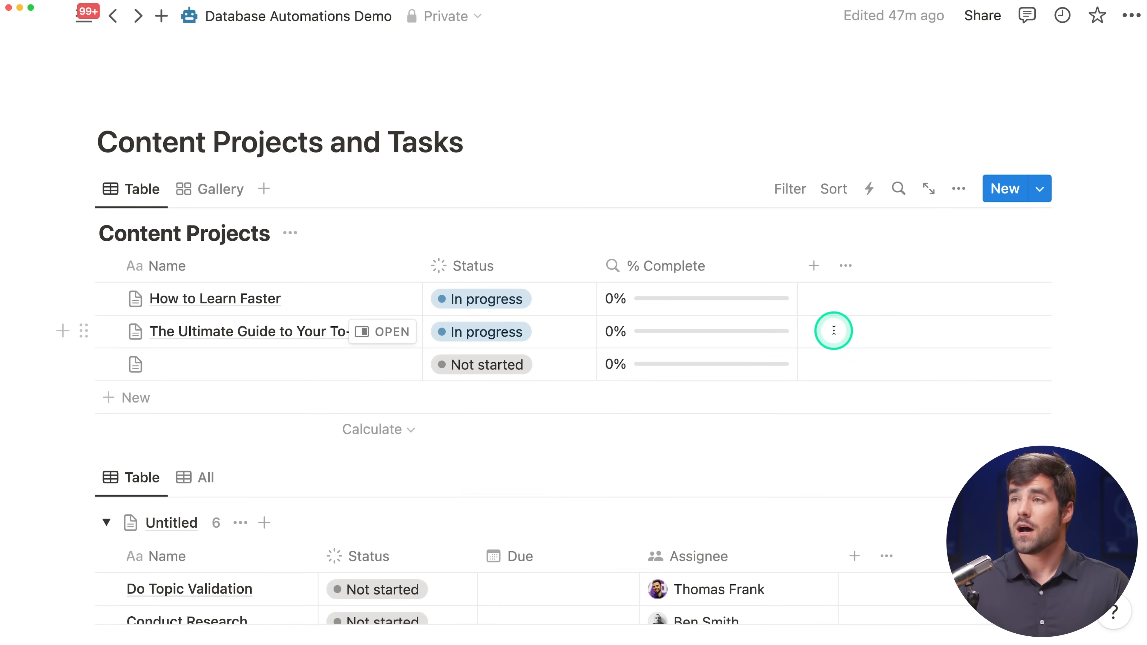
{"action": "scroll", "coordinate": [840, 325], "scroll_direction": "down", "scroll_amount": 1}
{"action": "left_click", "coordinate": [868, 180]}
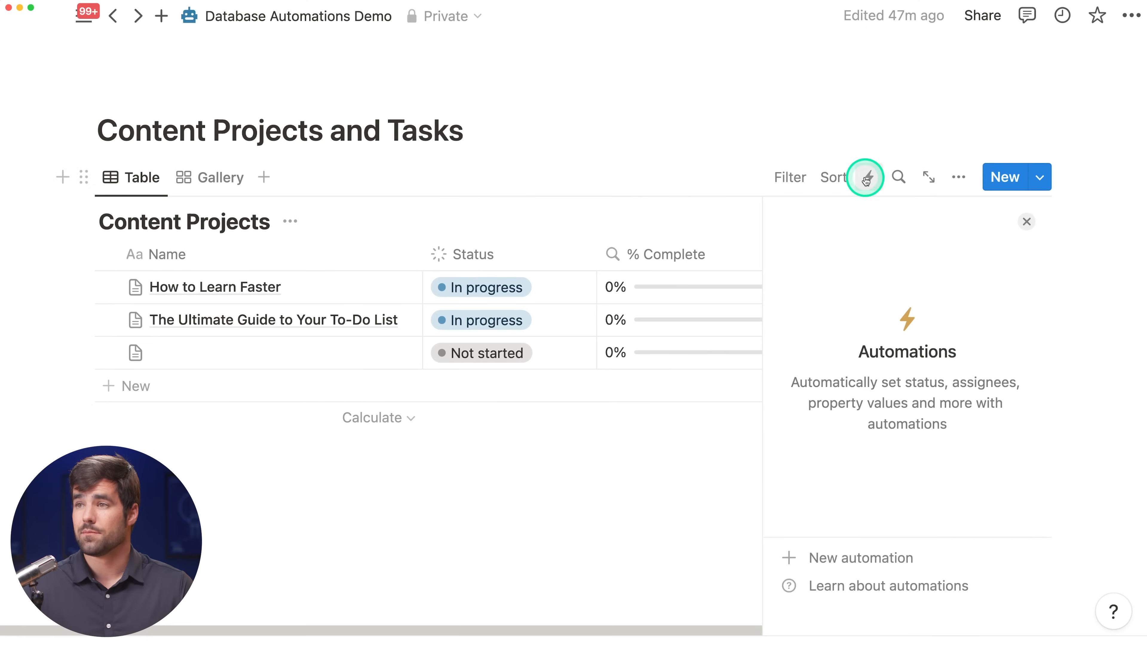
{"action": "left_click", "coordinate": [1026, 222]}
{"action": "scroll", "coordinate": [918, 249], "scroll_direction": "down", "scroll_amount": 2}
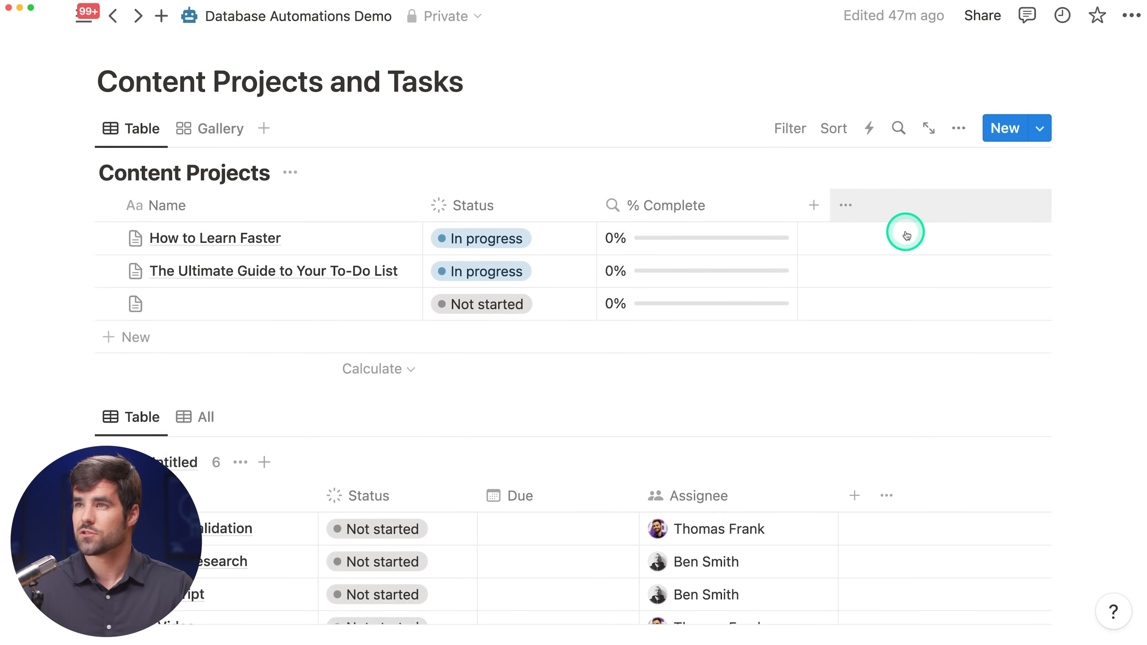
Start a new automation for the Content Projects database and name it Default Tasks for Content.
{"action": "left_click", "coordinate": [869, 106]}
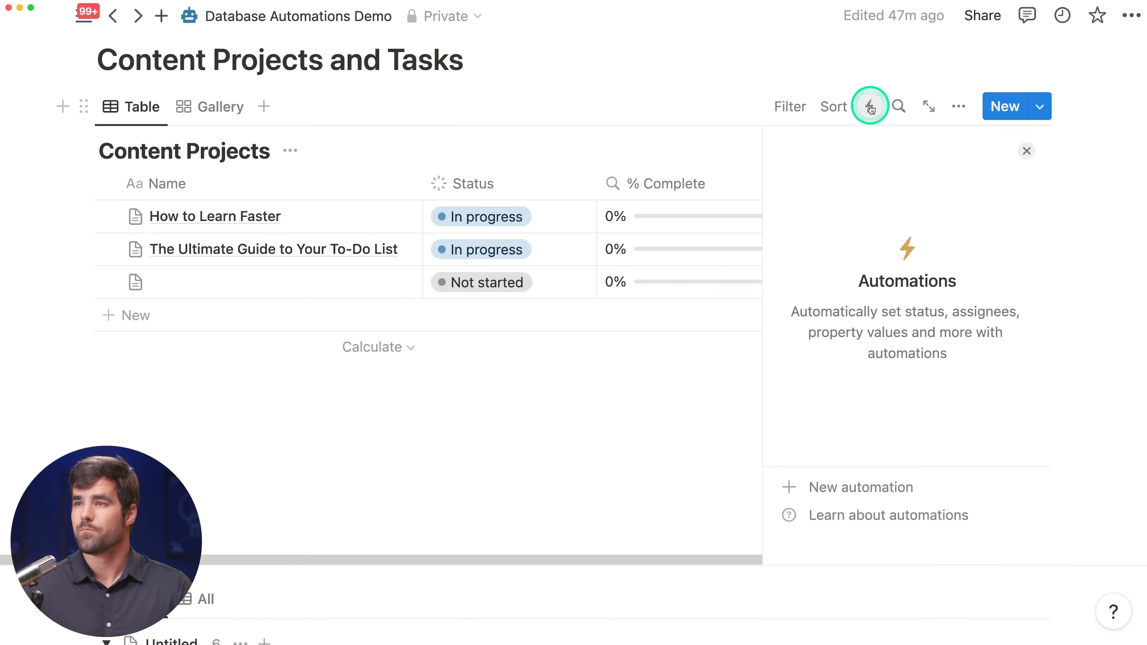
{"action": "left_click", "coordinate": [922, 485]}
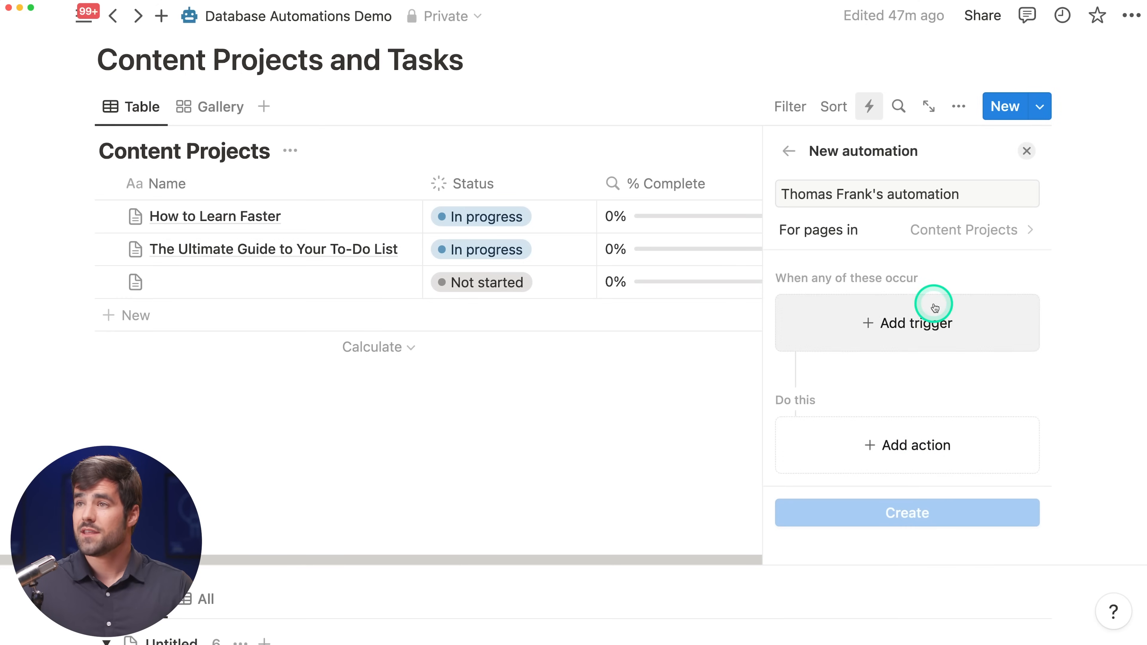
{"action": "left_click_drag", "start_coordinate": [970, 194], "coordinate": [782, 201]}
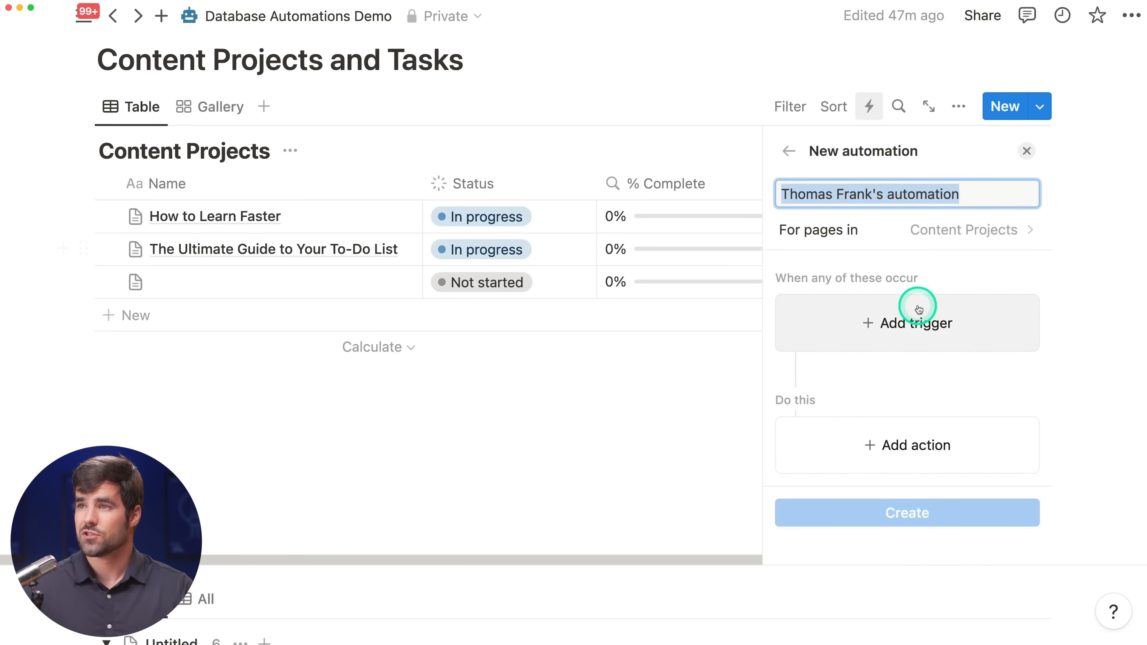
{"action": "type", "text": "Default"}
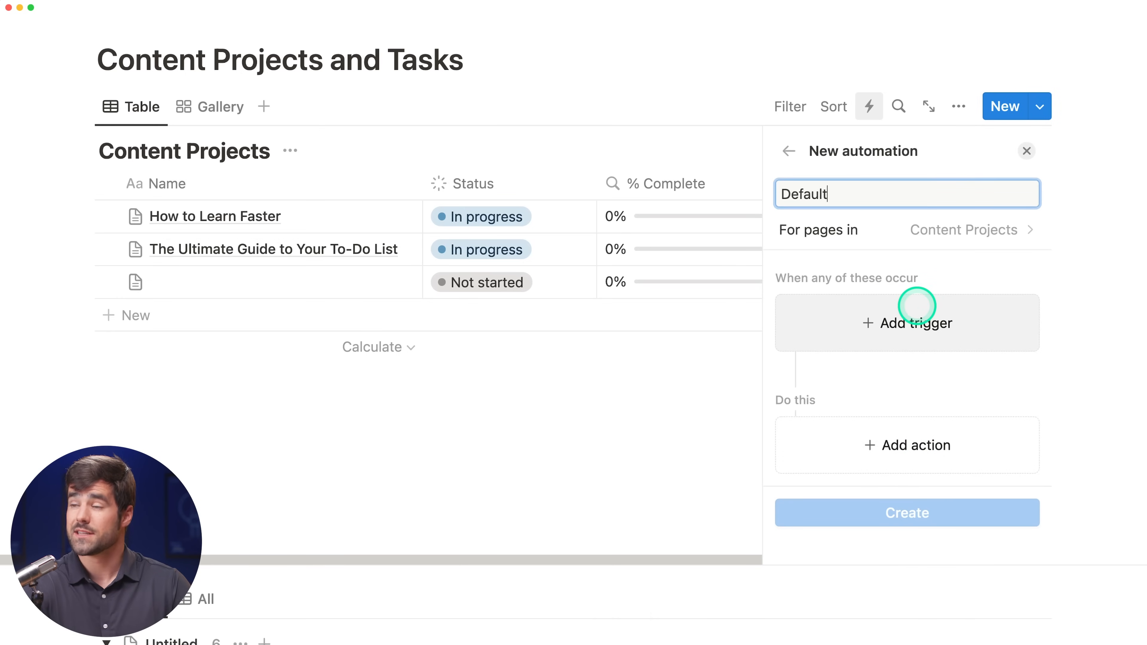
{"action": "type", "text": " Tasks of"}
{"action": "key", "text": "BackSpace"}
{"action": "type", "text": "r Content"}
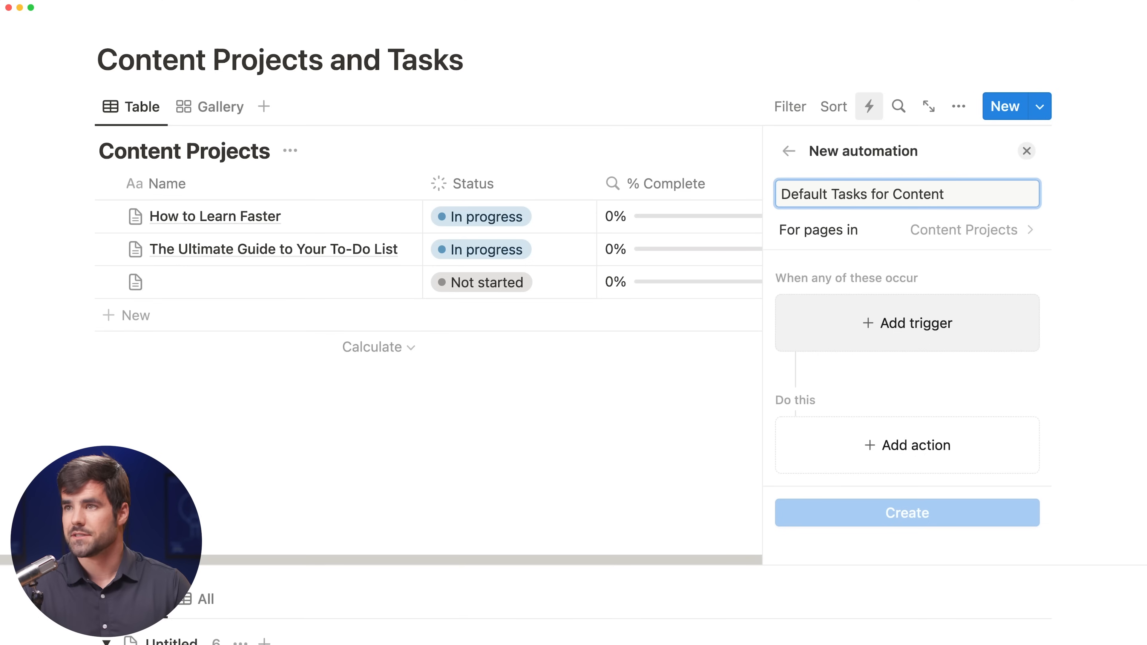
Set the trigger to Page added and add an action that adds a page to the Tasks database of Database Automations Demo.
{"action": "left_click", "coordinate": [907, 322]}
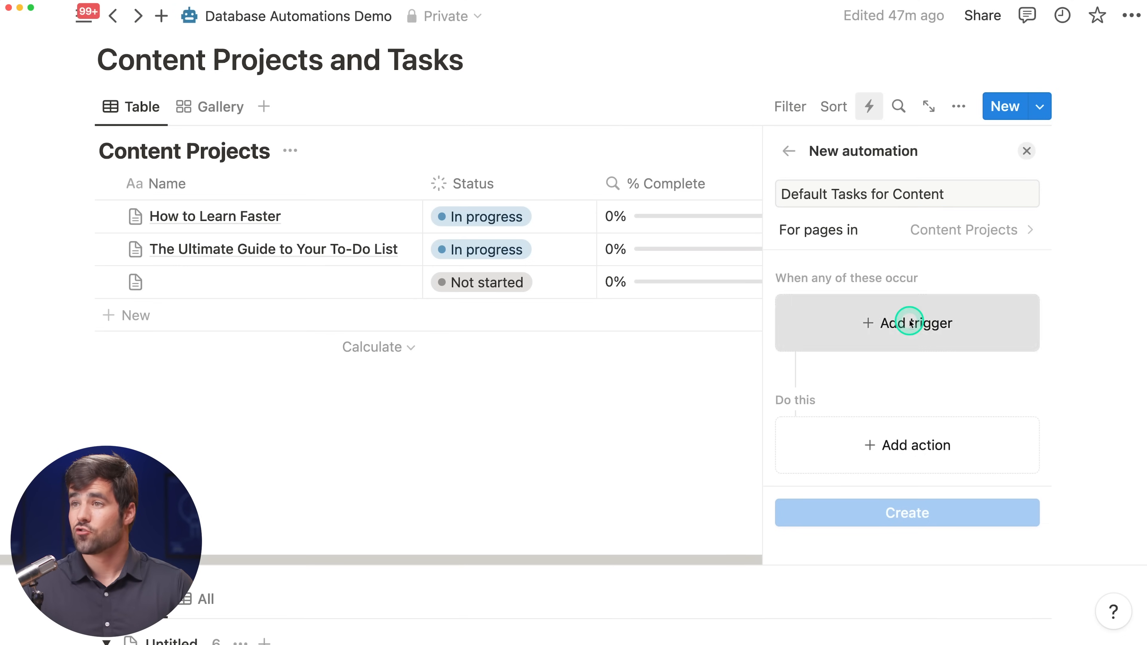
{"action": "left_click", "coordinate": [867, 413]}
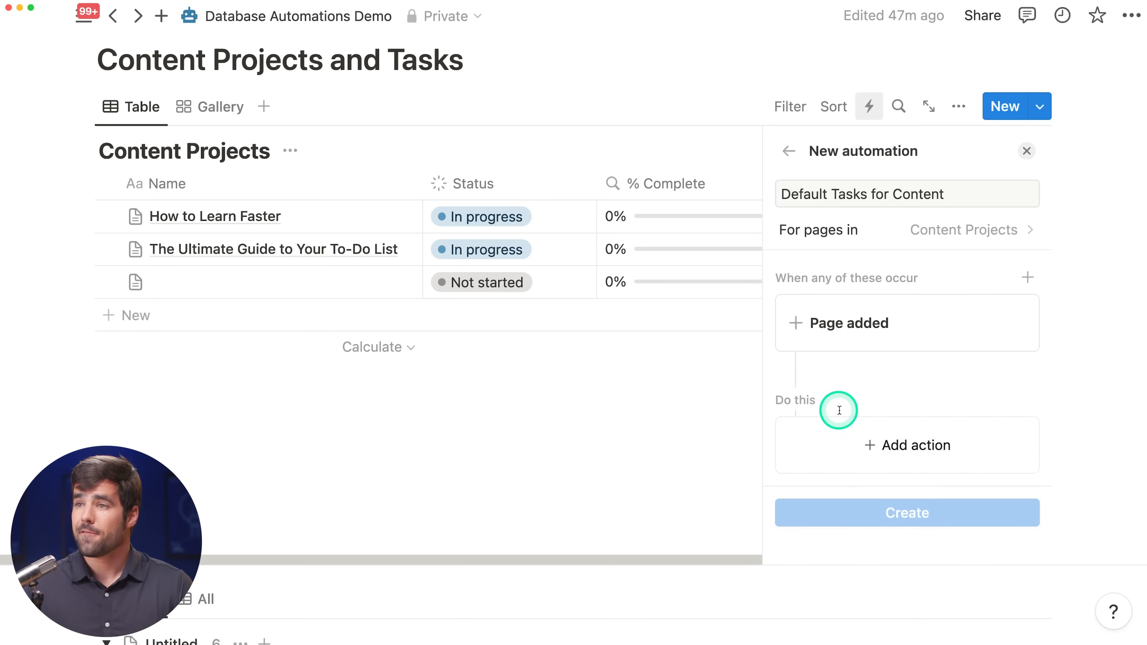
{"action": "left_click", "coordinate": [924, 442]}
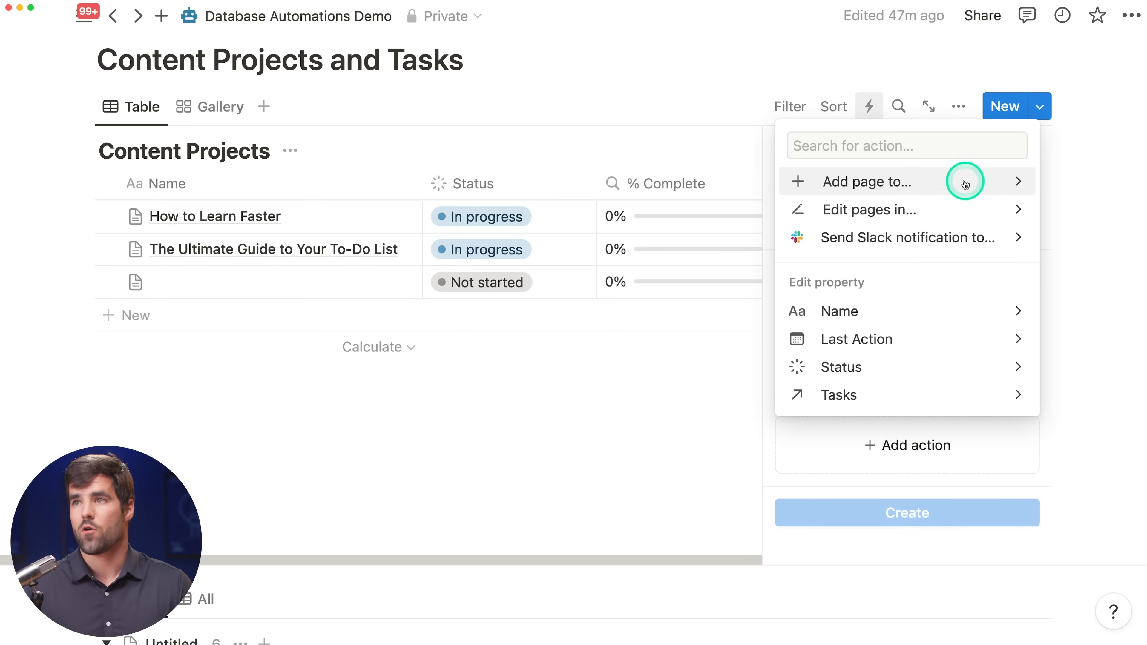
{"action": "left_click", "coordinate": [910, 182]}
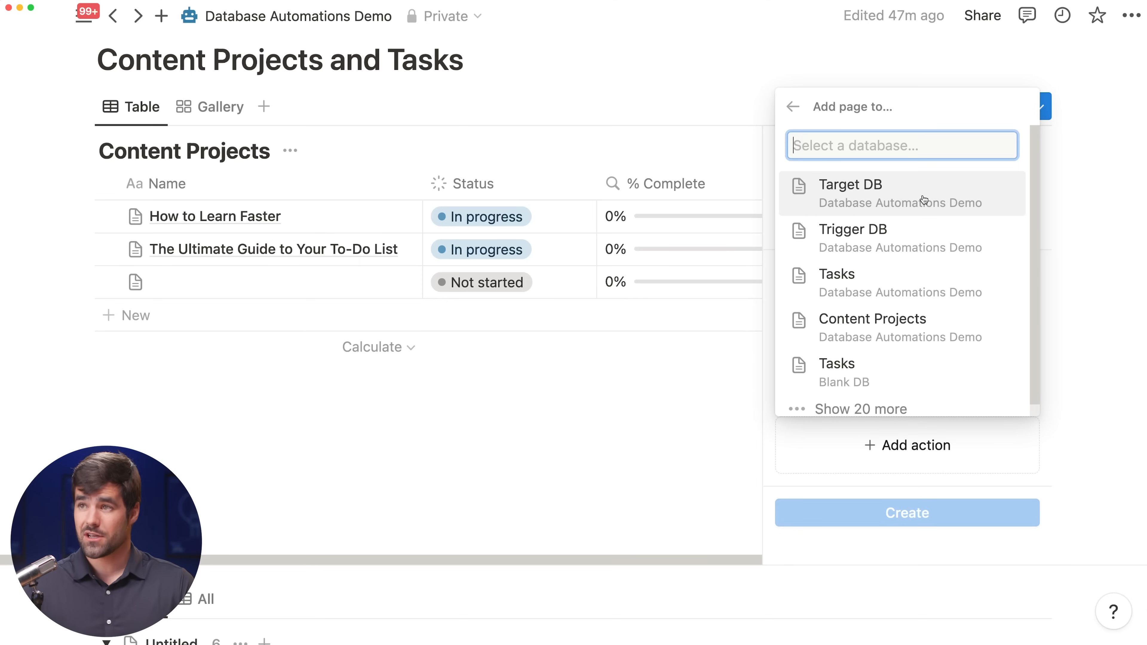
{"action": "left_click", "coordinate": [924, 281]}
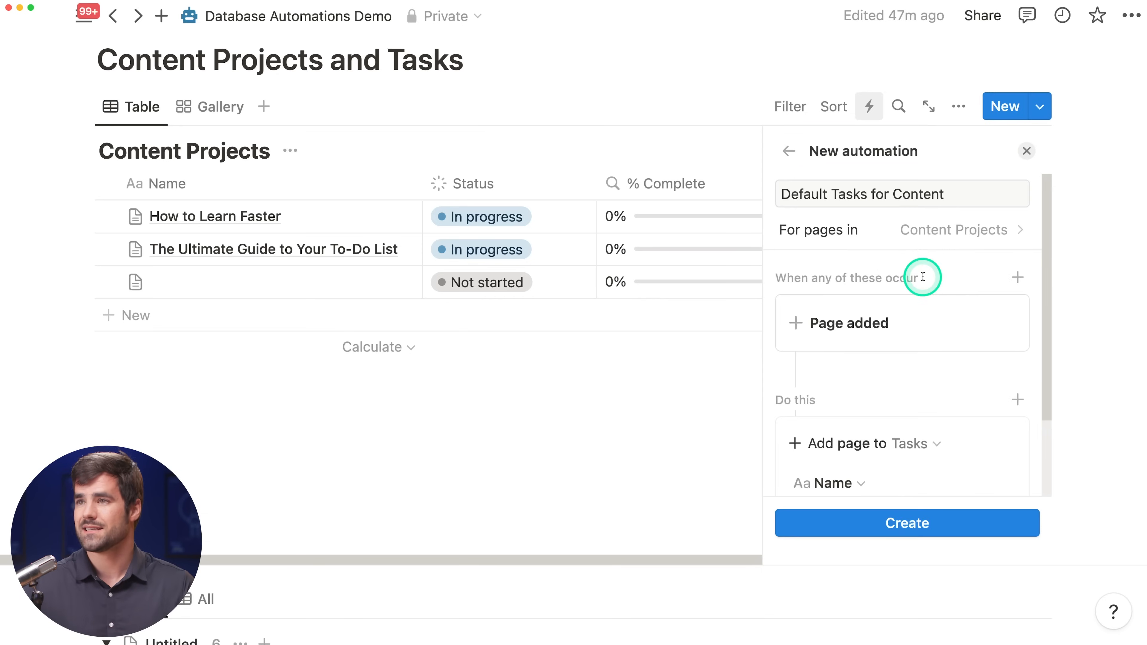
Set the Name of the page added to Tasks to Do Topic Validation.
{"action": "scroll", "coordinate": [972, 356], "scroll_direction": "down", "scroll_amount": 3}
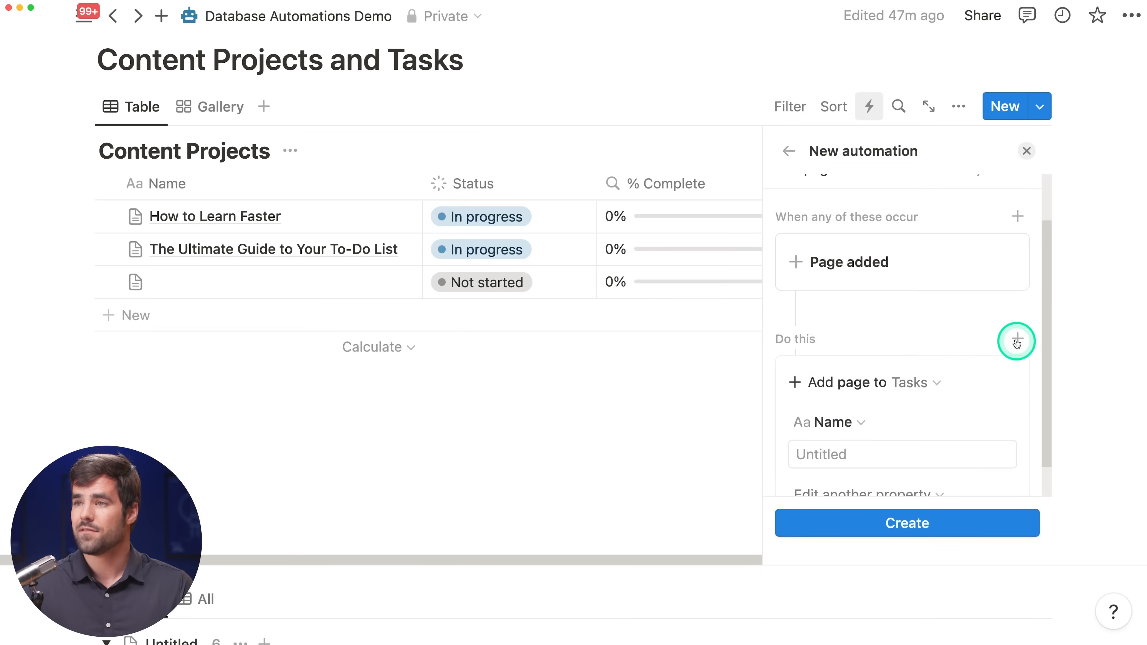
{"action": "scroll", "coordinate": [925, 327], "scroll_direction": "down", "scroll_amount": 1}
{"action": "scroll", "coordinate": [957, 368], "scroll_direction": "down", "scroll_amount": 1}
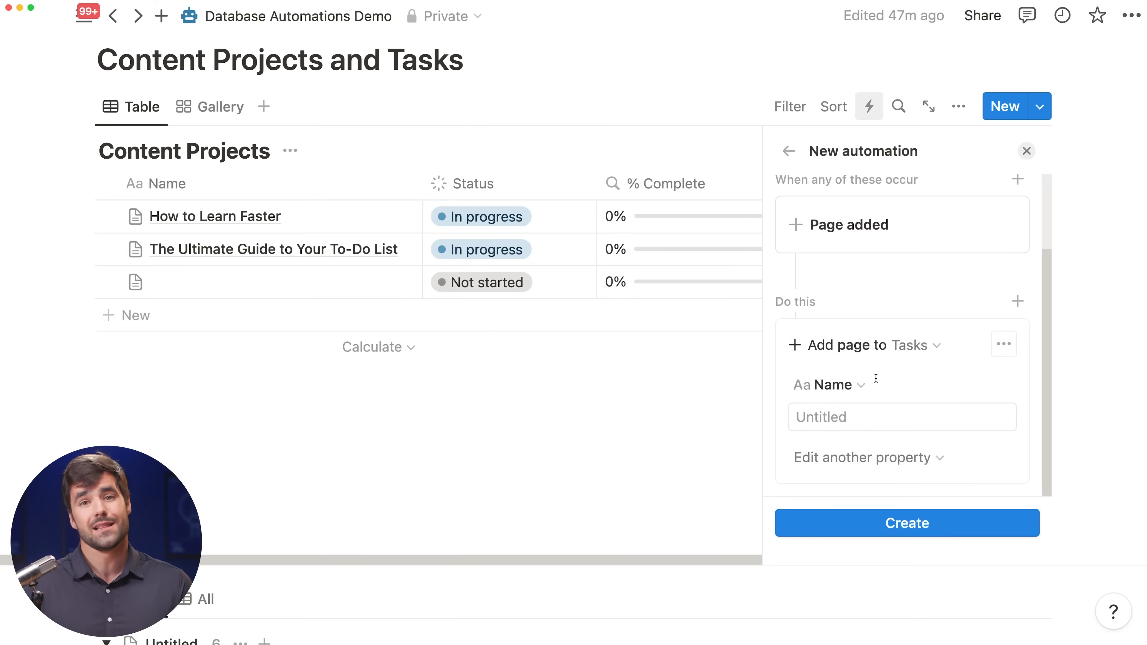
{"action": "left_click", "coordinate": [871, 415]}
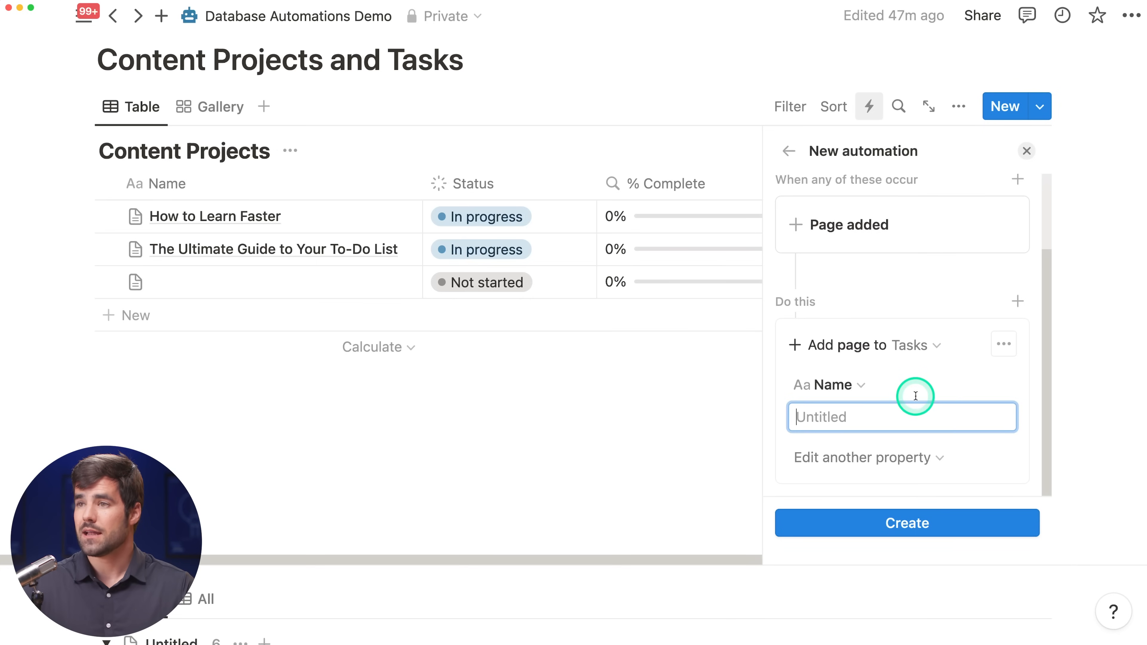
{"action": "type", "text": "Do Top"}
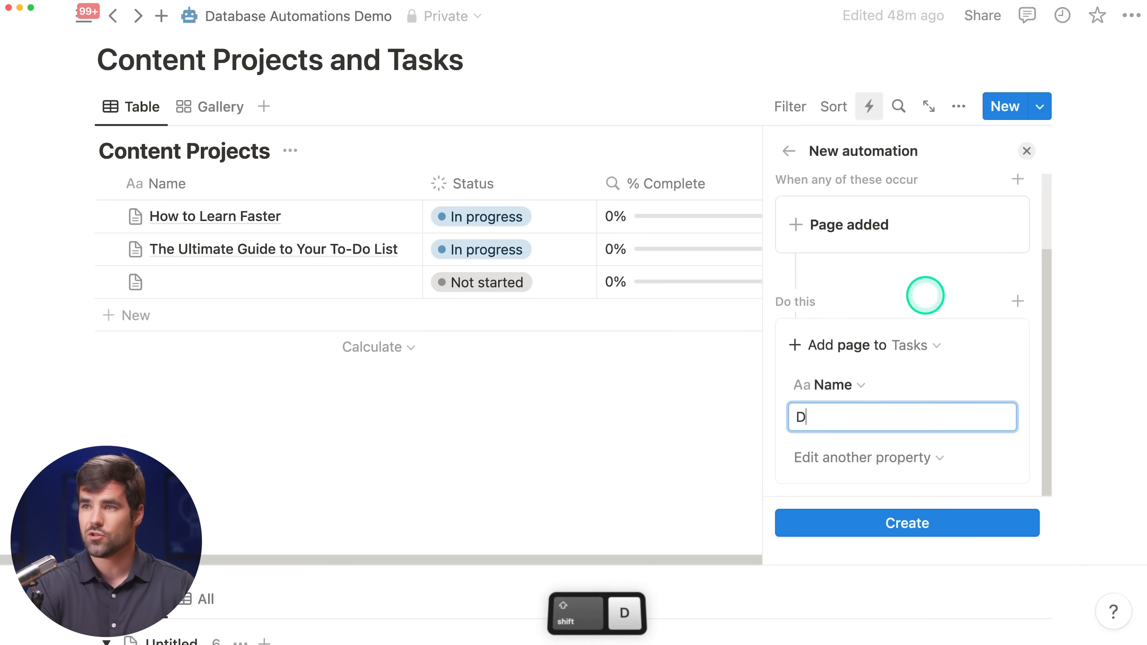
{"action": "type", "text": "if"}
{"action": "key", "text": "BackSpace"}
{"action": "key", "text": "BackSpace"}
{"action": "key", "text": "BackSpace"}
{"action": "type", "text": "c Validation"}
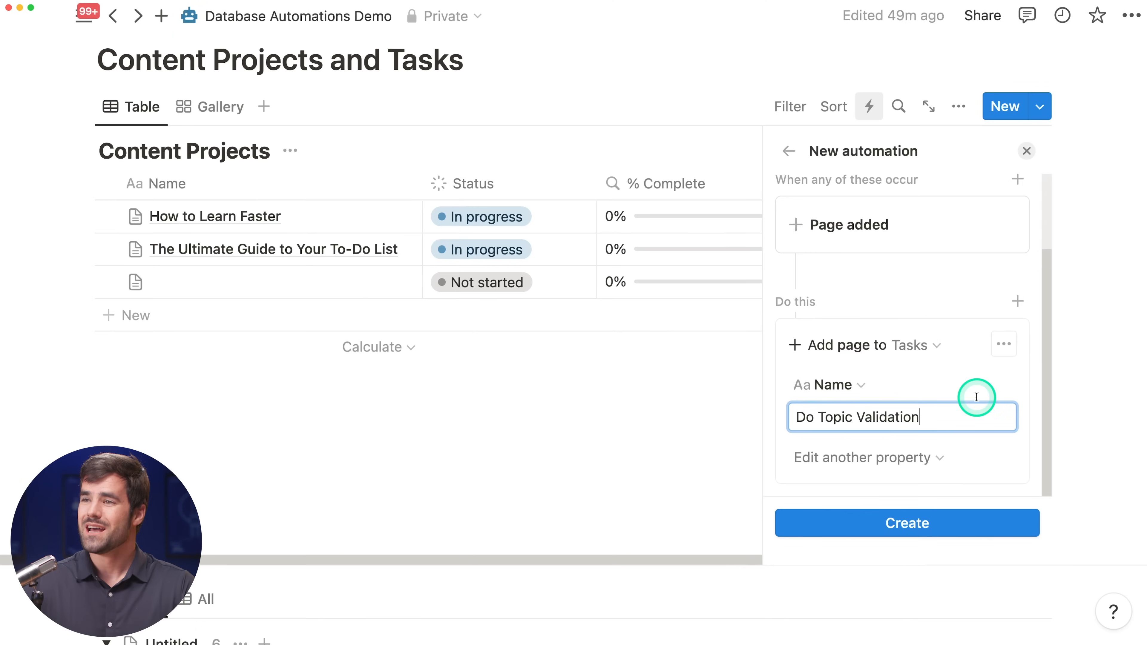
Add the Assignee property to the new task's action and set it to the first listed person.
{"action": "left_click", "coordinate": [912, 457]}
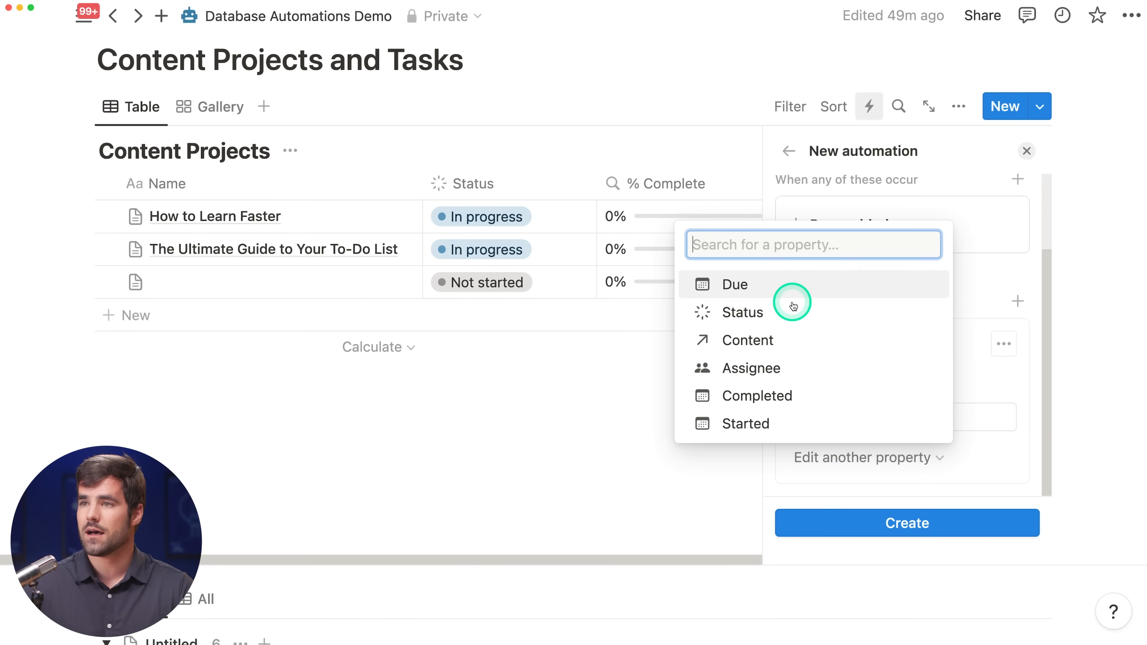
{"action": "left_click", "coordinate": [751, 368]}
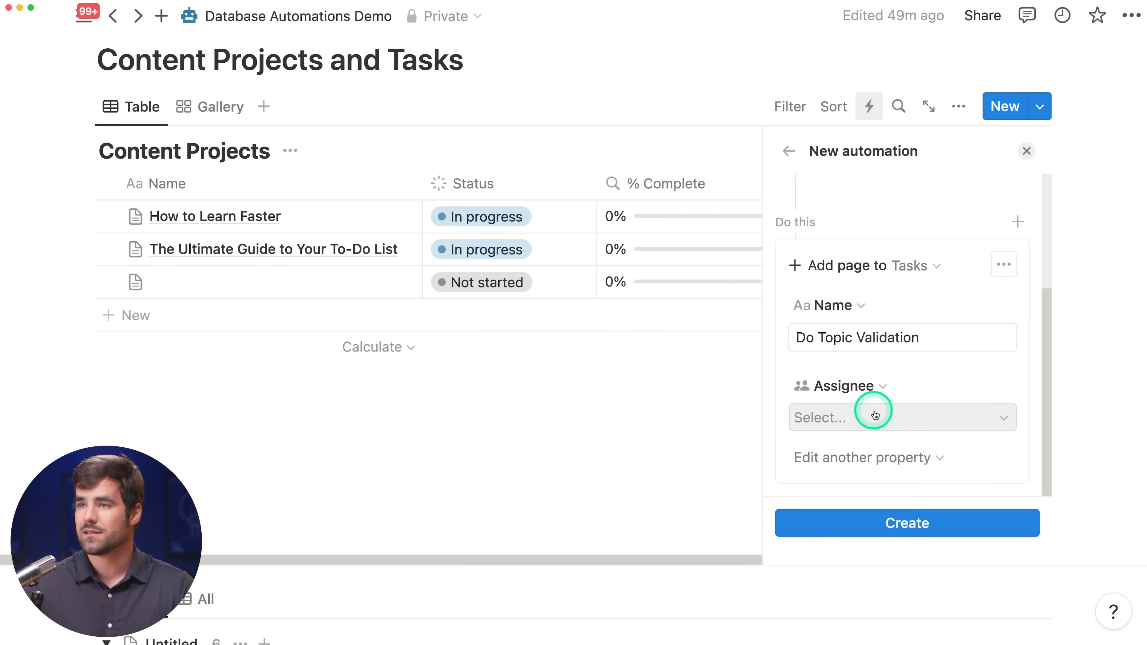
{"action": "left_click", "coordinate": [906, 418]}
{"action": "left_click", "coordinate": [853, 531]}
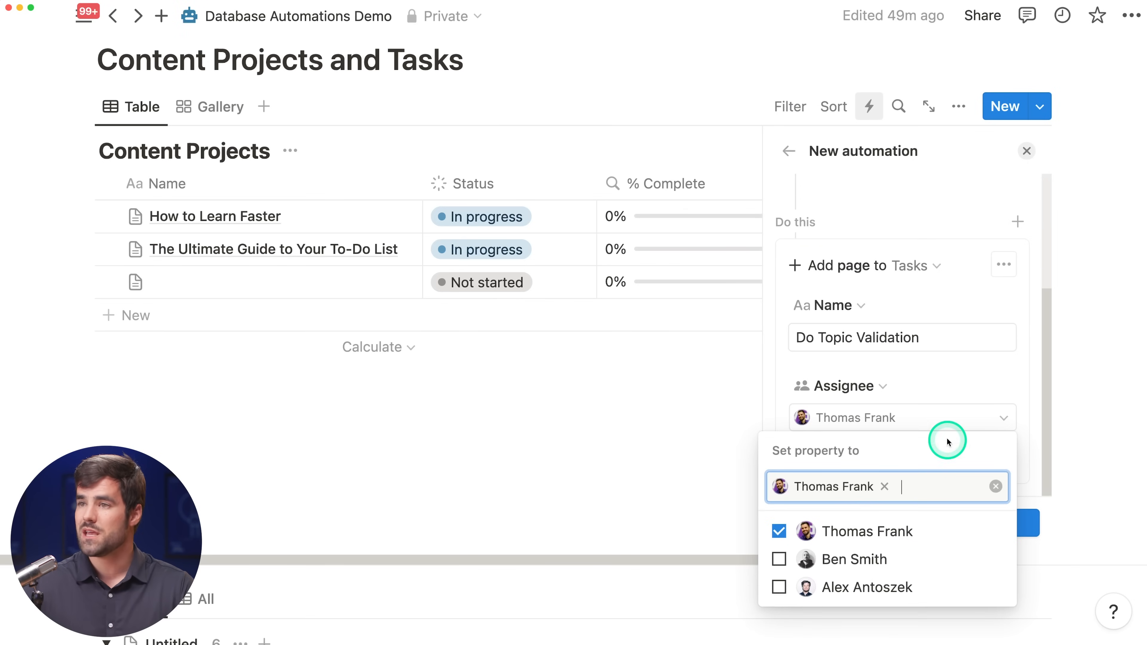
{"action": "left_click", "coordinate": [948, 386]}
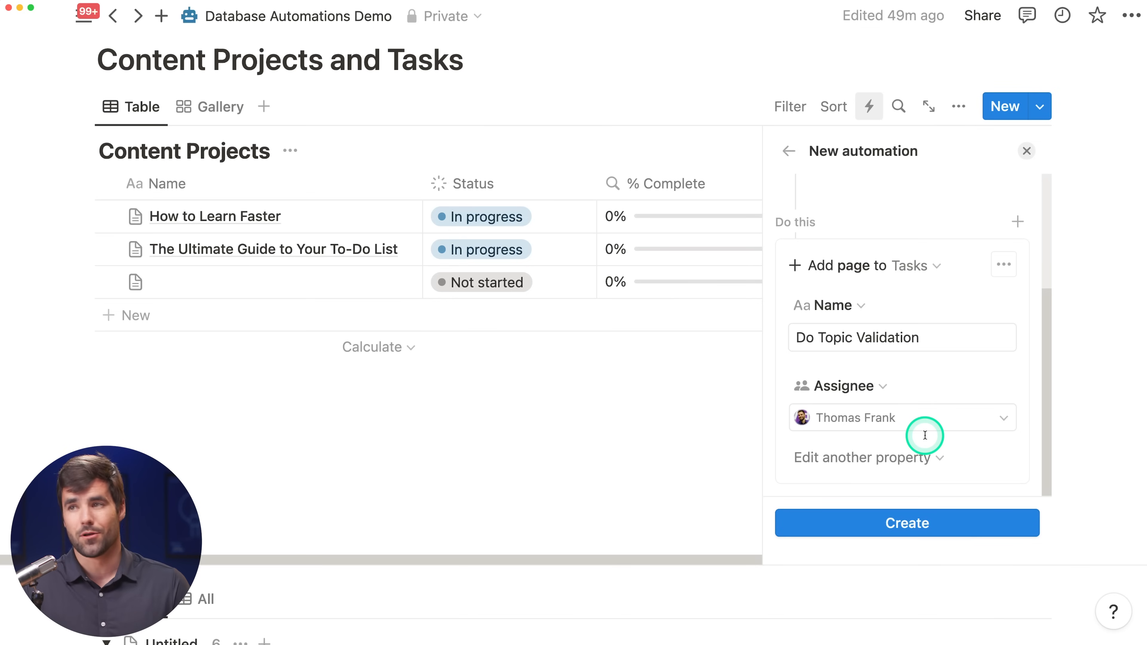
Add the Content relation property to the new task's action and set it to This page.
{"action": "left_click", "coordinate": [926, 453]}
{"action": "left_click", "coordinate": [838, 373]}
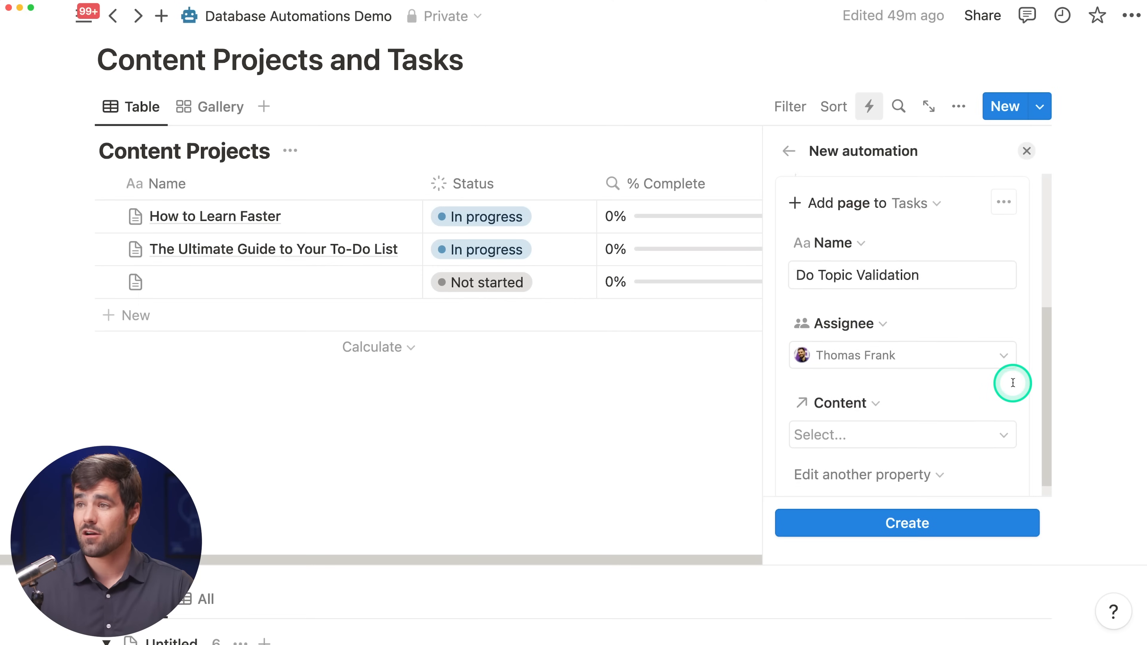
{"action": "scroll", "coordinate": [1011, 381], "scroll_direction": "down", "scroll_amount": 2}
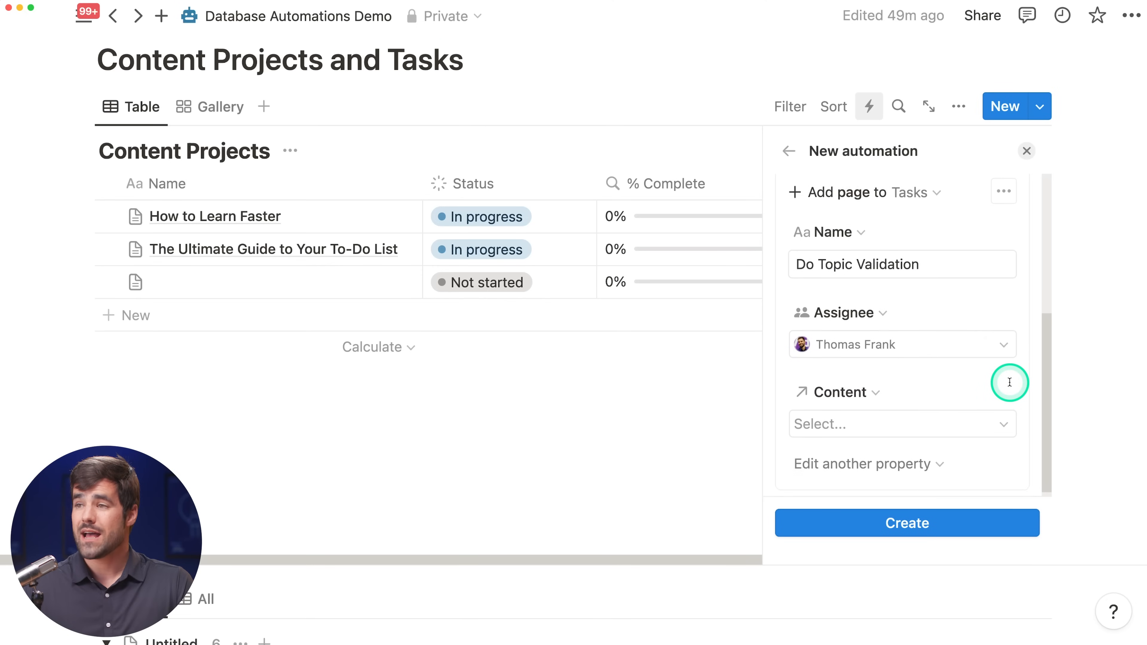
{"action": "left_click", "coordinate": [982, 417]}
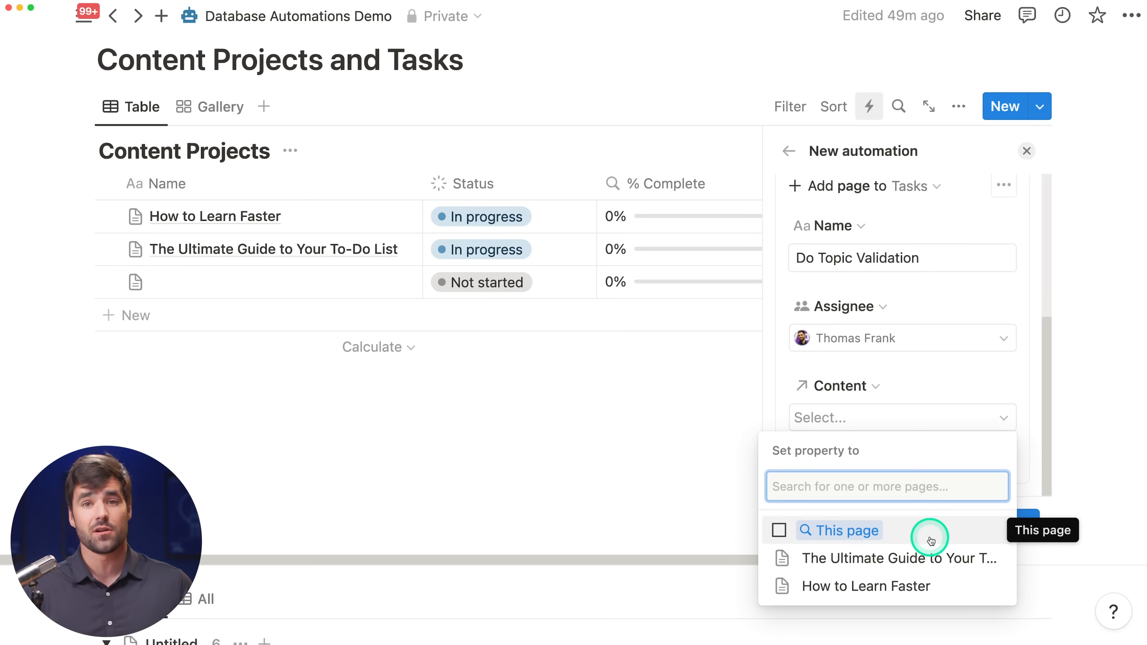
{"action": "left_click", "coordinate": [844, 531]}
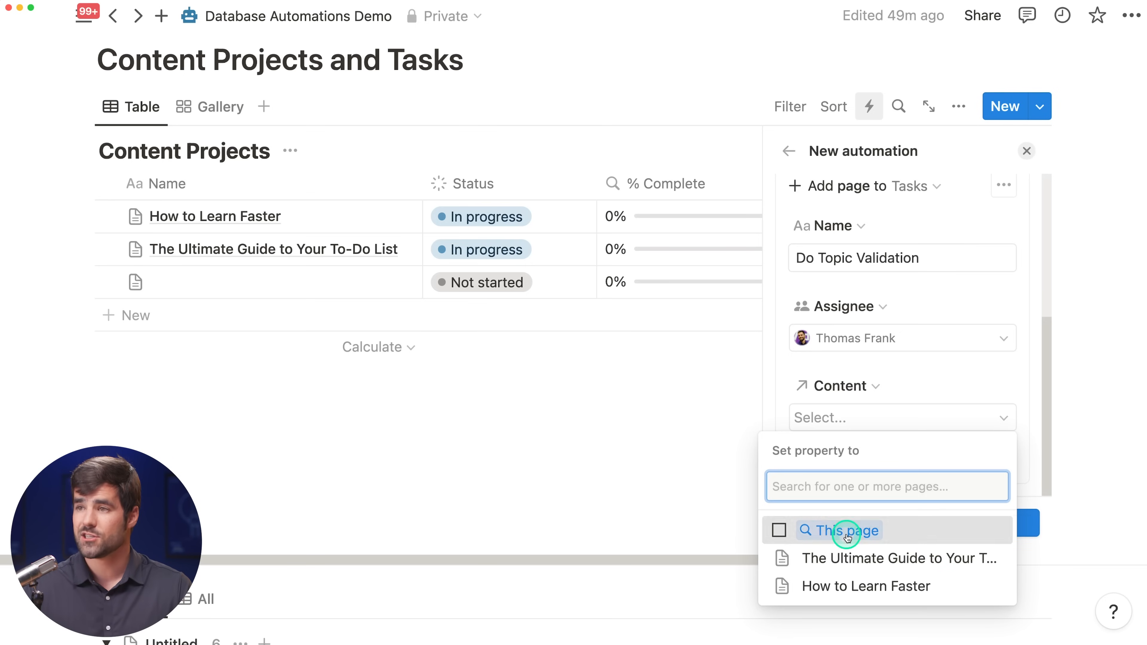
{"action": "left_click", "coordinate": [971, 382]}
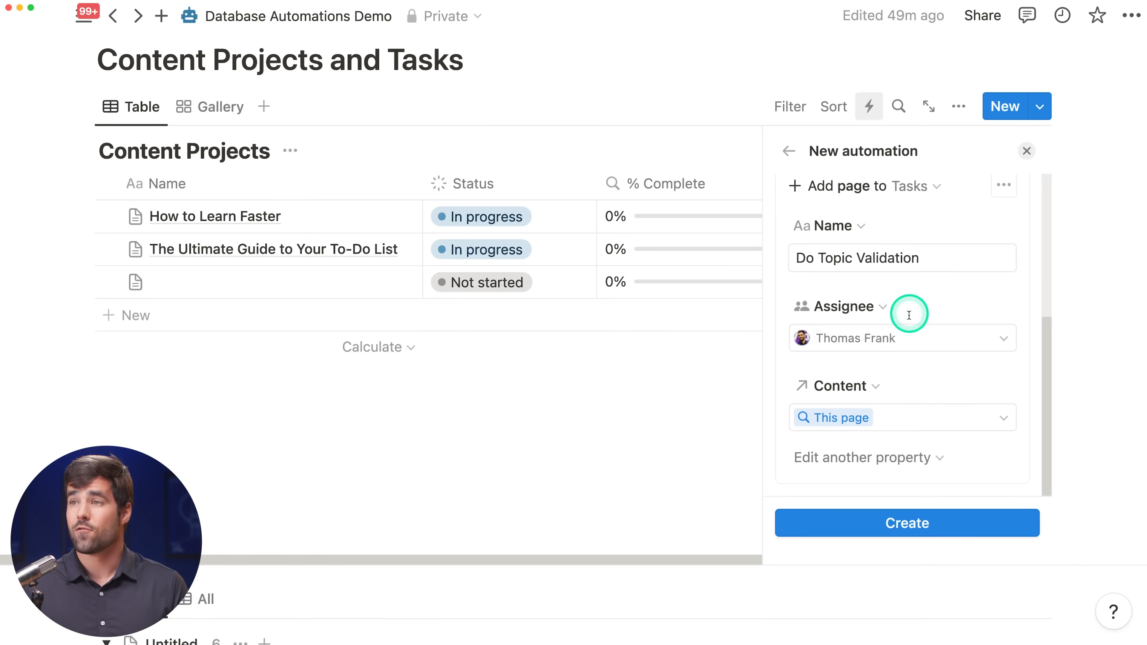
Create the Default Tasks for Content automation and close the automations list.
{"action": "scroll", "coordinate": [903, 318], "scroll_direction": "up", "scroll_amount": 1}
{"action": "scroll", "coordinate": [903, 382], "scroll_direction": "up", "scroll_amount": 3}
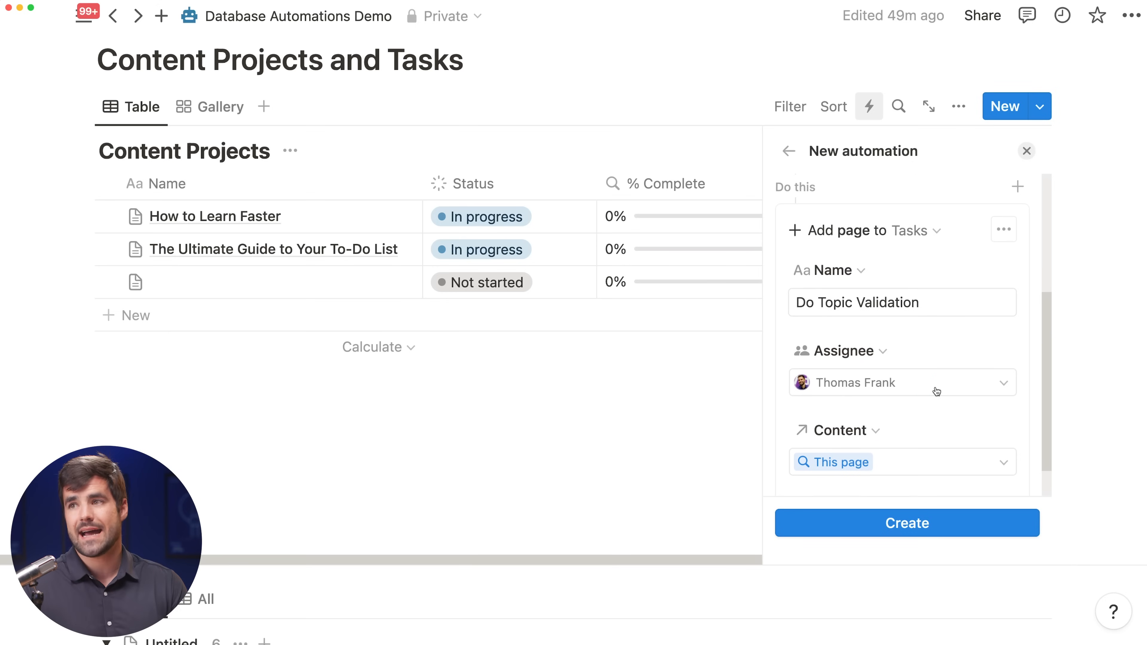
{"action": "scroll", "coordinate": [903, 342], "scroll_direction": "down", "scroll_amount": 1}
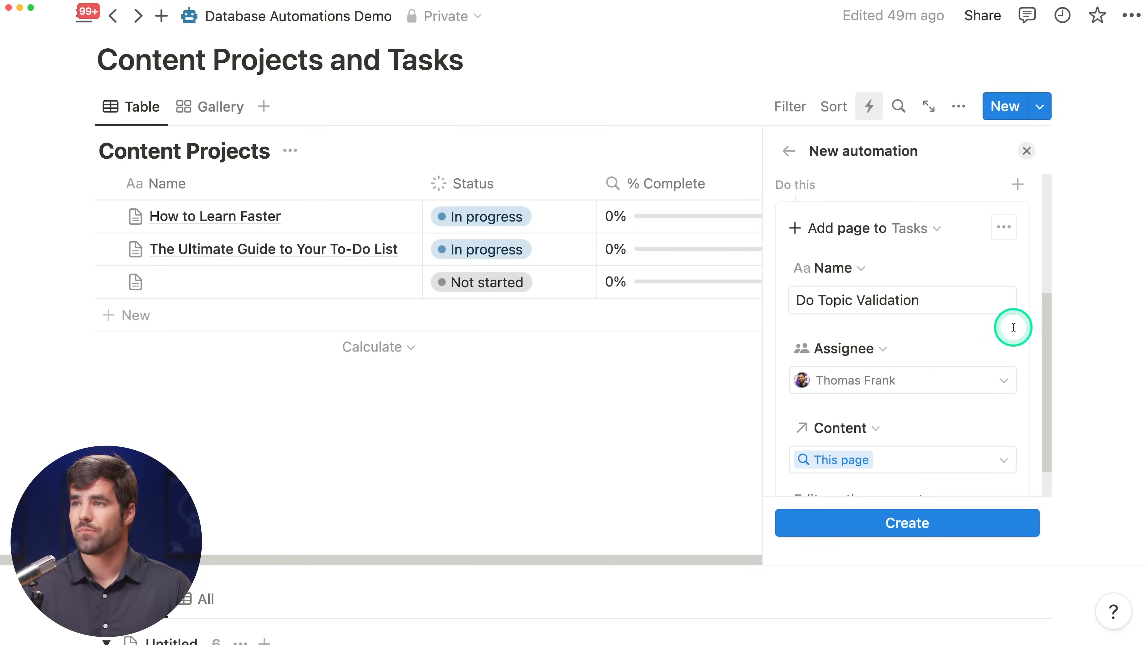
{"action": "left_click", "coordinate": [942, 522]}
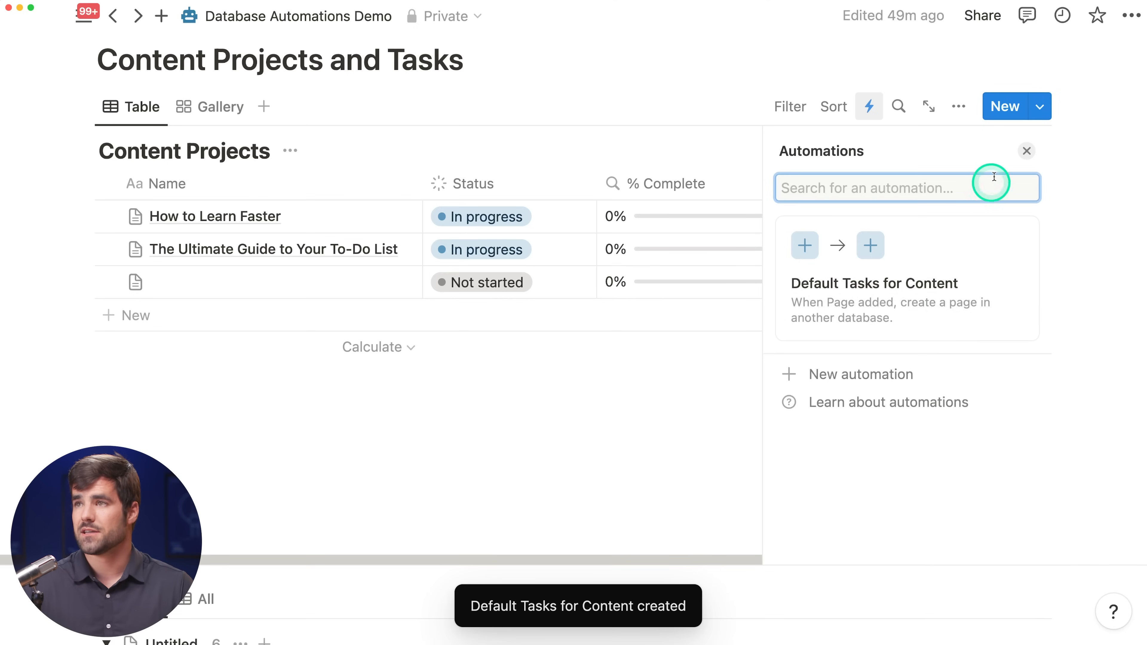
{"action": "left_click", "coordinate": [1025, 151]}
{"action": "scroll", "coordinate": [384, 328], "scroll_direction": "down", "scroll_amount": 5}
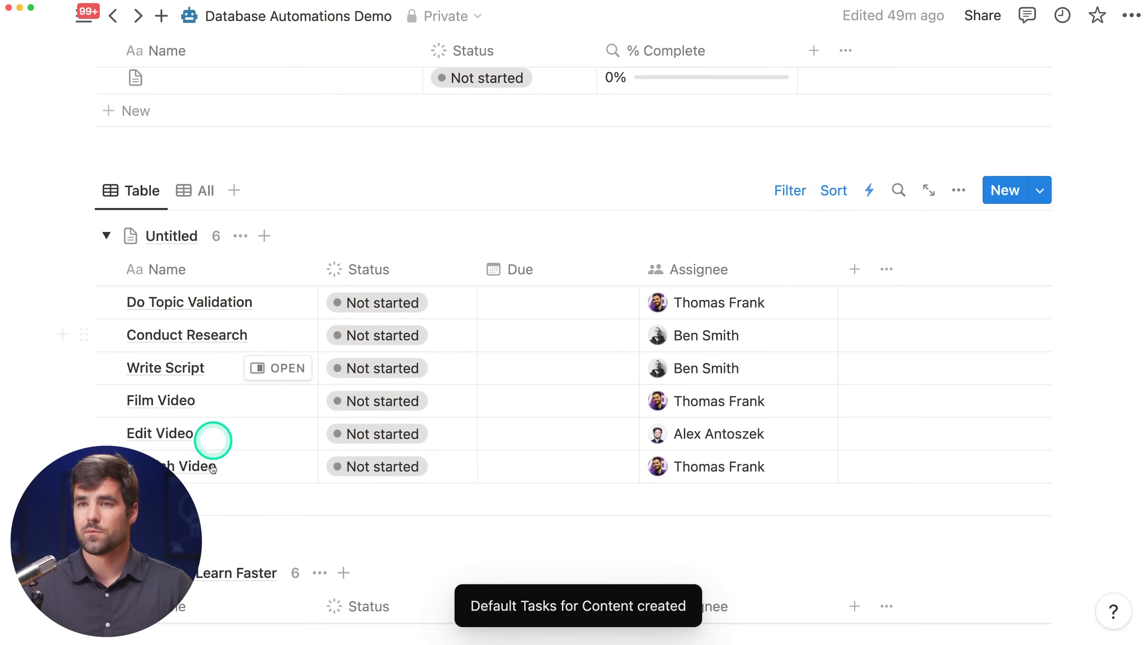
{"action": "scroll", "coordinate": [325, 442], "scroll_direction": "up", "scroll_amount": 5}
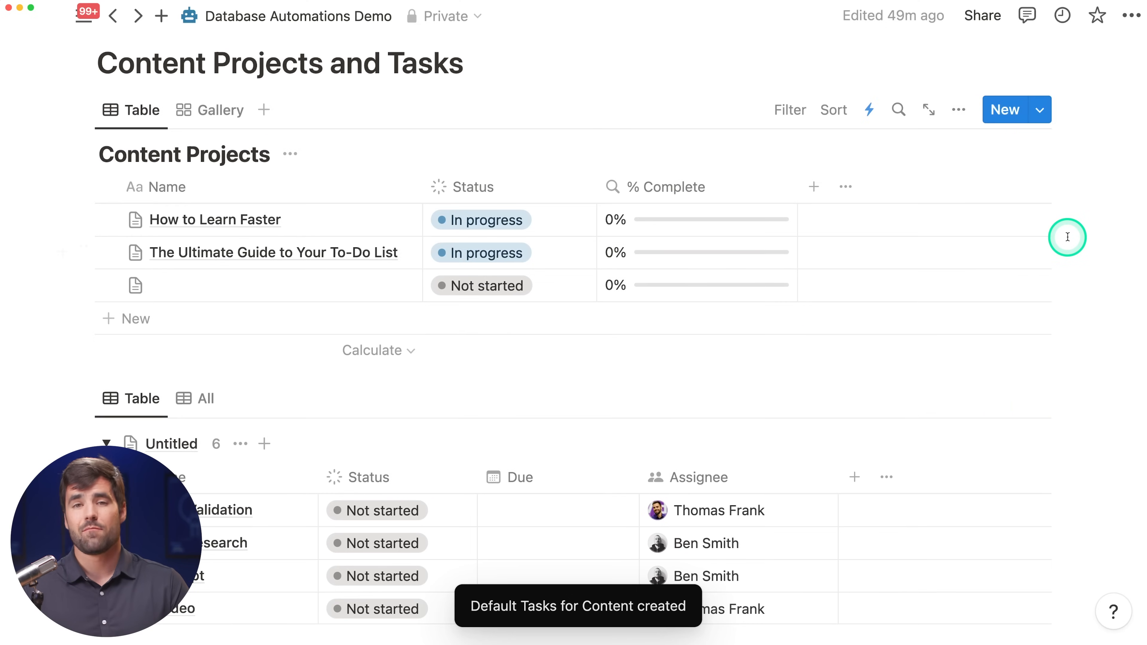
{"action": "scroll", "coordinate": [1067, 237], "scroll_direction": "down", "scroll_amount": 1}
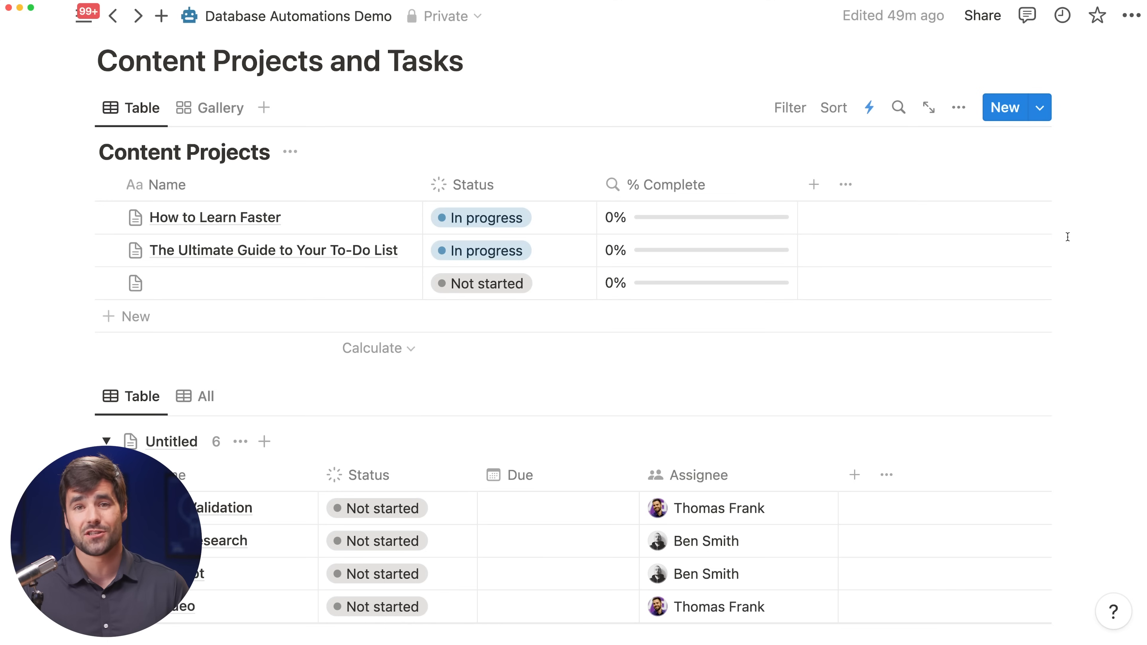
{"action": "scroll", "coordinate": [249, 428], "scroll_direction": "down", "scroll_amount": 3}
{"action": "scroll", "coordinate": [302, 510], "scroll_direction": "up", "scroll_amount": 3}
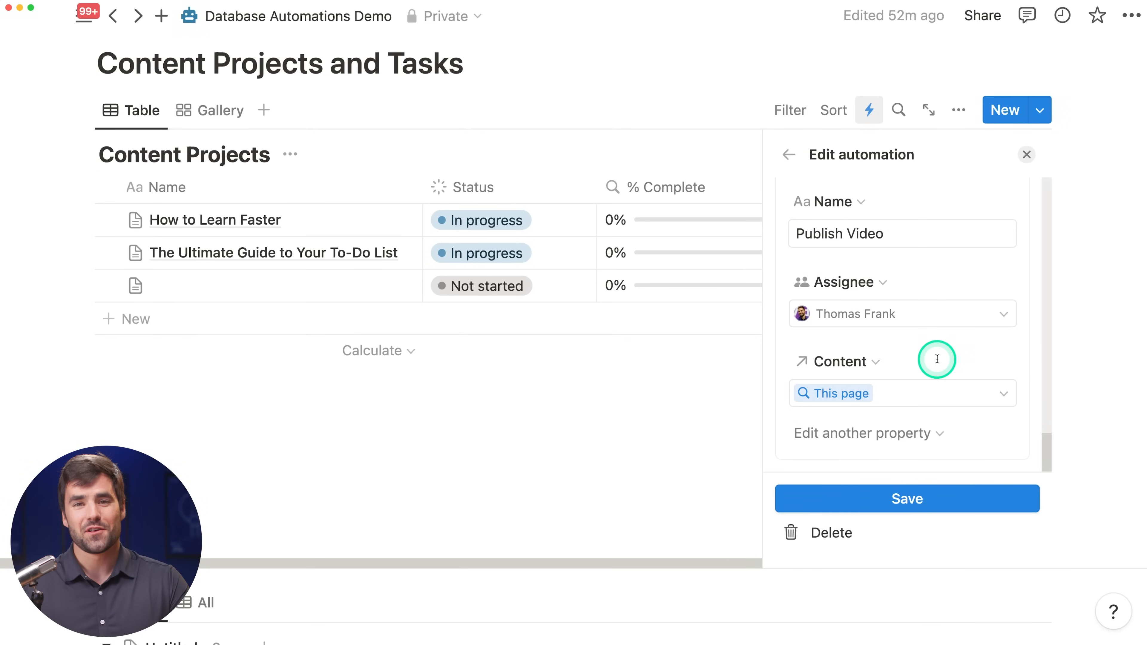
Review the Publish Video task action at the end of the automation and check which options its action menu offers.
{"action": "scroll", "coordinate": [929, 358], "scroll_direction": "up", "scroll_amount": 3}
{"action": "scroll", "coordinate": [927, 362], "scroll_direction": "down", "scroll_amount": 3}
{"action": "scroll", "coordinate": [948, 348], "scroll_direction": "up", "scroll_amount": 1}
{"action": "scroll", "coordinate": [981, 333], "scroll_direction": "up", "scroll_amount": 2}
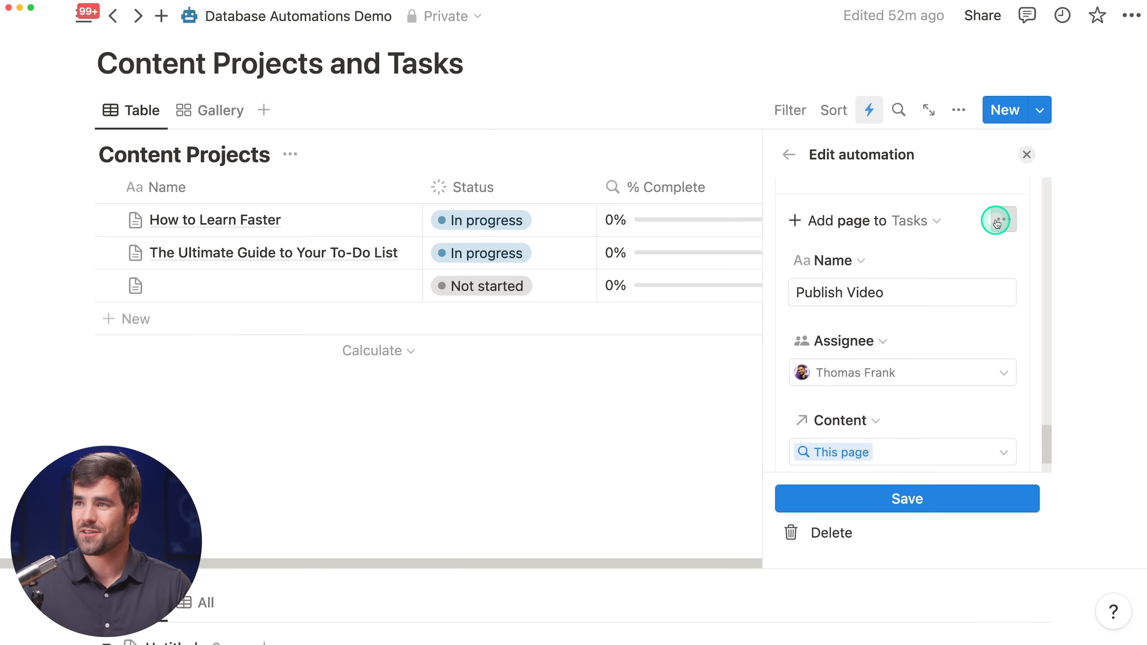
{"action": "left_click", "coordinate": [997, 221]}
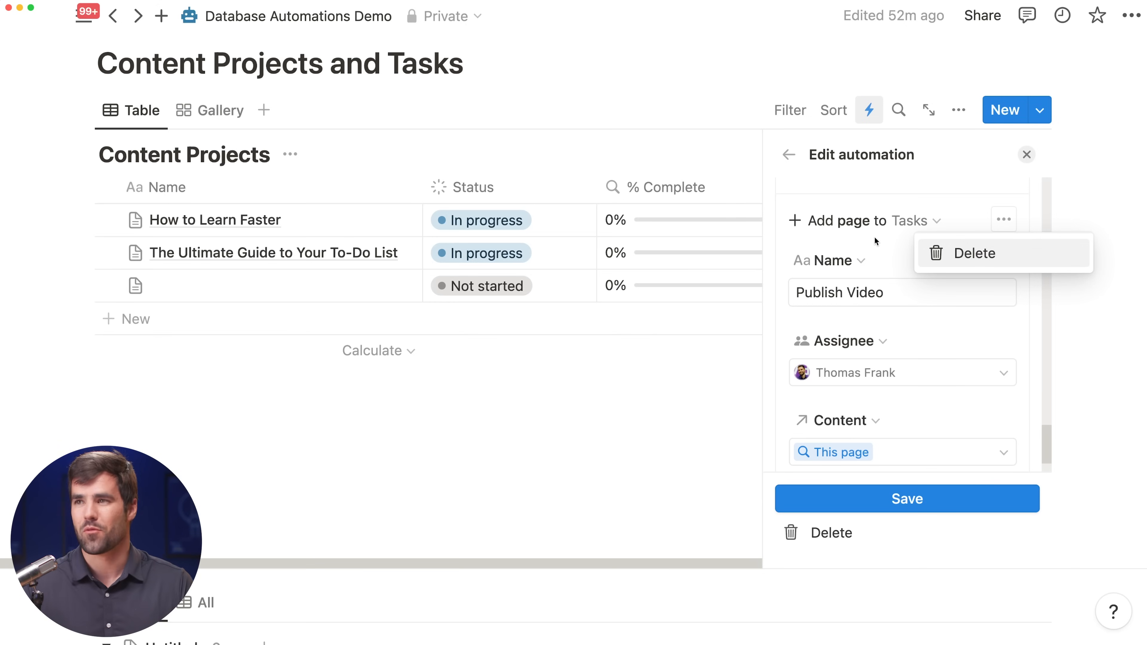
{"action": "left_click", "coordinate": [948, 220]}
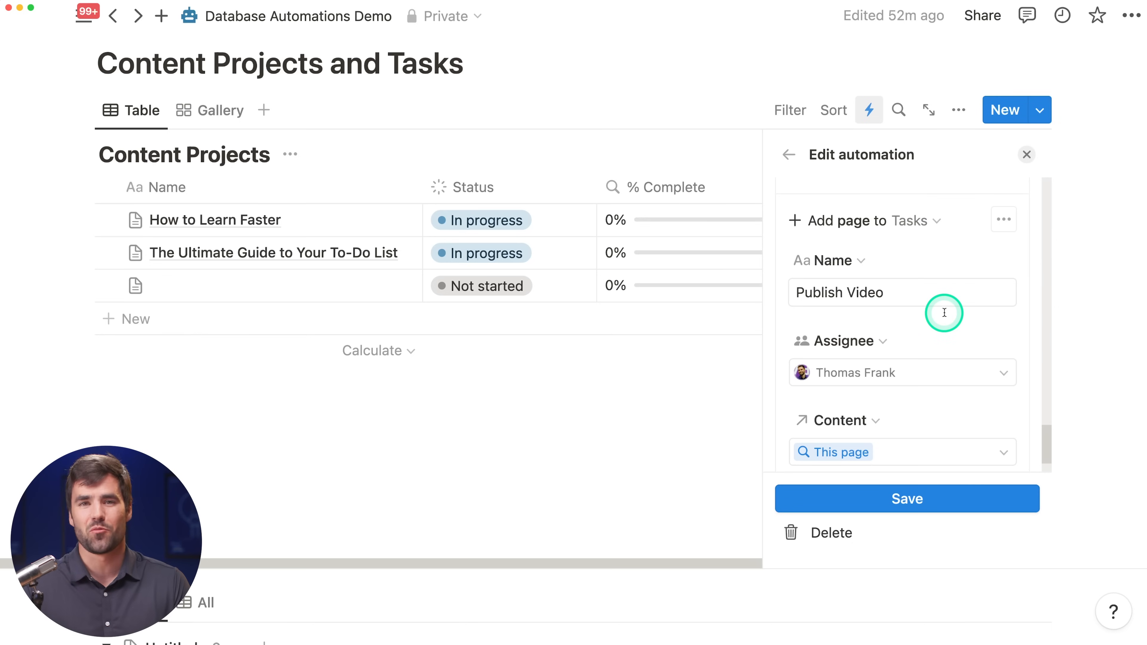
Save the Default Tasks for Content automation and close the automations list.
{"action": "scroll", "coordinate": [944, 313], "scroll_direction": "down", "scroll_amount": 1}
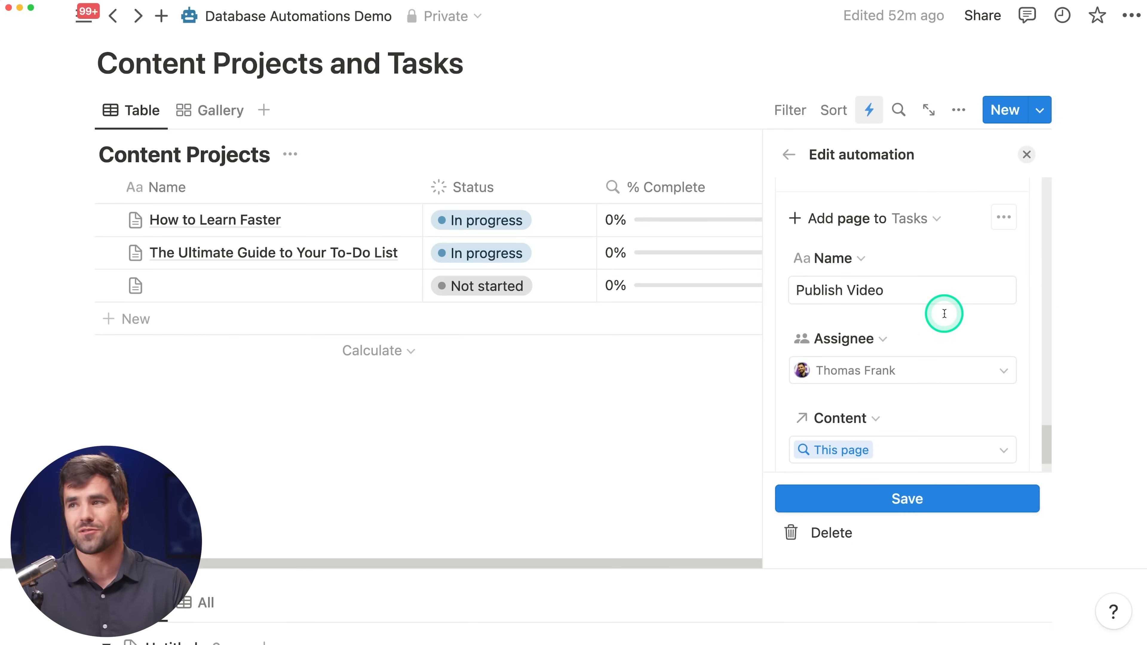
{"action": "scroll", "coordinate": [944, 313], "scroll_direction": "down", "scroll_amount": 3}
{"action": "left_click", "coordinate": [935, 494]}
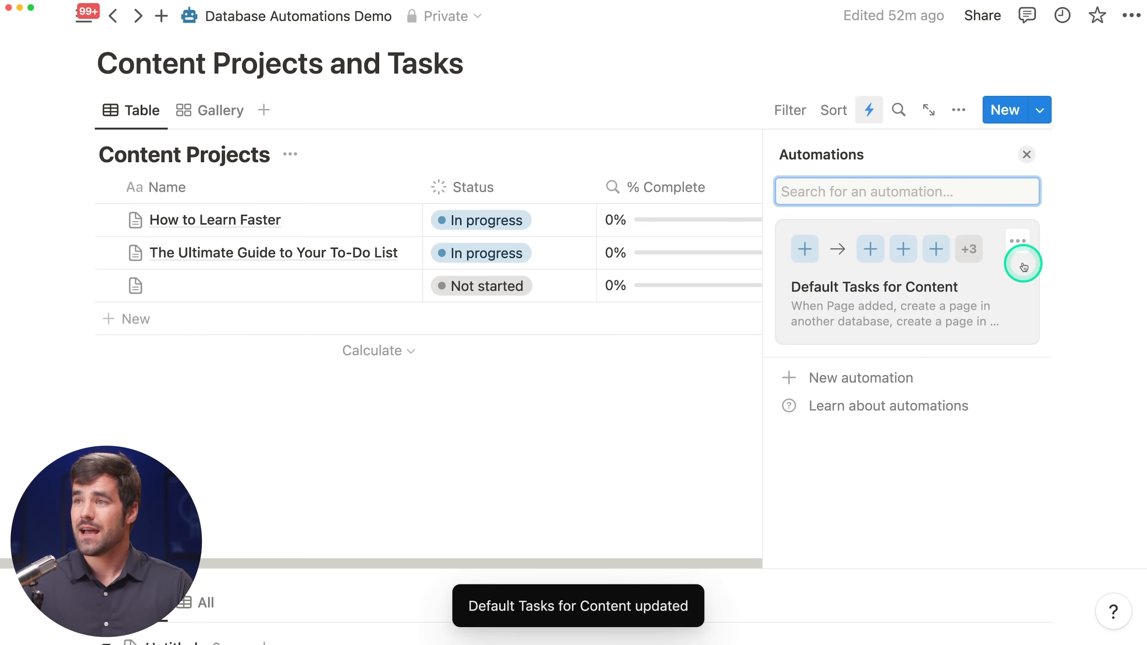
{"action": "left_click", "coordinate": [1026, 156]}
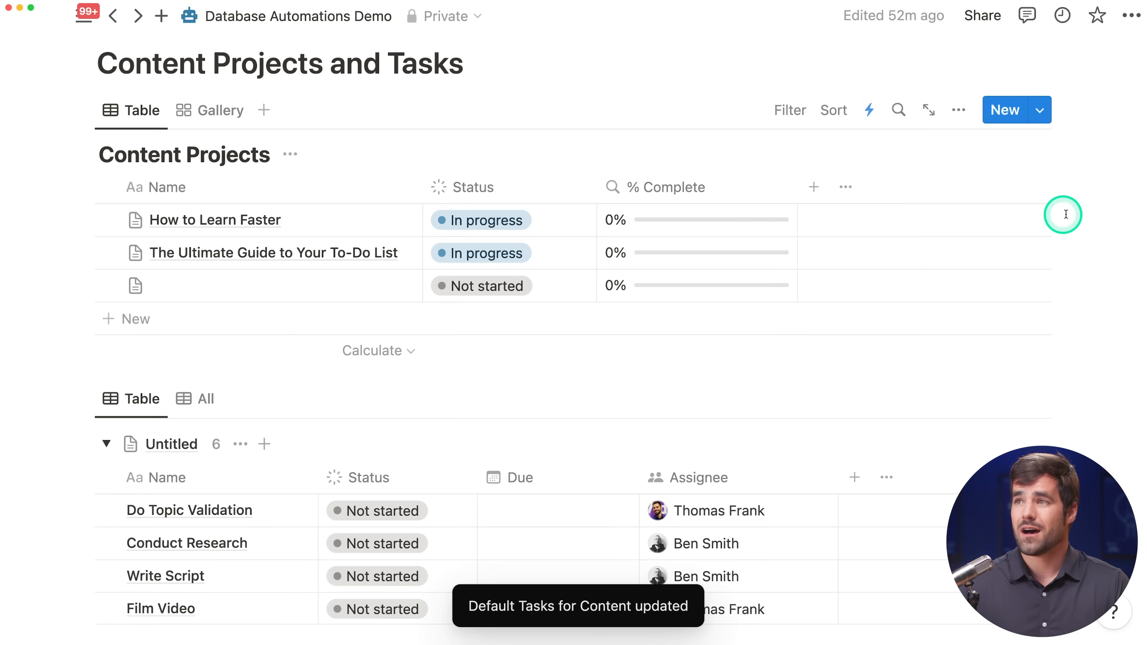
Open the default Content Projects template for editing, examine its embedded task list, and close it without changes.
{"action": "left_click", "coordinate": [1047, 113]}
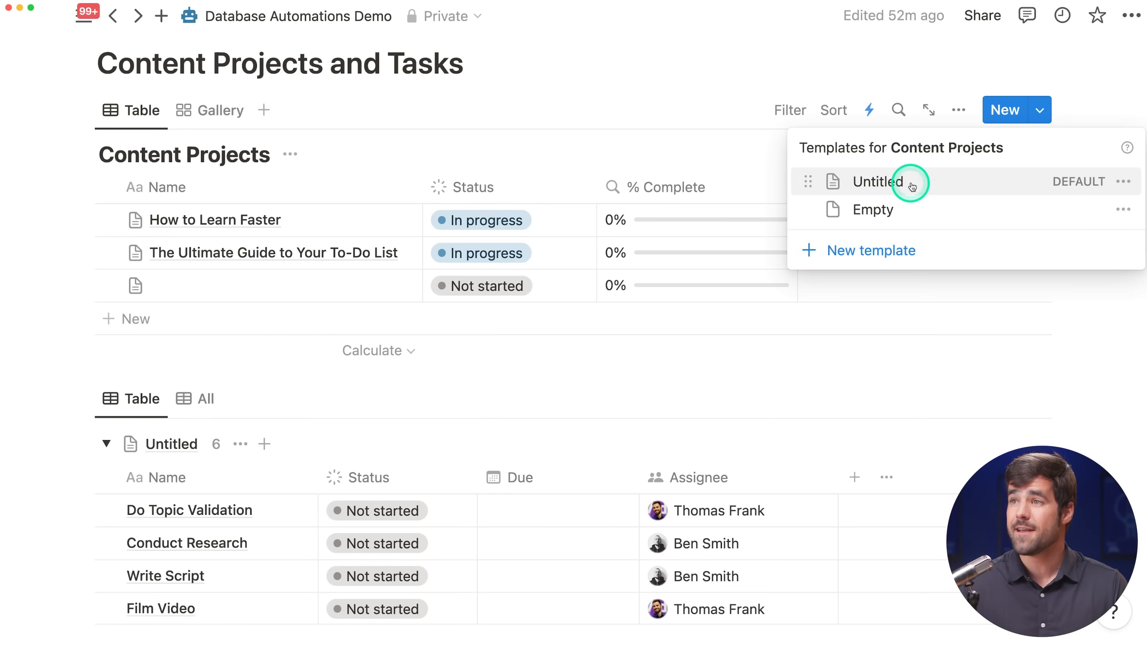
{"action": "left_click", "coordinate": [1122, 181]}
{"action": "left_click", "coordinate": [958, 179]}
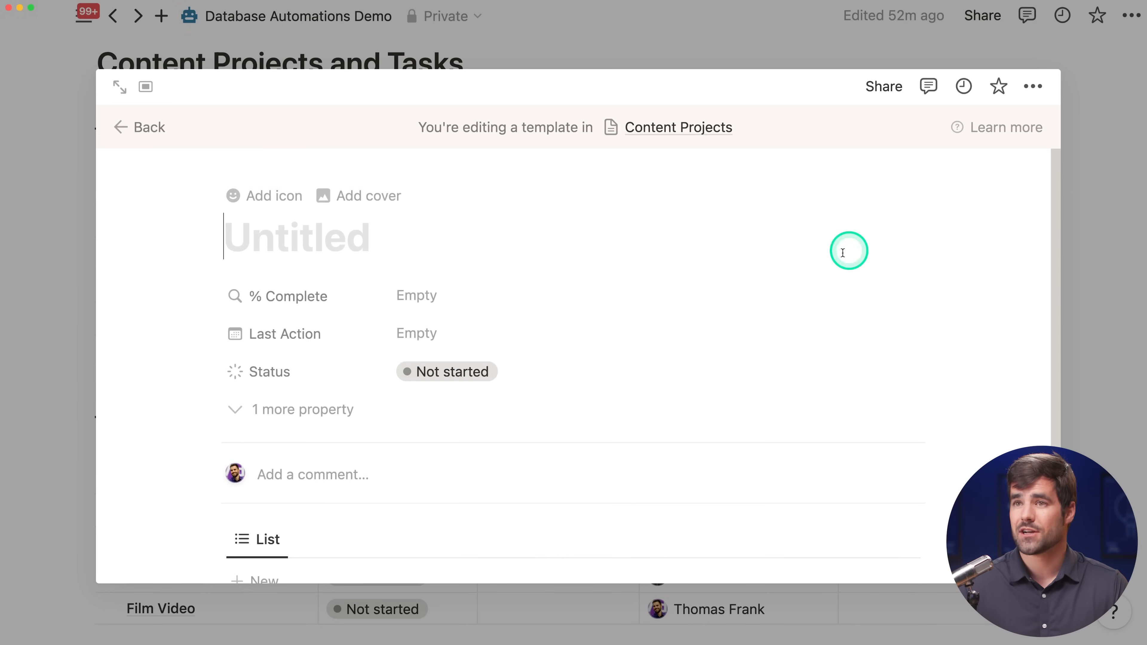
{"action": "scroll", "coordinate": [656, 345], "scroll_direction": "down", "scroll_amount": 5}
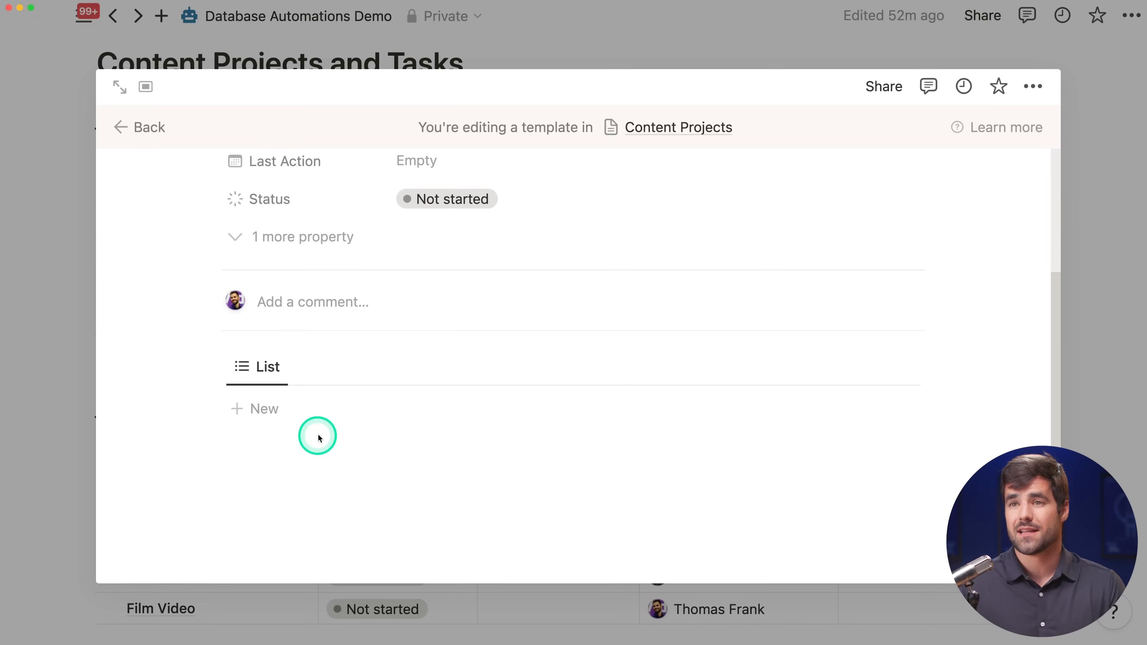
{"action": "left_click", "coordinate": [449, 40]}
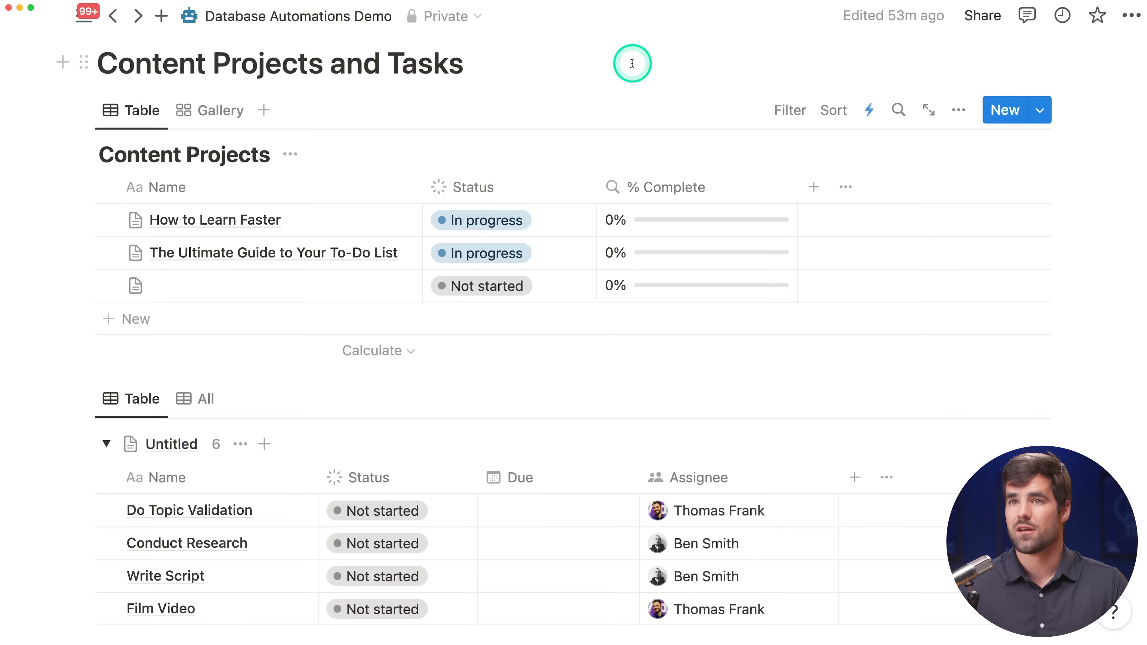
Delete all tasks grouped under the untitled project, and delete the untitled row from Content Projects.
{"action": "scroll", "coordinate": [389, 282], "scroll_direction": "down", "scroll_amount": 6}
{"action": "left_click_drag", "start_coordinate": [39, 402], "coordinate": [268, 238]}
{"action": "key", "text": "BackSpace"}
{"action": "scroll", "coordinate": [279, 328], "scroll_direction": "up", "scroll_amount": 6}
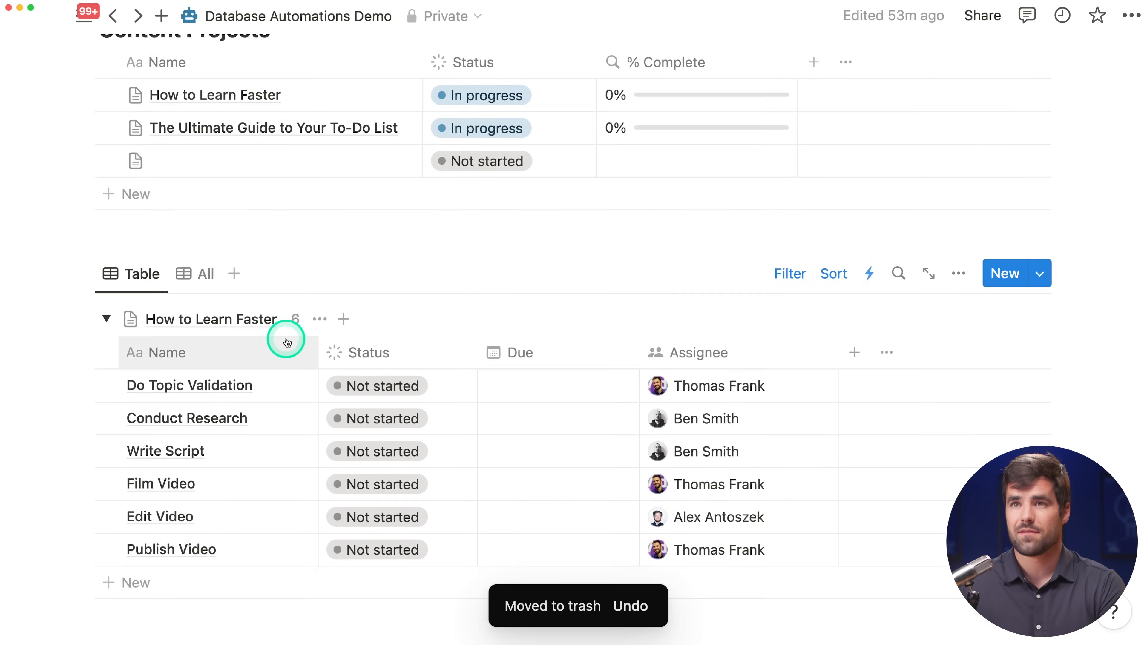
{"action": "right_click", "coordinate": [256, 248]}
{"action": "left_click", "coordinate": [307, 260]}
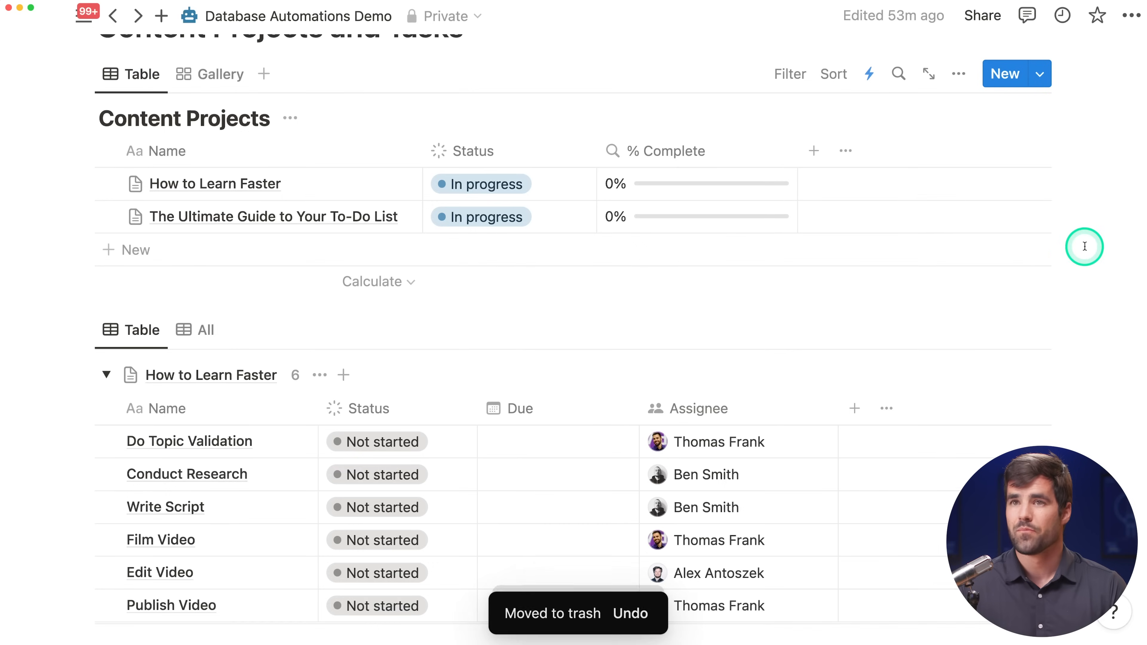
Add a new unnamed project to Content Projects and check the tasks table for its generated tasks.
{"action": "left_click", "coordinate": [209, 267]}
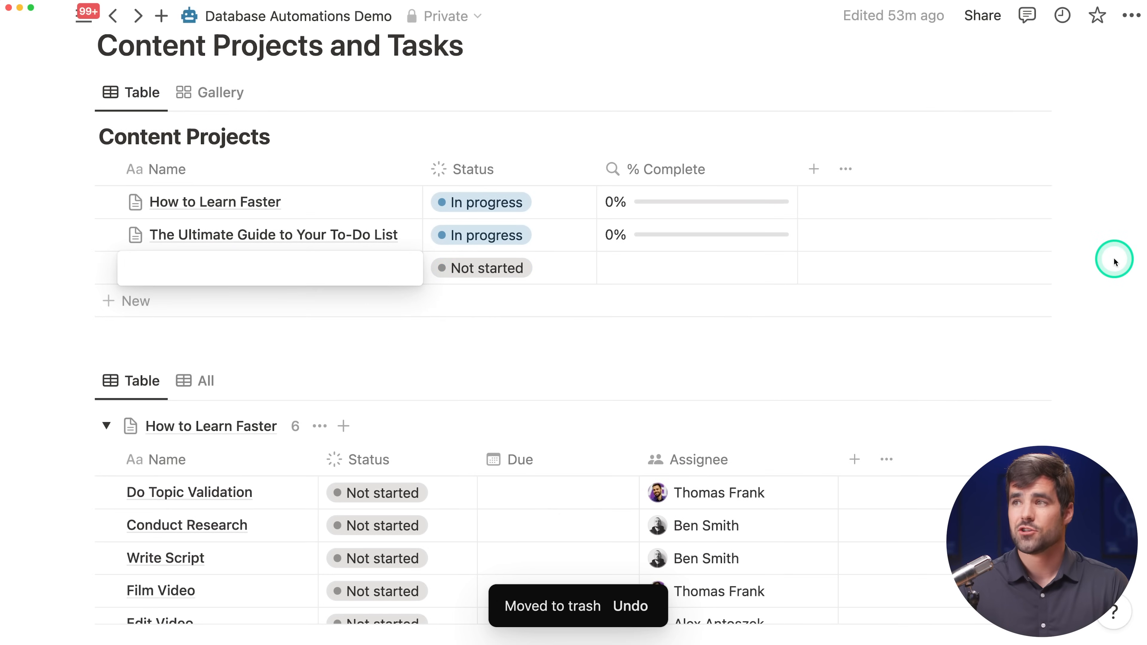
{"action": "key", "text": "Escape"}
{"action": "scroll", "coordinate": [1115, 261], "scroll_direction": "down", "scroll_amount": 5}
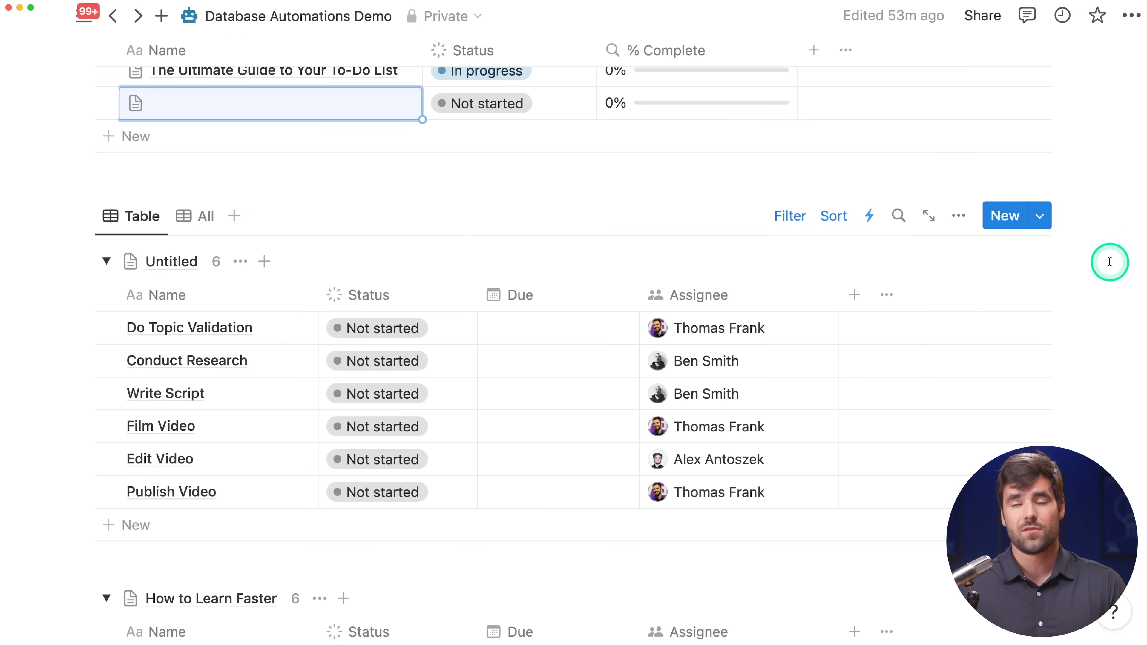
Open the Default Tasks for Content automation, look through its list of actions, and close it.
{"action": "scroll", "coordinate": [1110, 266], "scroll_direction": "up", "scroll_amount": 3}
{"action": "scroll", "coordinate": [846, 303], "scroll_direction": "up", "scroll_amount": 3}
{"action": "left_click", "coordinate": [869, 123]}
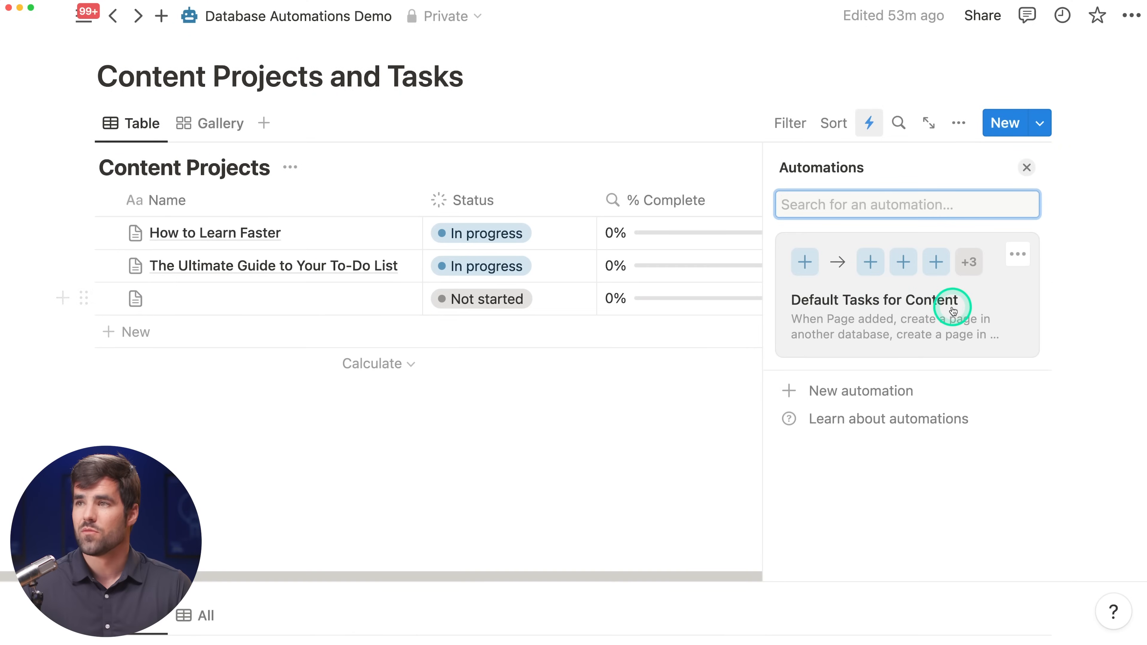
{"action": "left_click", "coordinate": [833, 319]}
{"action": "scroll", "coordinate": [957, 379], "scroll_direction": "down", "scroll_amount": 10}
{"action": "scroll", "coordinate": [949, 403], "scroll_direction": "down", "scroll_amount": 8}
{"action": "left_click", "coordinate": [1026, 167]}
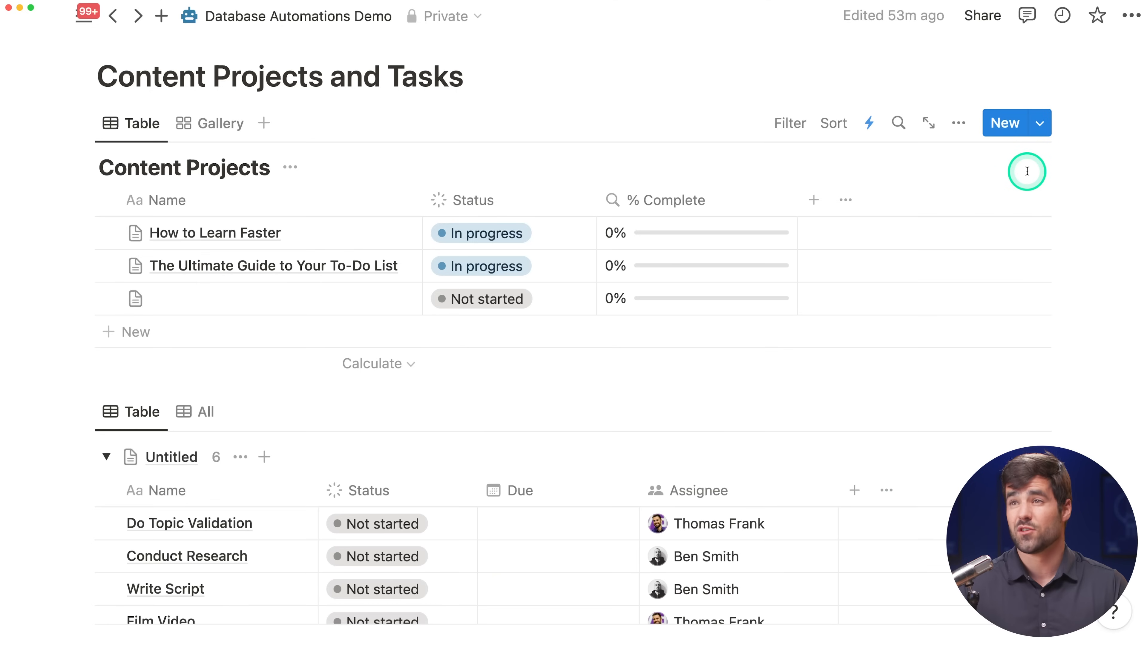
Inspect the sort rules applied to the tasks table below Content Projects.
{"action": "scroll", "coordinate": [1027, 170], "scroll_direction": "down", "scroll_amount": 4}
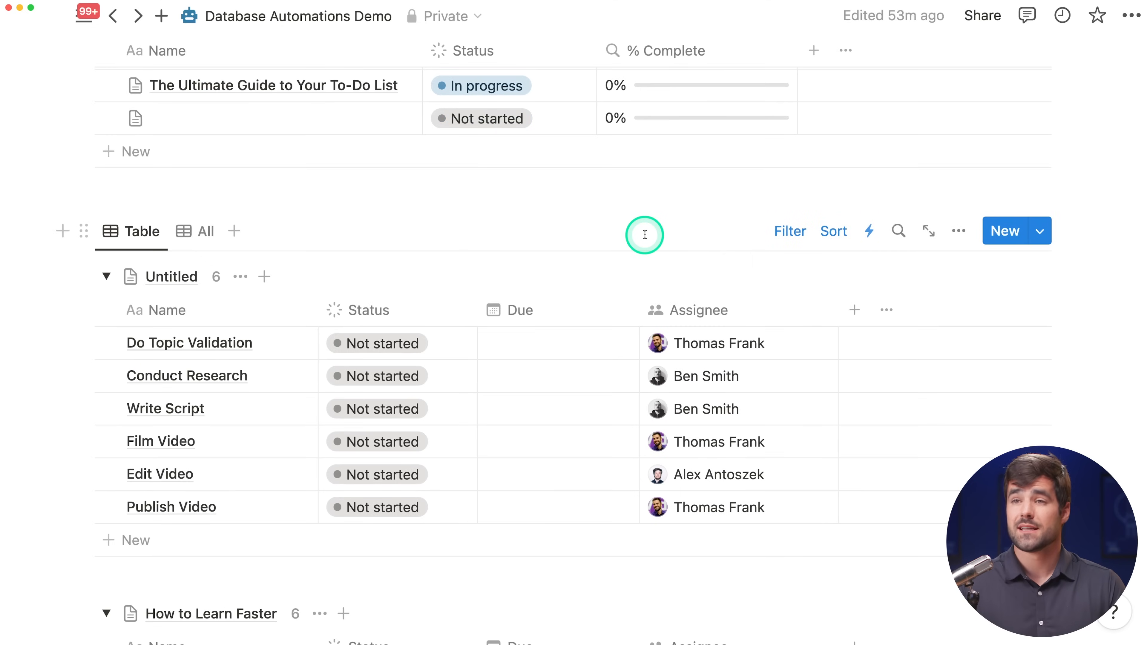
{"action": "left_click", "coordinate": [833, 231]}
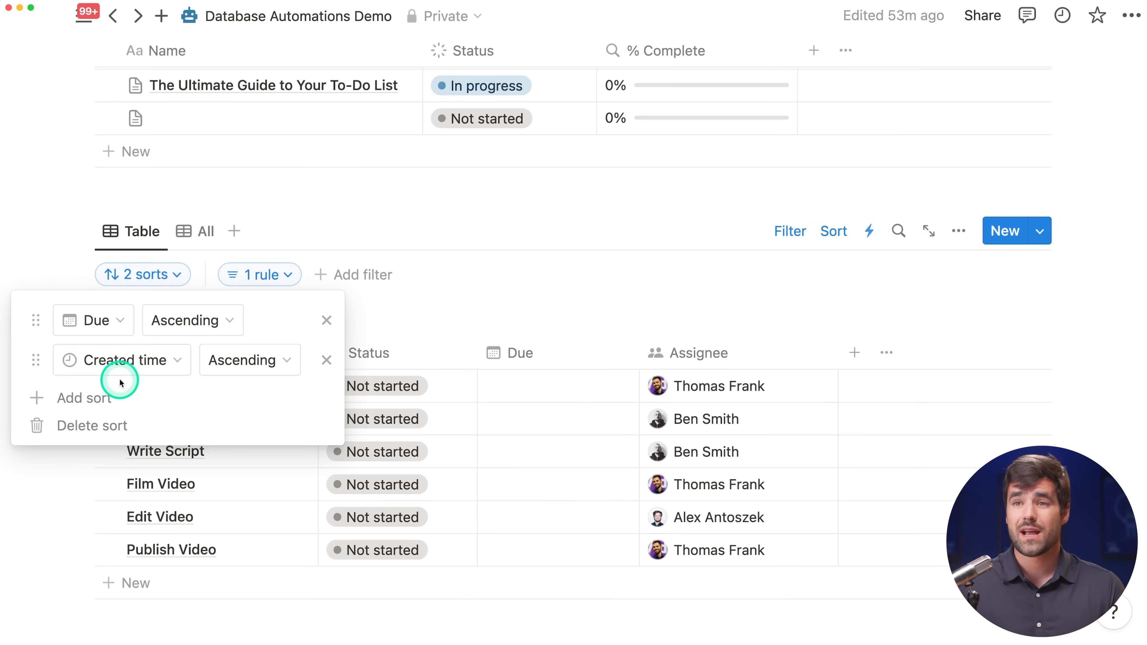
{"action": "left_click", "coordinate": [581, 283]}
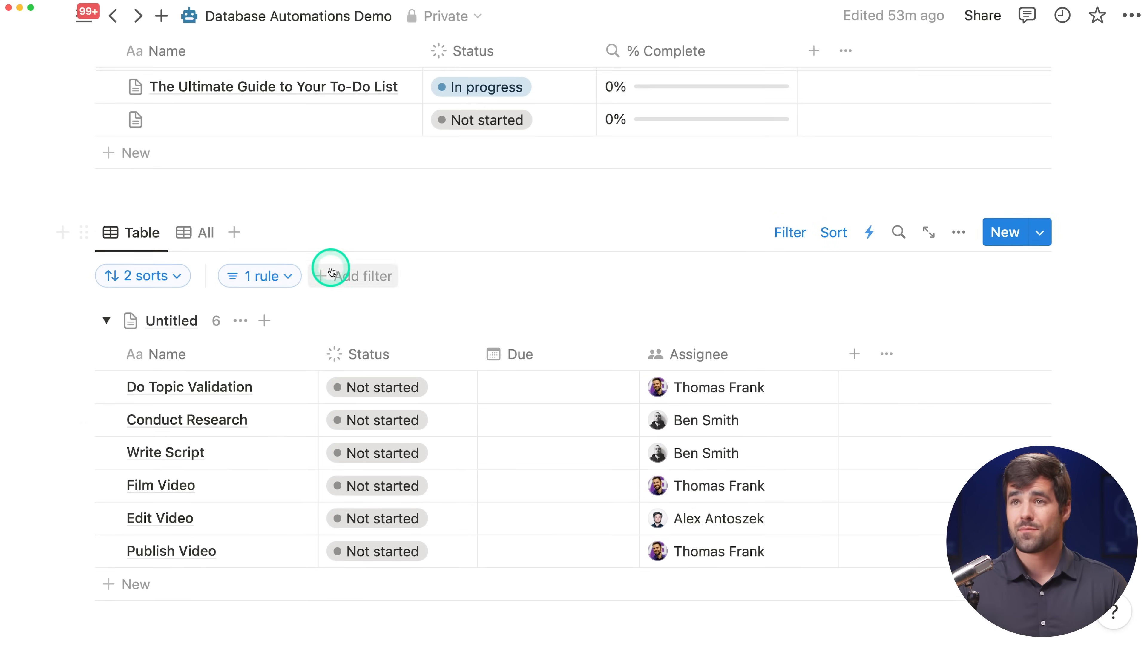
Open the untitled content project to examine its task list, and switch to the notion-testing channel in Slack.
{"action": "scroll", "coordinate": [361, 259], "scroll_direction": "up", "scroll_amount": 3}
{"action": "left_click", "coordinate": [371, 213]}
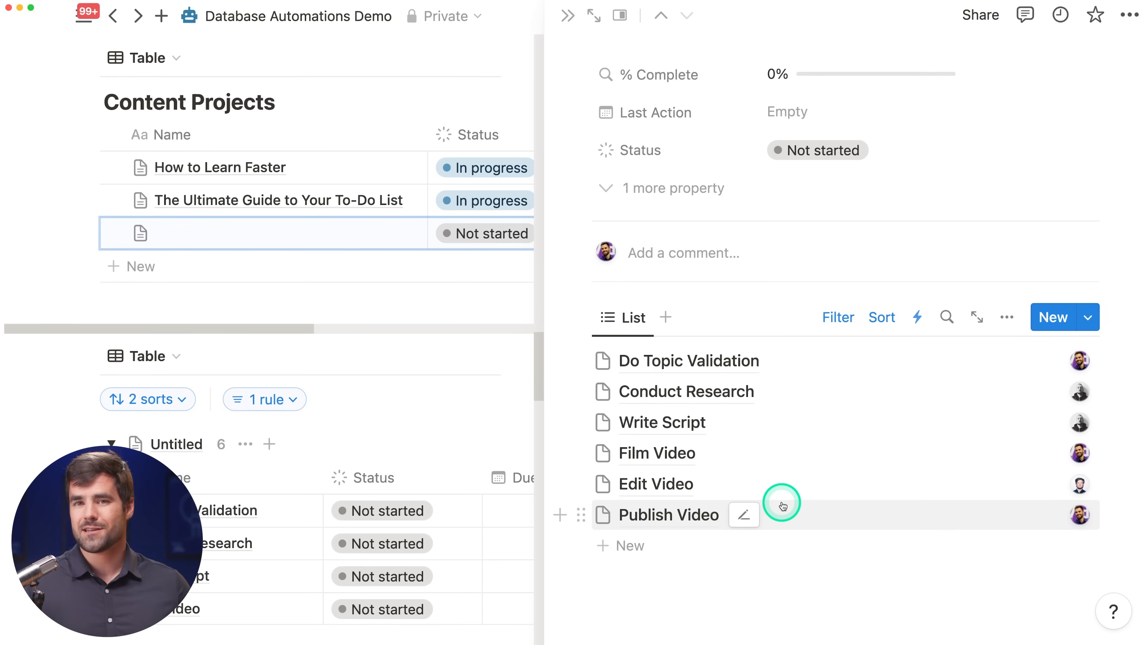
{"action": "left_click", "coordinate": [781, 494]}
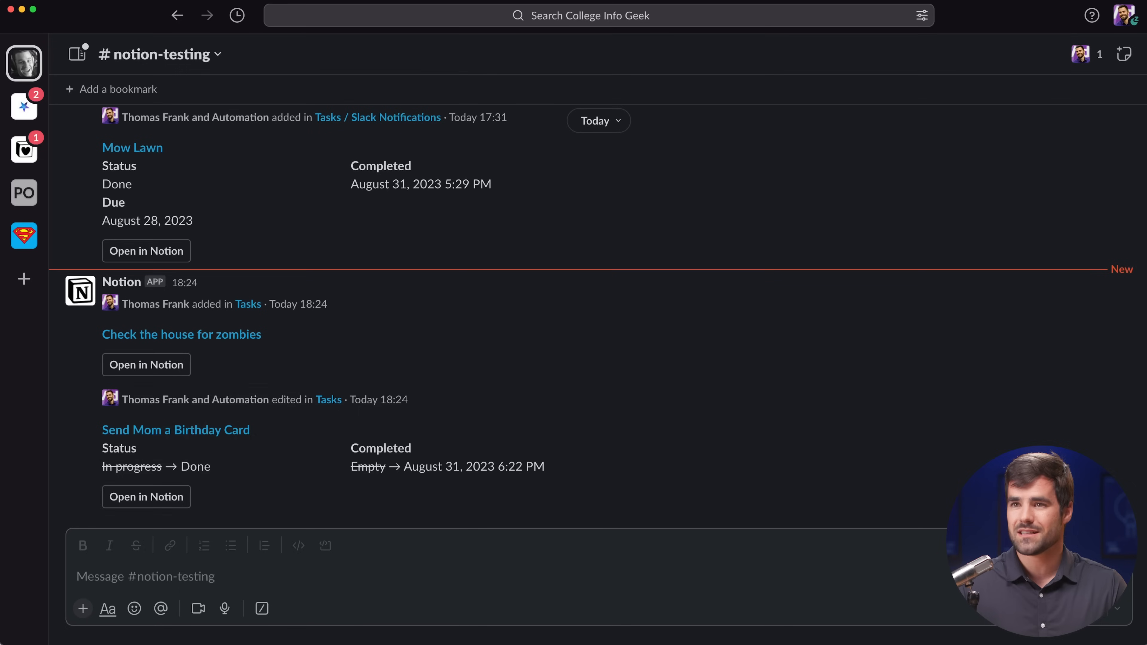
{"action": "left_click", "coordinate": [781, 444]}
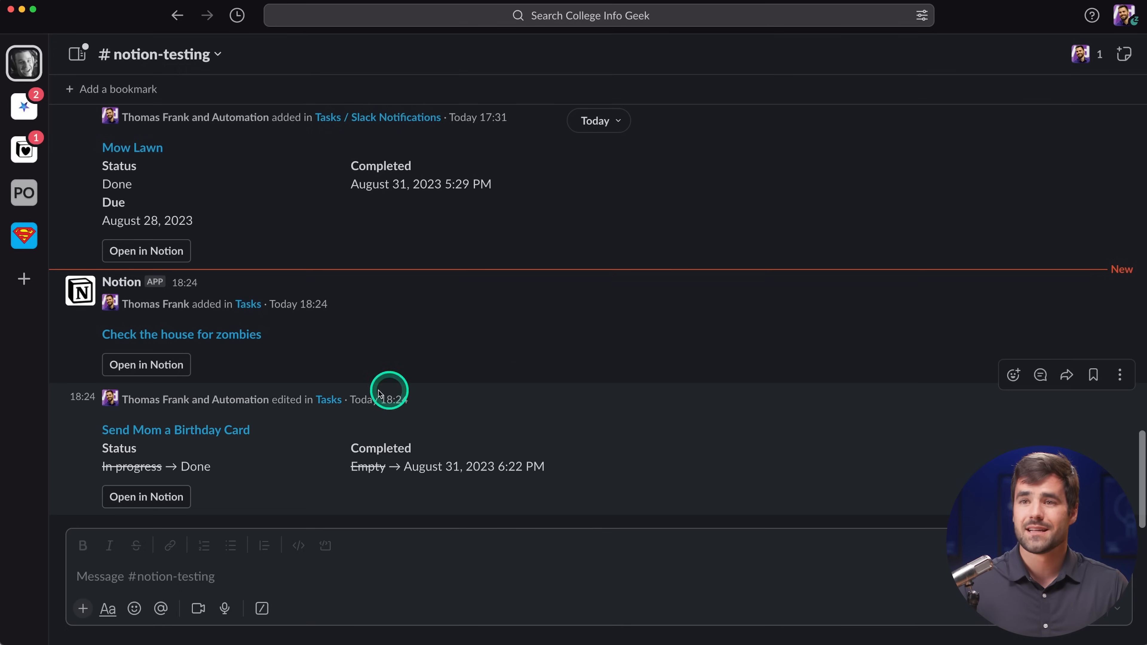
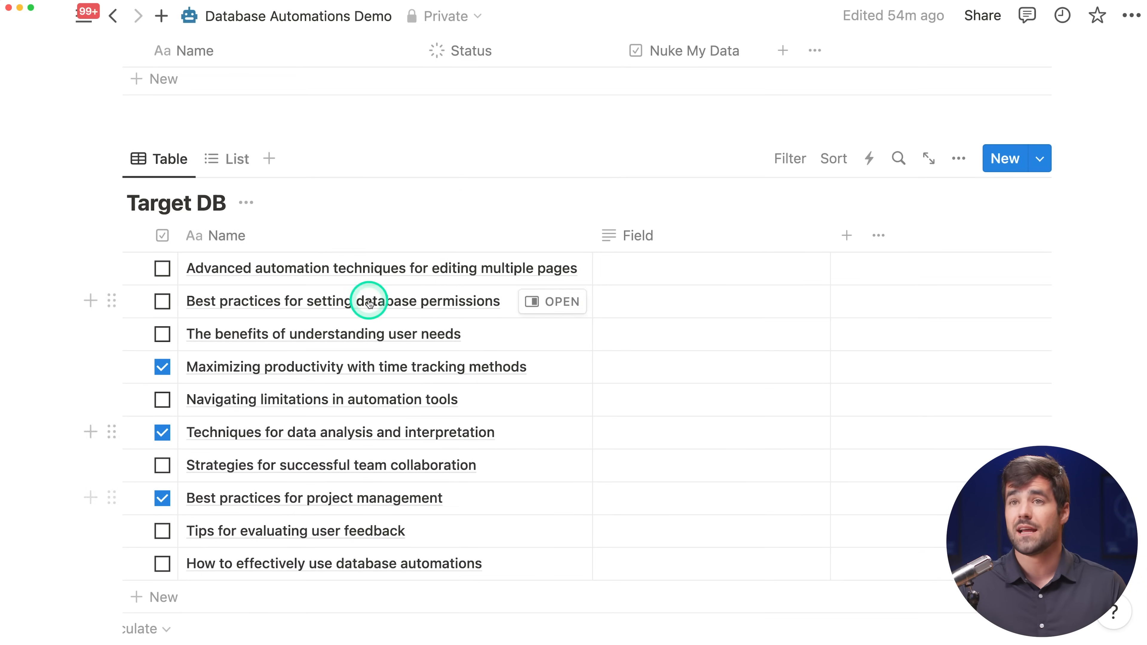
Set the Status of Trigger Row in Trigger DB to Trigger Filtered and check the Field column of Target DB.
{"action": "scroll", "coordinate": [345, 402], "scroll_direction": "up", "scroll_amount": 3}
{"action": "scroll", "coordinate": [345, 402], "scroll_direction": "up", "scroll_amount": 3}
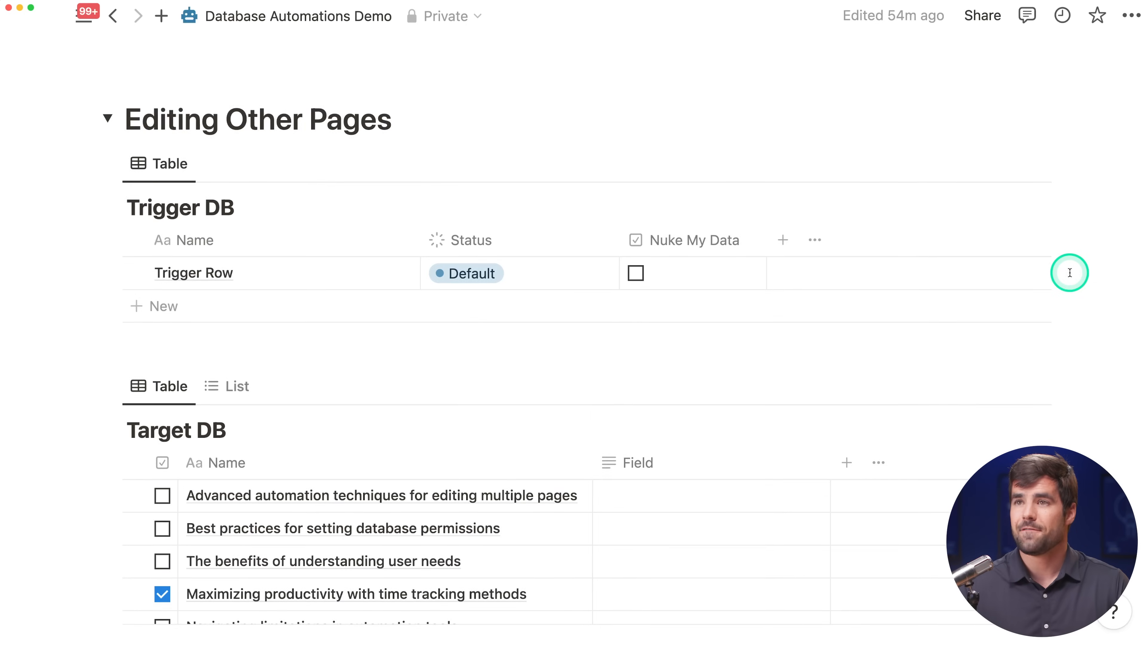
{"action": "scroll", "coordinate": [440, 254], "scroll_direction": "down", "scroll_amount": 5}
{"action": "scroll", "coordinate": [494, 189], "scroll_direction": "up", "scroll_amount": 1}
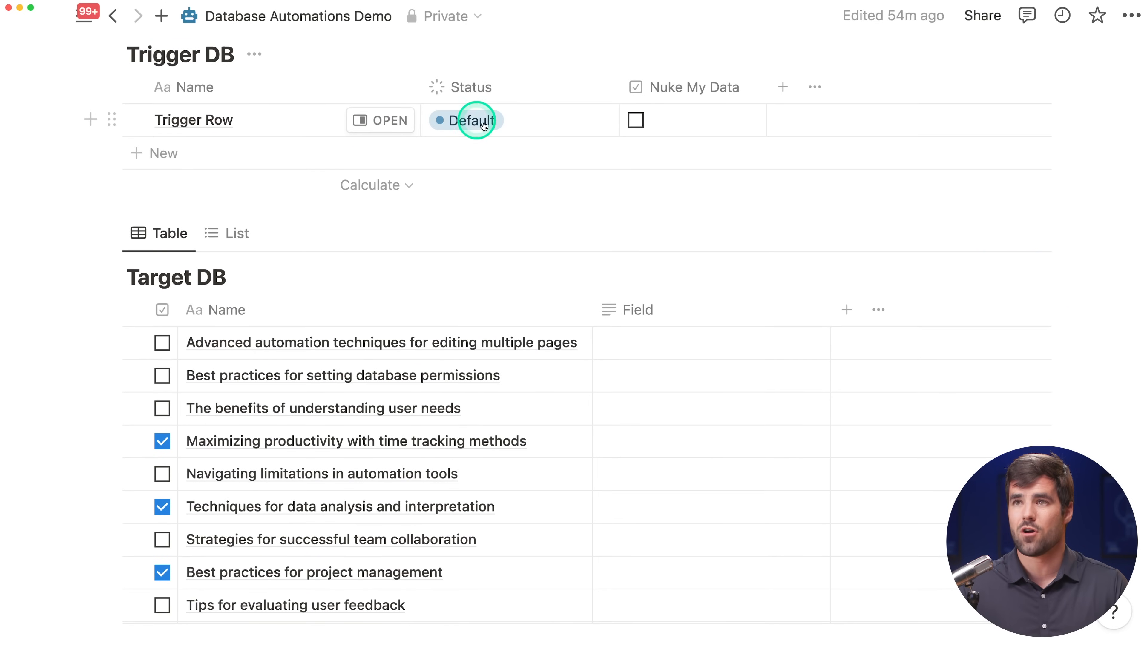
{"action": "left_click", "coordinate": [481, 121]}
{"action": "left_click", "coordinate": [511, 187]}
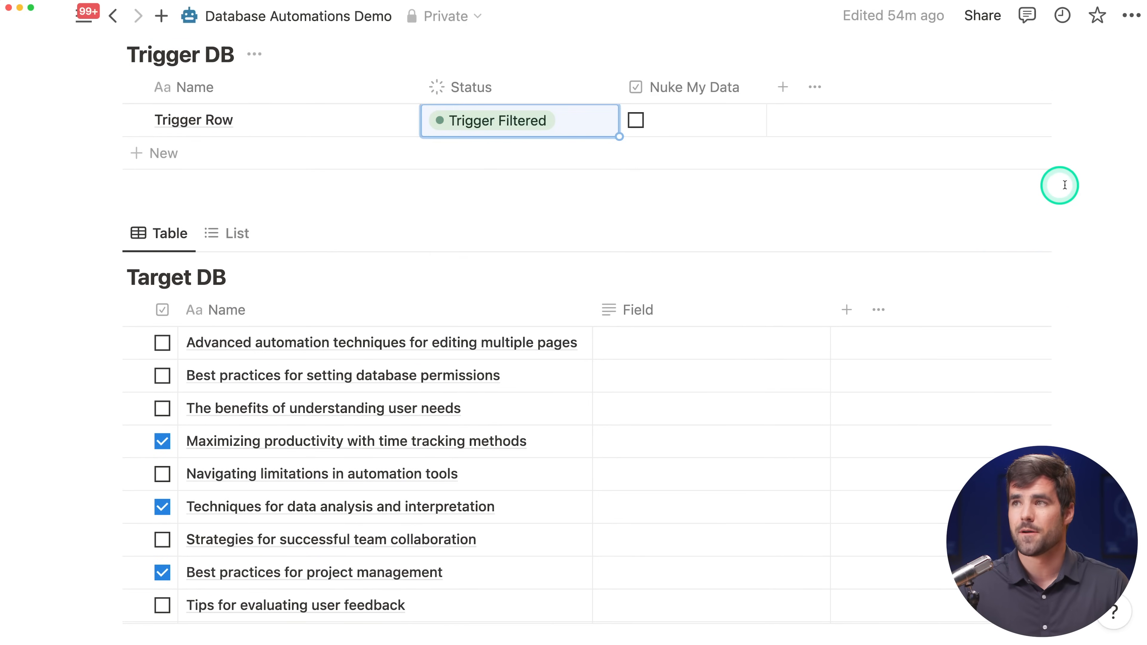
{"action": "scroll", "coordinate": [1095, 189], "scroll_direction": "down", "scroll_amount": 3}
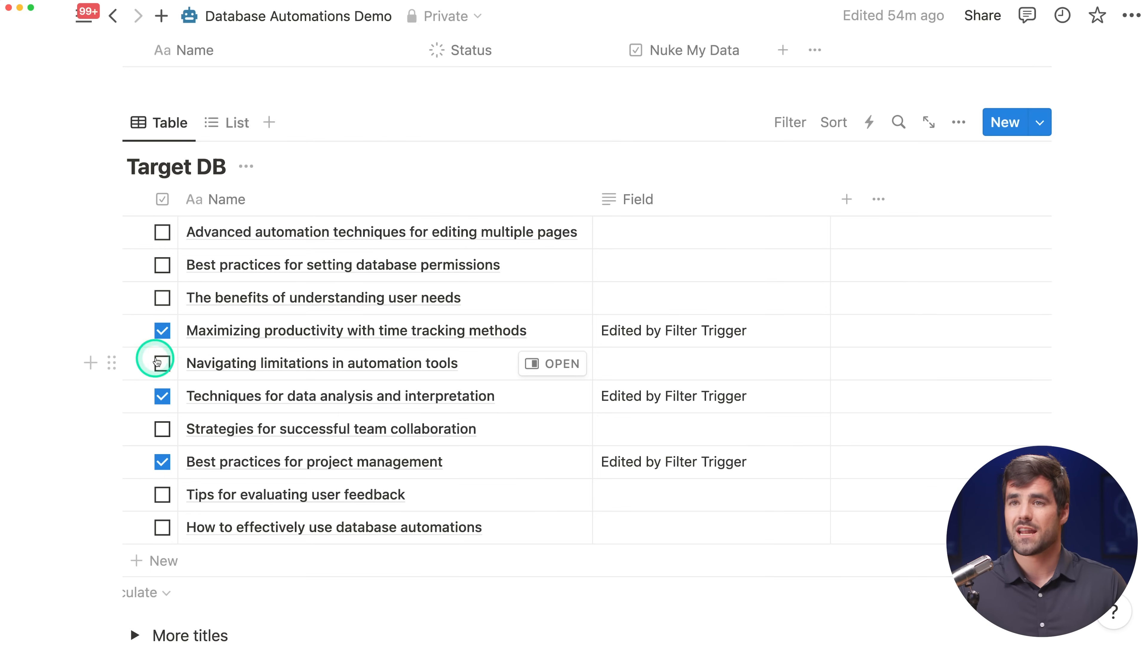
Set the Status of Trigger Row to Trigger All and check the Field values across Target DB.
{"action": "scroll", "coordinate": [685, 339], "scroll_direction": "up", "scroll_amount": 5}
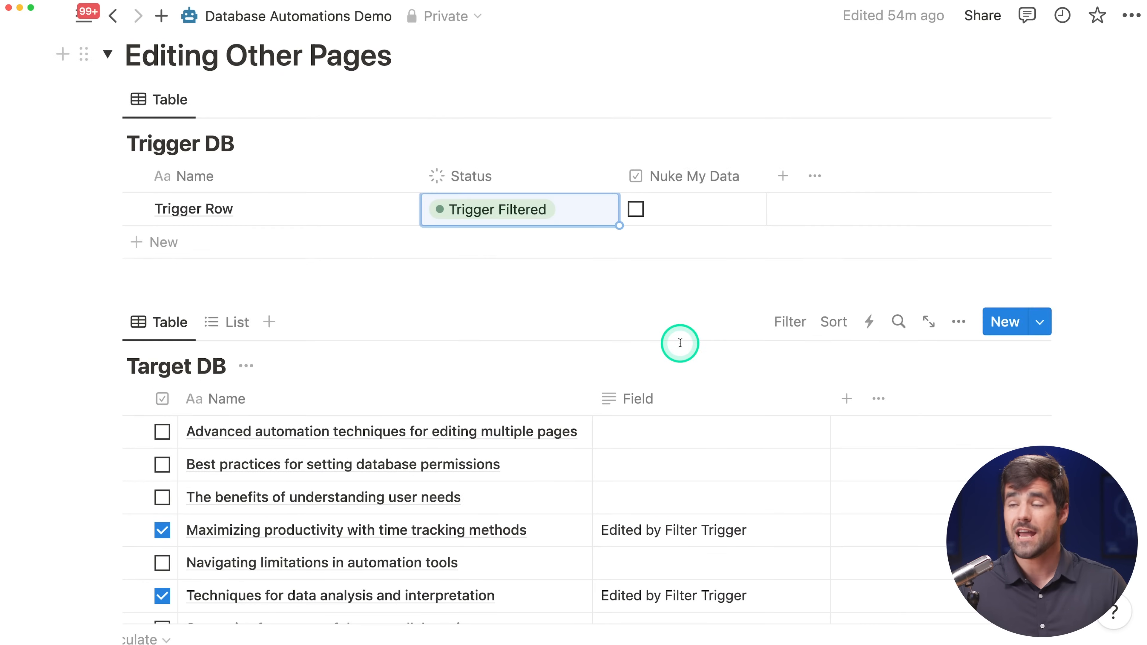
{"action": "left_click", "coordinate": [489, 209]}
{"action": "left_click", "coordinate": [509, 307]}
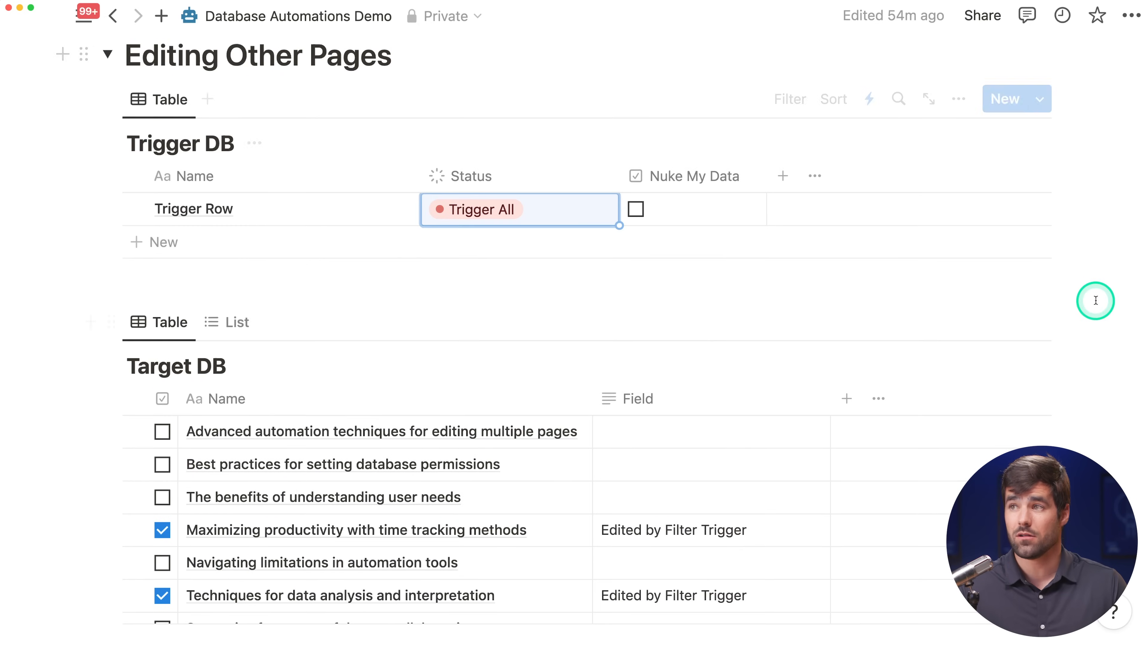
{"action": "left_click", "coordinate": [1097, 301]}
{"action": "scroll", "coordinate": [1098, 302], "scroll_direction": "down", "scroll_amount": 5}
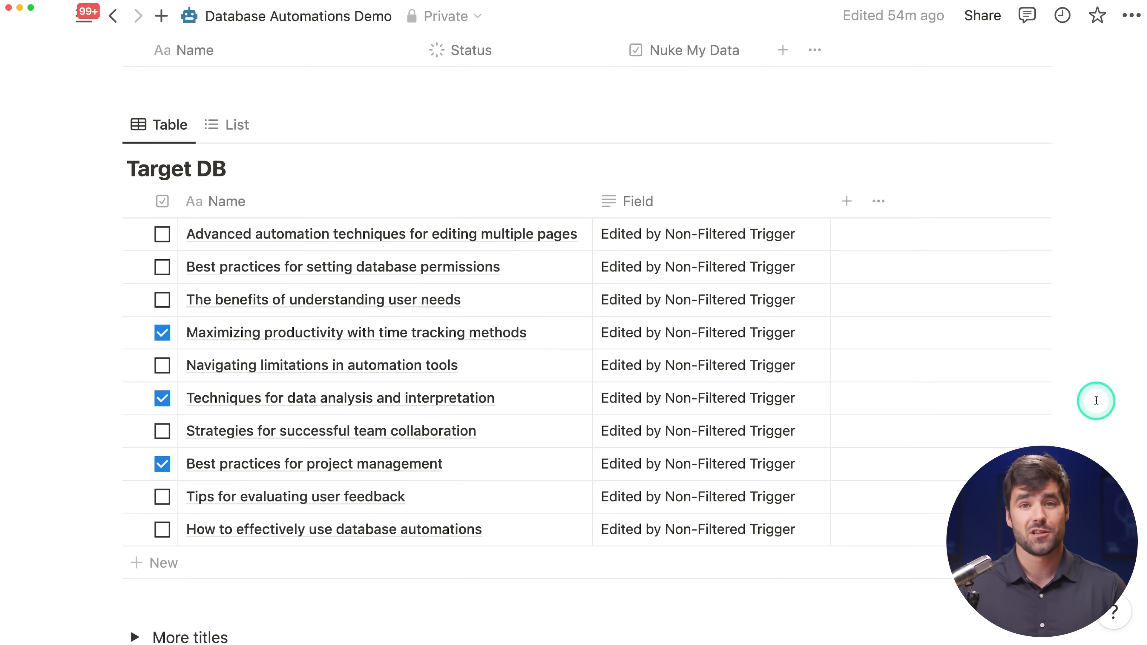
Start a new automation for Trigger DB that triggers when the Nuke My Data property is edited.
{"action": "scroll", "coordinate": [1058, 442], "scroll_direction": "up", "scroll_amount": 5}
{"action": "scroll", "coordinate": [878, 409], "scroll_direction": "up", "scroll_amount": 1}
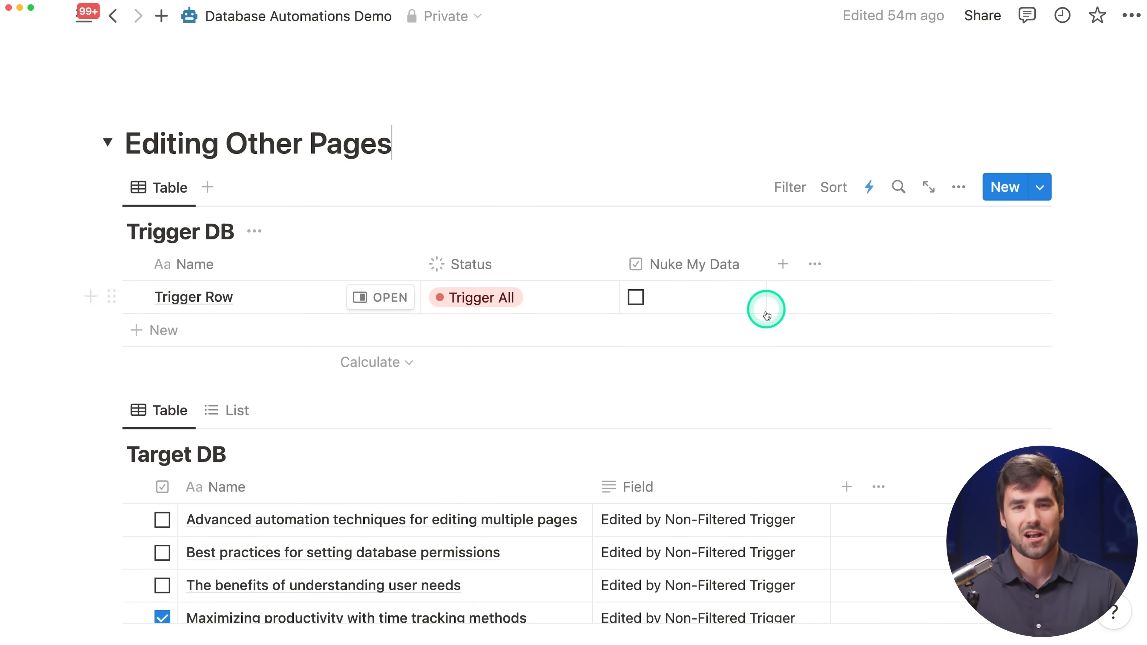
{"action": "left_click", "coordinate": [868, 187]}
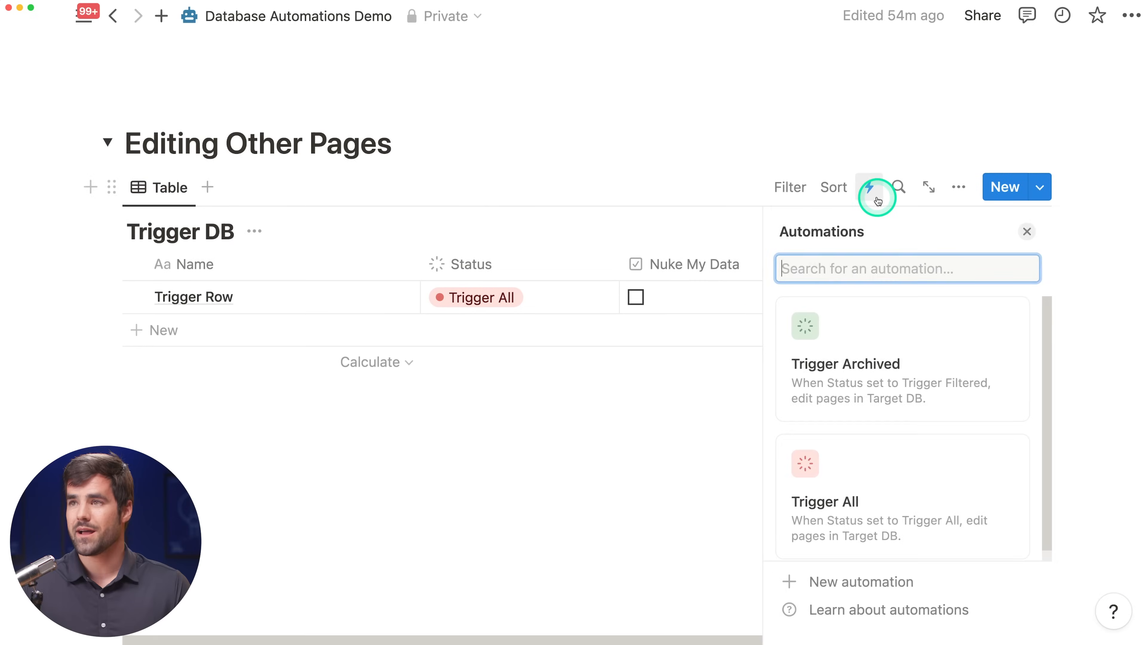
{"action": "left_click", "coordinate": [911, 582]}
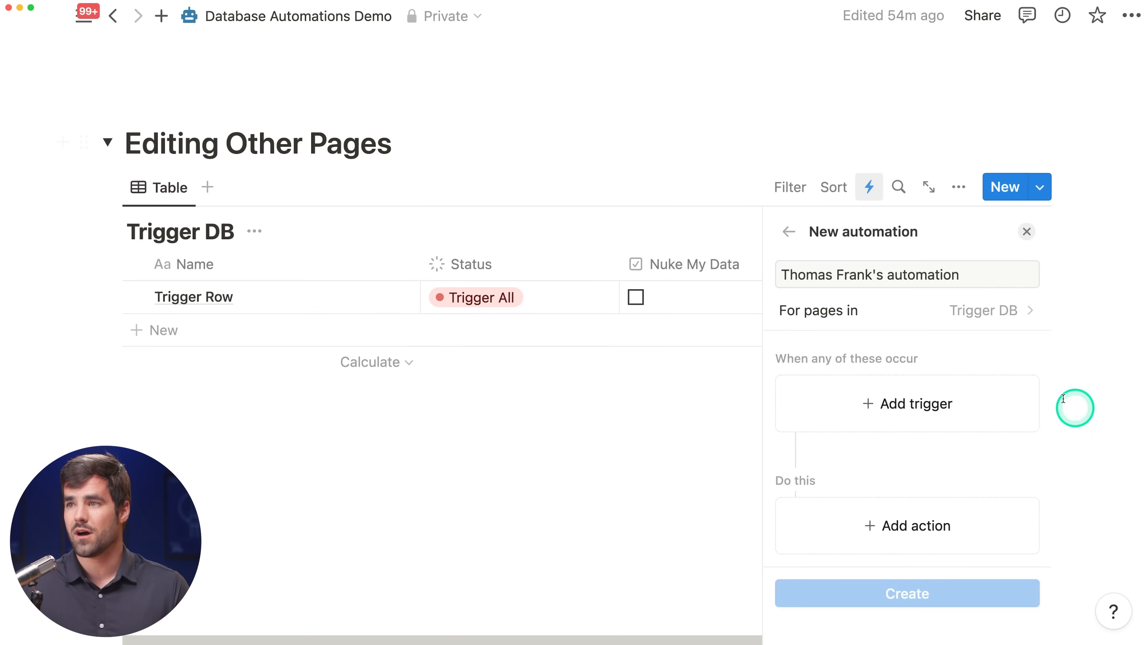
{"action": "left_click", "coordinate": [930, 402]}
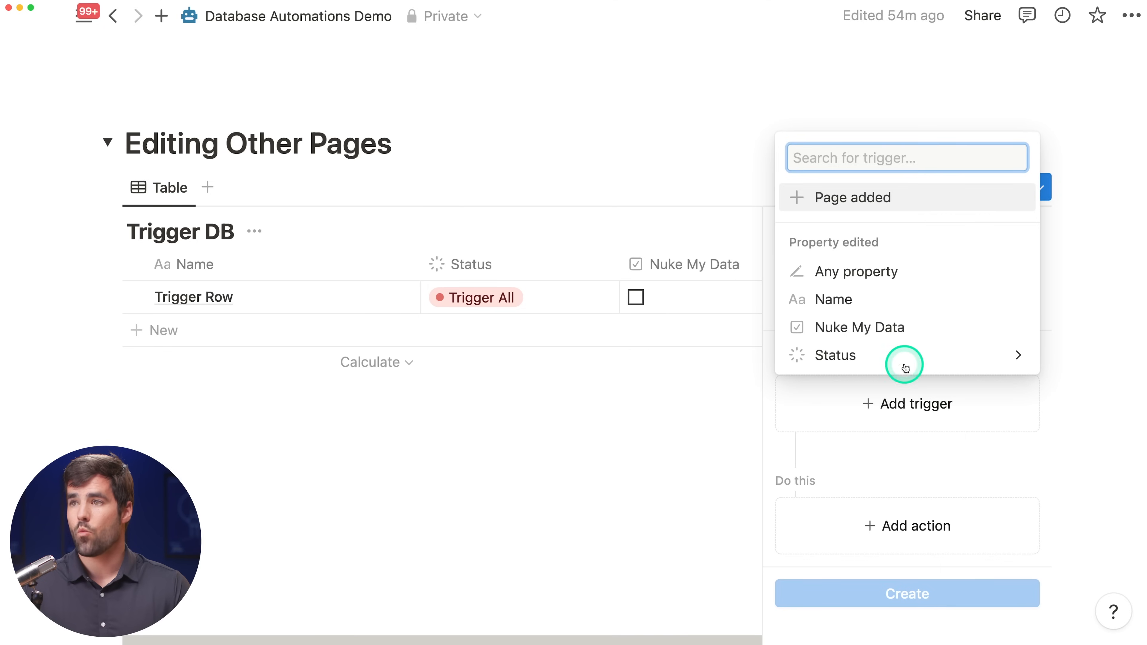
{"action": "left_click", "coordinate": [835, 327]}
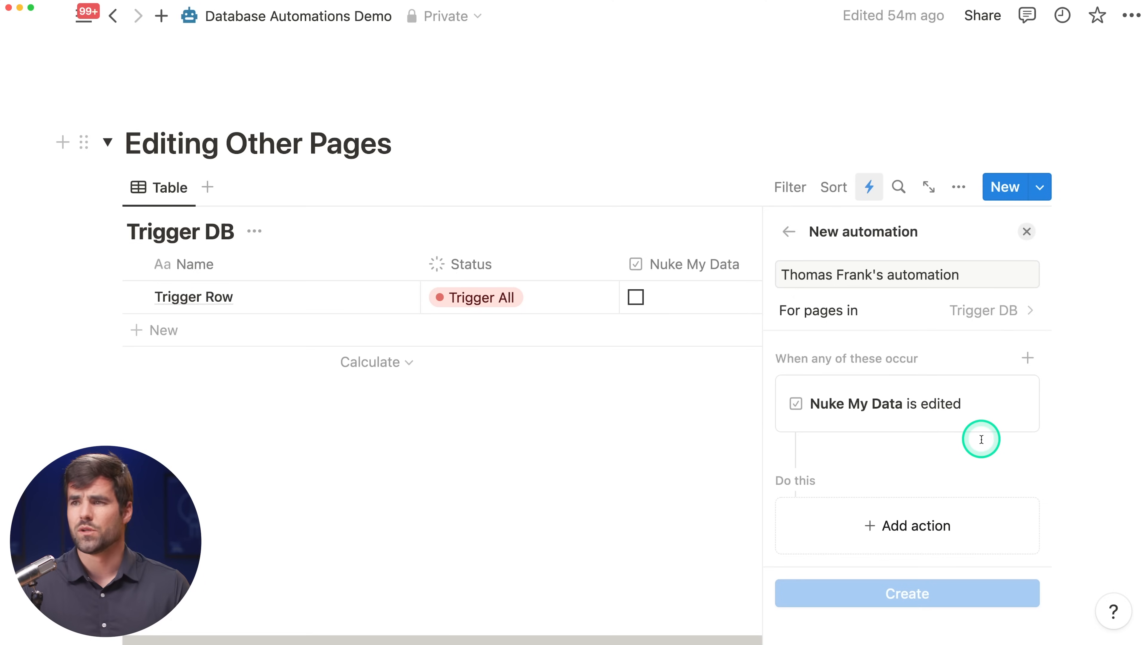
Add an action to the new automation that edits pages in Target DB.
{"action": "left_click", "coordinate": [934, 525]}
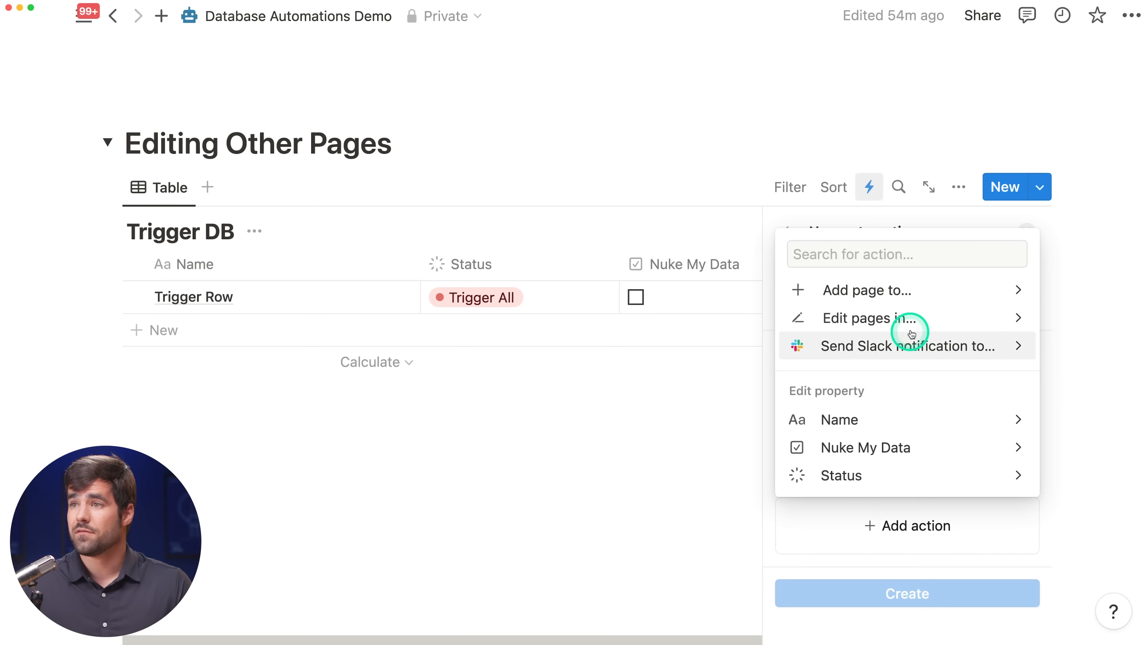
{"action": "left_click", "coordinate": [919, 322]}
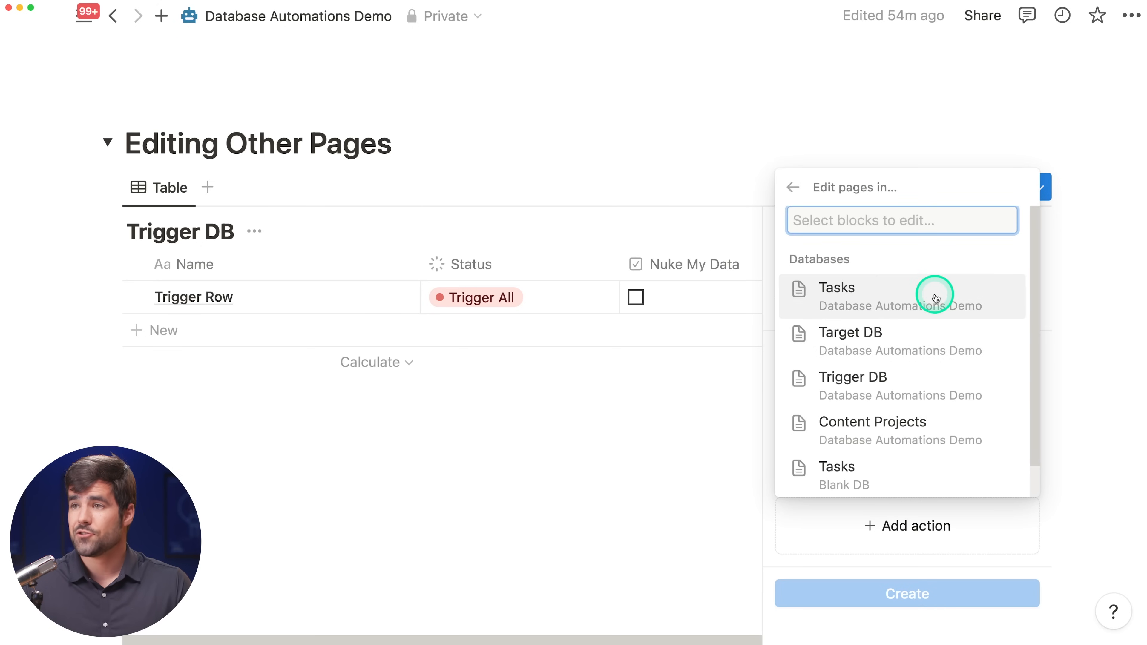
{"action": "left_click", "coordinate": [909, 335]}
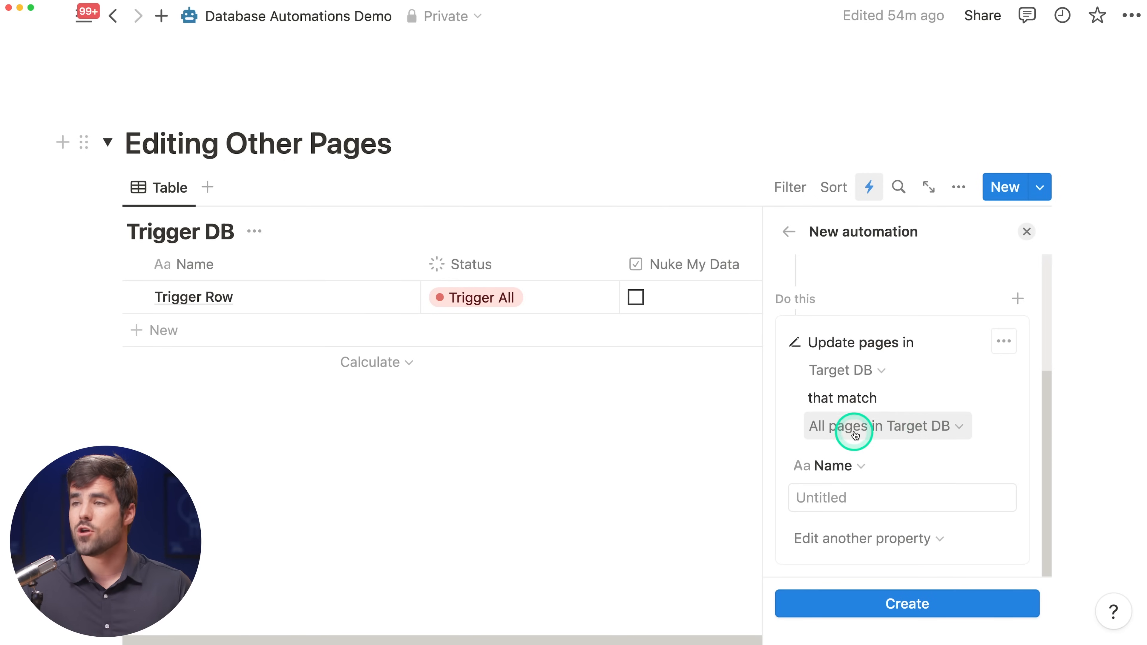
{"action": "left_click", "coordinate": [940, 427]}
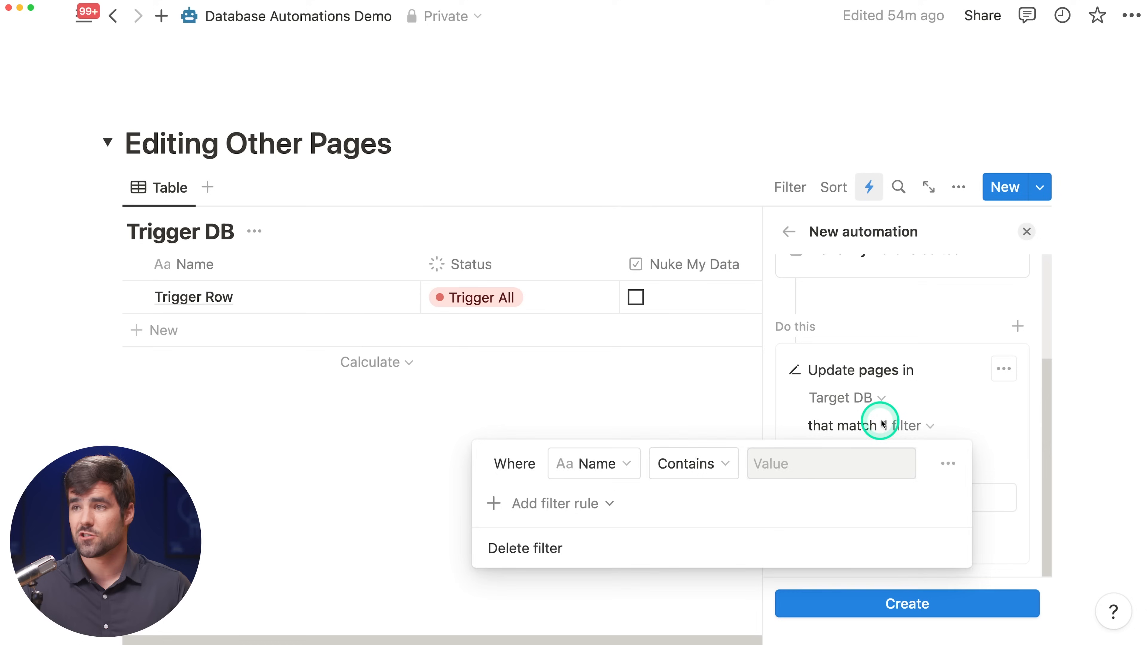
{"action": "left_click", "coordinate": [932, 407]}
{"action": "left_click", "coordinate": [929, 428]}
{"action": "left_click", "coordinate": [928, 464]}
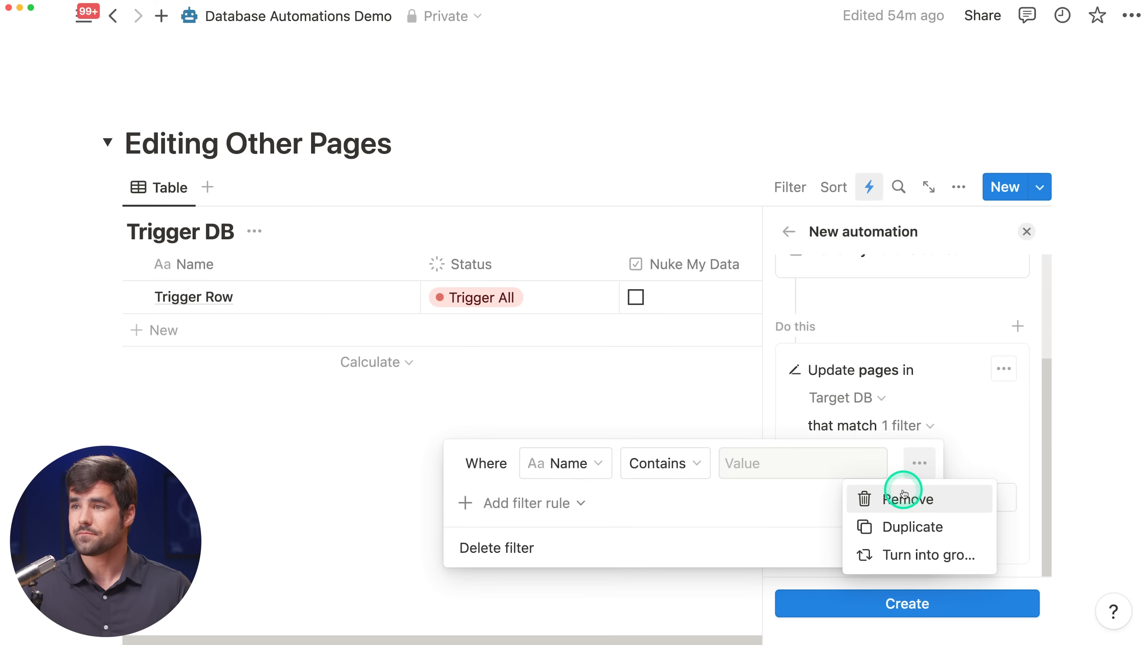
{"action": "left_click", "coordinate": [921, 499]}
{"action": "left_click", "coordinate": [967, 414]}
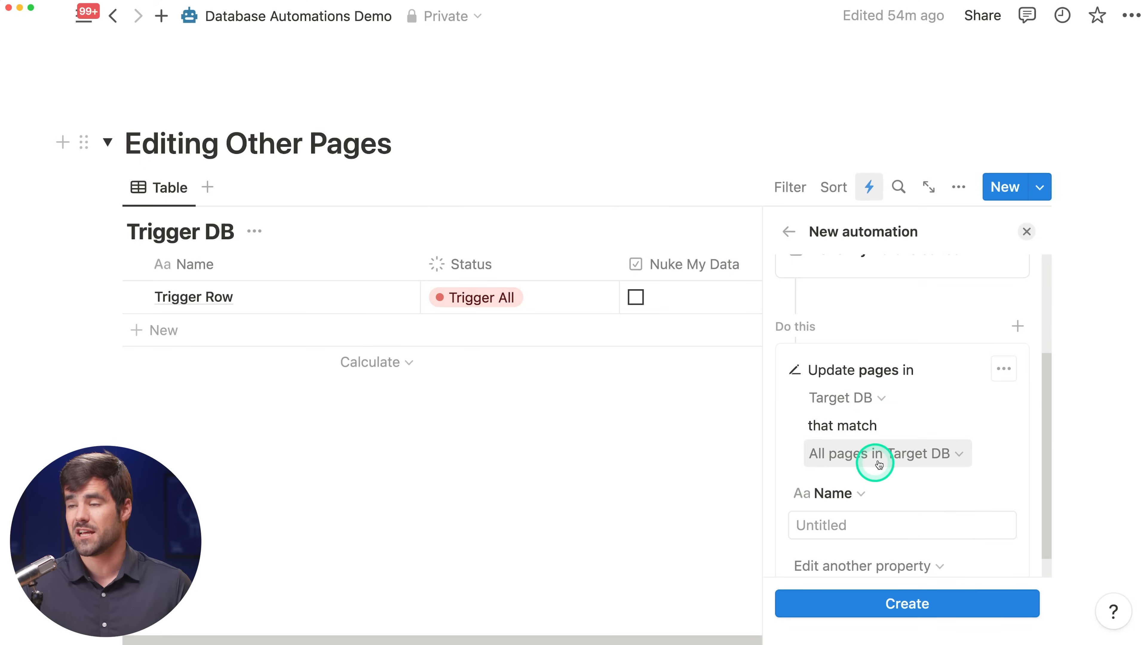
Create the automation with the Name value left blank for all pages in Target DB, and close the automation list.
{"action": "scroll", "coordinate": [980, 443], "scroll_direction": "down", "scroll_amount": 1}
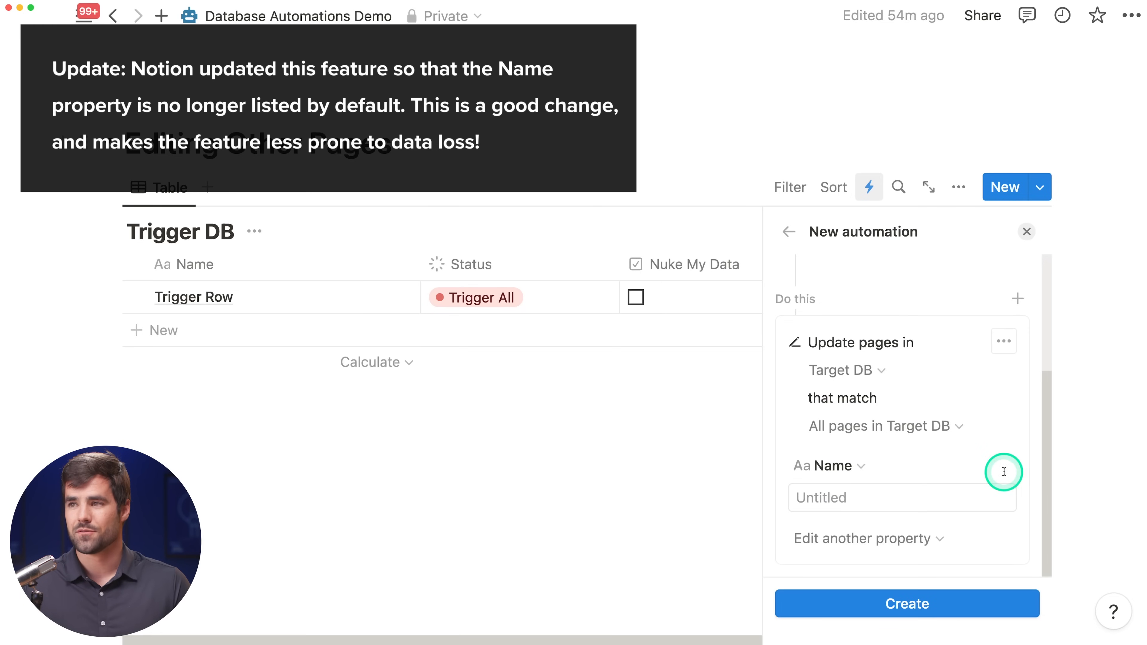
{"action": "left_click", "coordinate": [908, 607]}
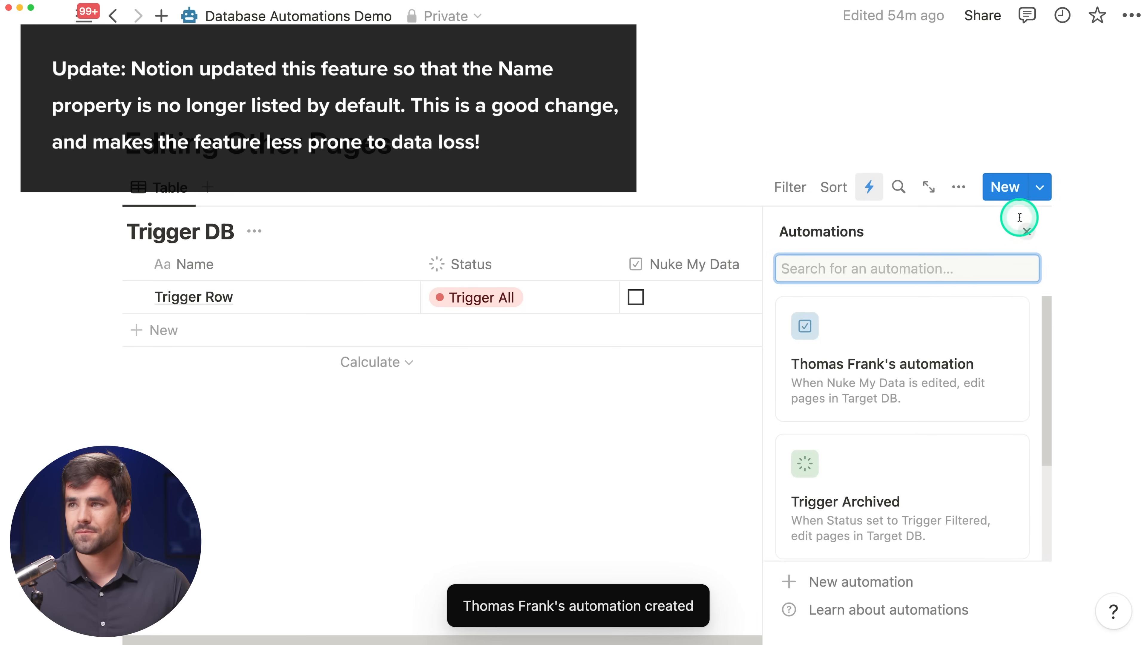
{"action": "left_click", "coordinate": [1026, 231]}
Tick Nuke My Data for Trigger Row in Trigger DB and check the Name column of Target DB.
{"action": "scroll", "coordinate": [1026, 231], "scroll_direction": "down", "scroll_amount": 6}
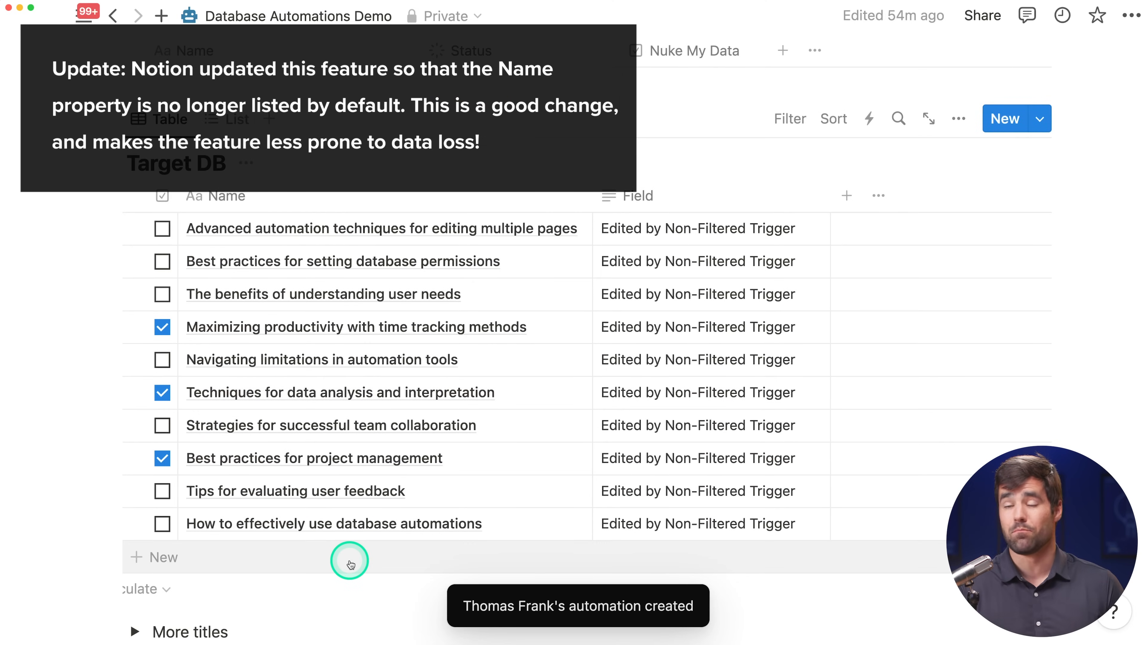
{"action": "scroll", "coordinate": [524, 531], "scroll_direction": "up", "scroll_amount": 5}
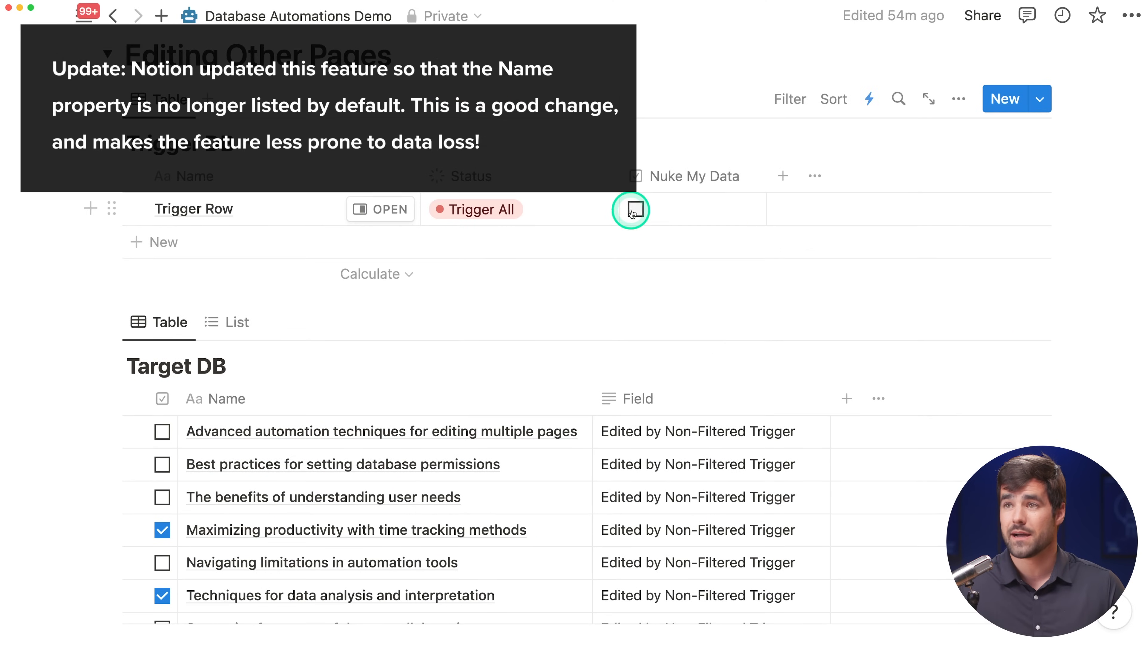
{"action": "left_click", "coordinate": [635, 209]}
{"action": "scroll", "coordinate": [1078, 325], "scroll_direction": "down", "scroll_amount": 4}
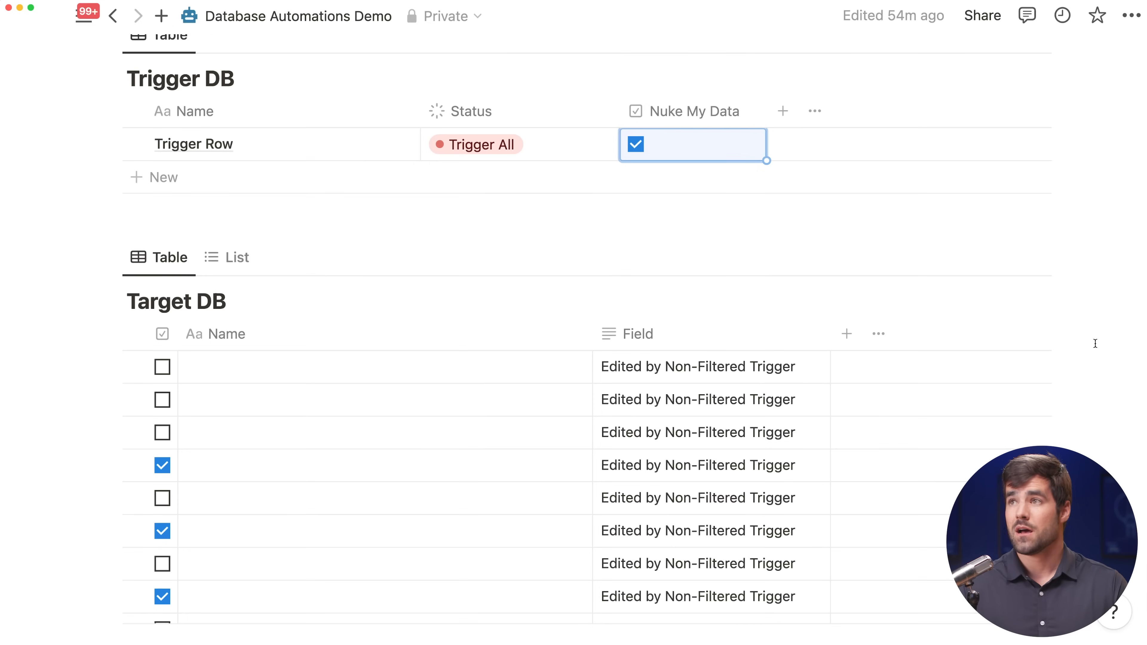
Check the demo page's sharing settings and open the Ultimate Brain for Notion (Automations) page in the General teamspace.
{"action": "left_click", "coordinate": [983, 16]}
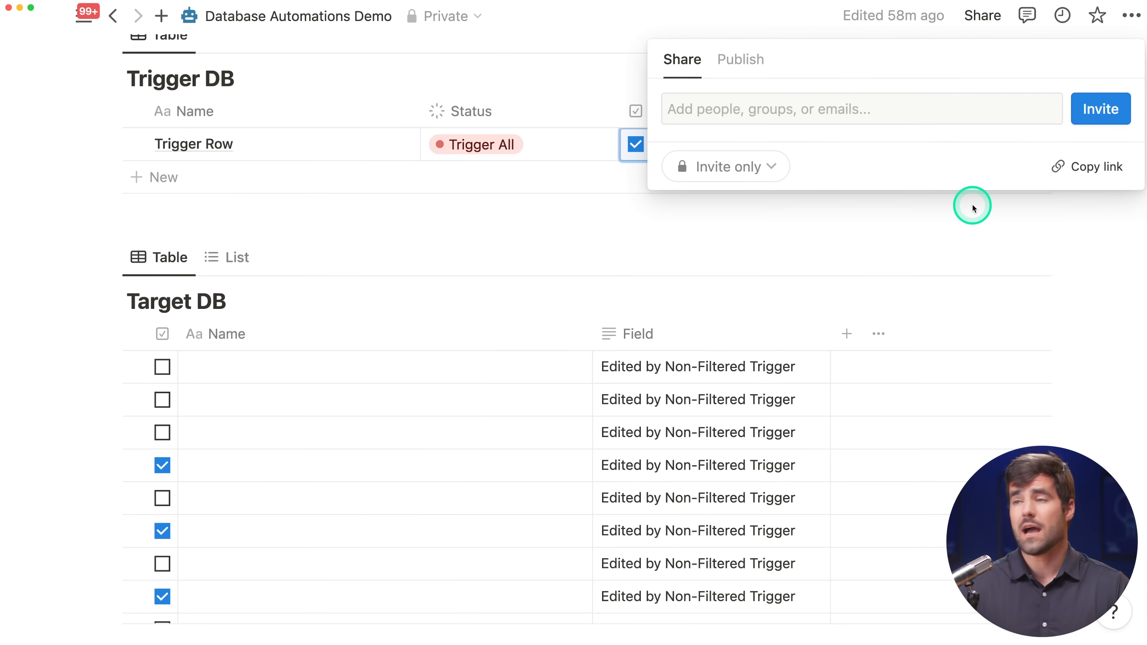
{"action": "left_click", "coordinate": [1084, 241]}
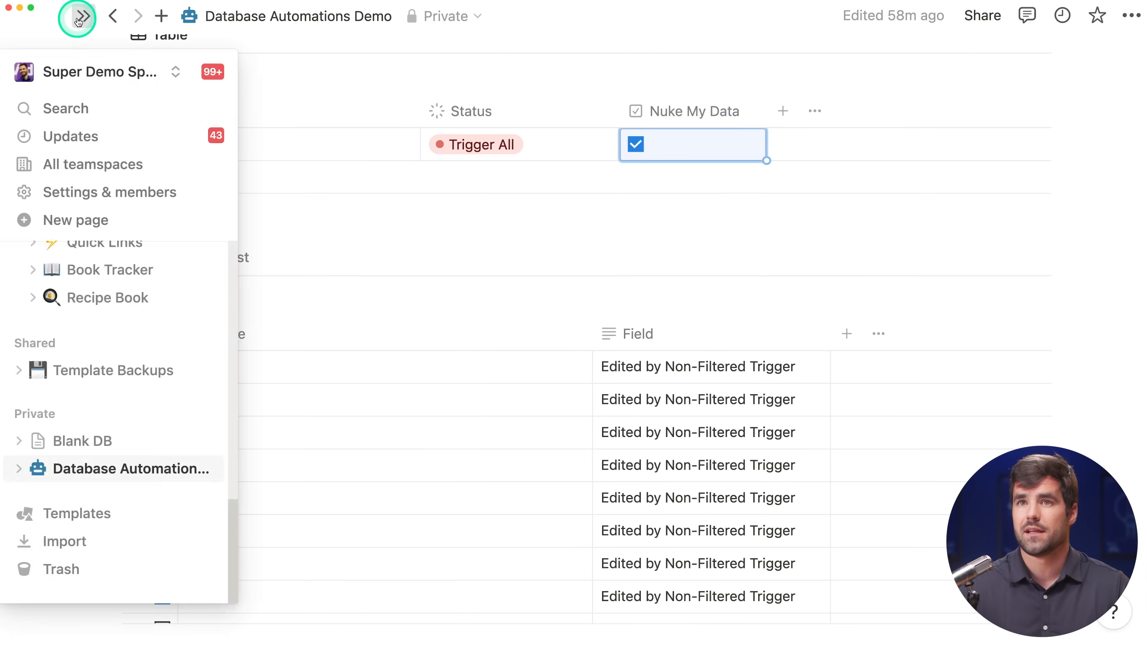
{"action": "left_click", "coordinate": [81, 16]}
{"action": "scroll", "coordinate": [139, 298], "scroll_direction": "up", "scroll_amount": 10}
{"action": "scroll", "coordinate": [154, 298], "scroll_direction": "down", "scroll_amount": 4}
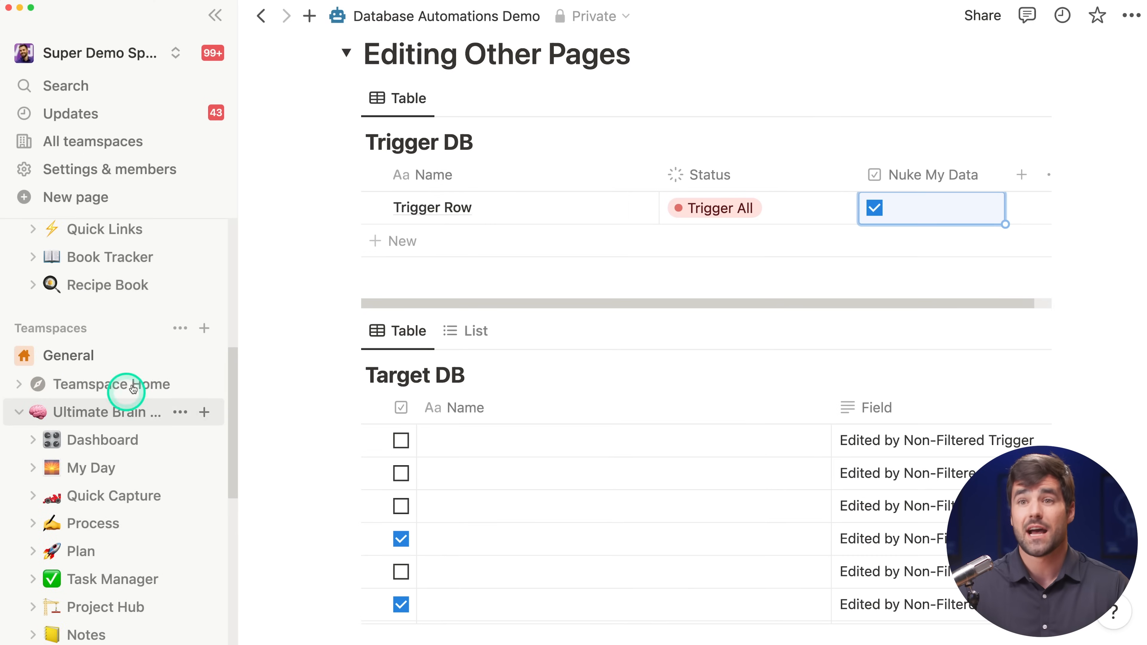
{"action": "left_click", "coordinate": [104, 409]}
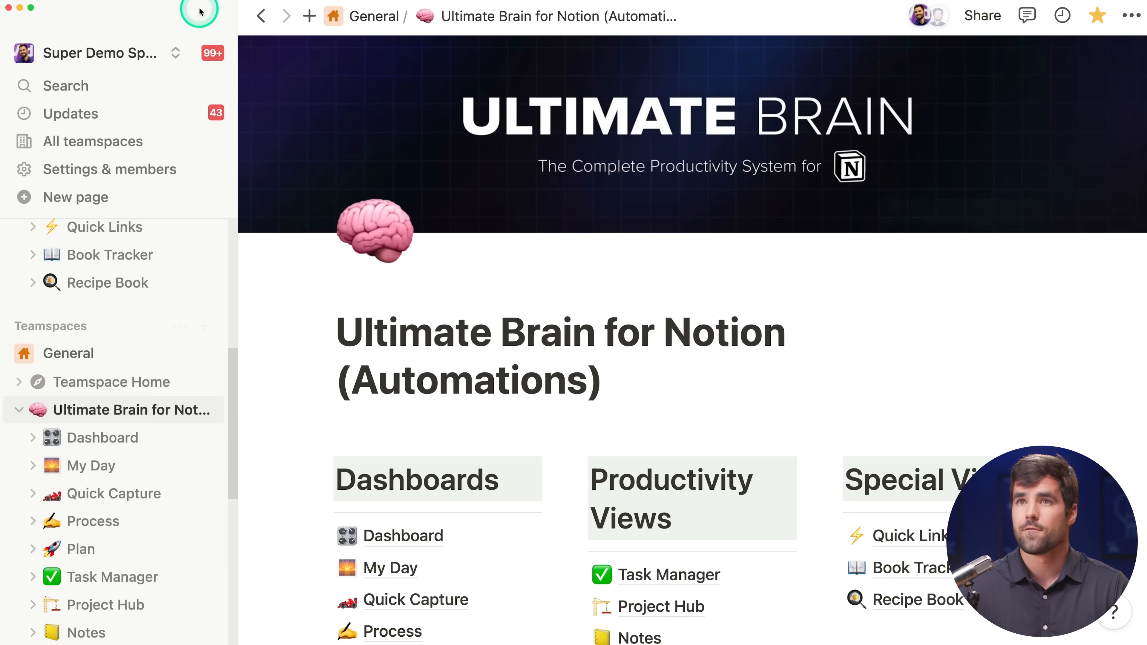
{"action": "left_click", "coordinate": [208, 19]}
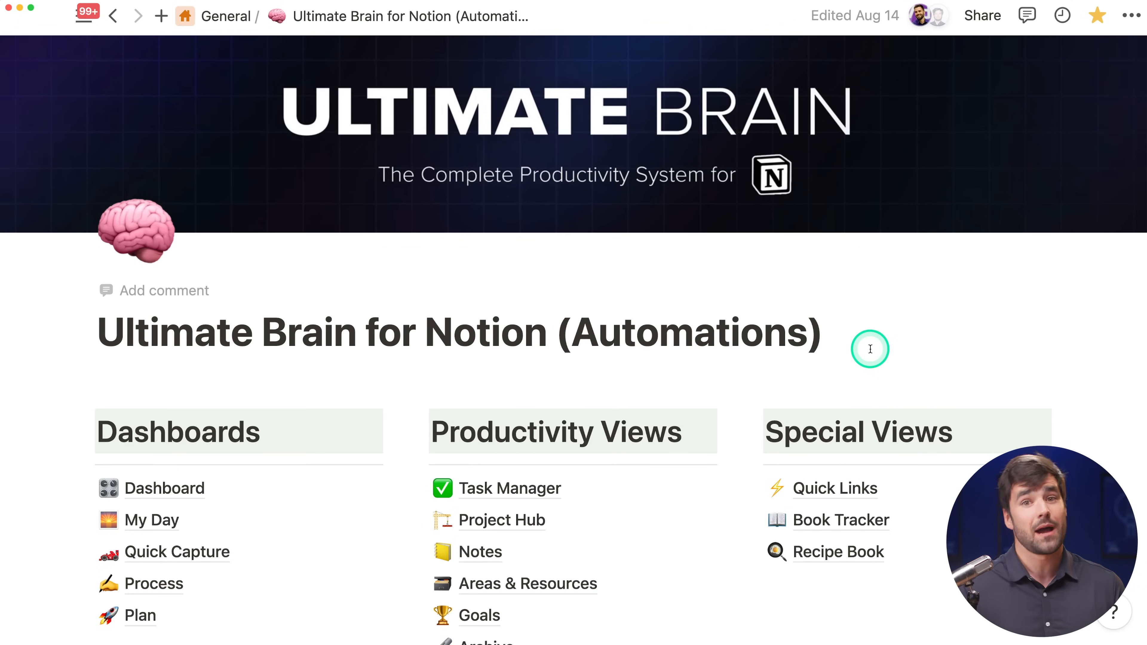
Examine the page's sharing permissions for Everyone at General, and return to the Database Automations Demo page.
{"action": "left_click", "coordinate": [973, 22]}
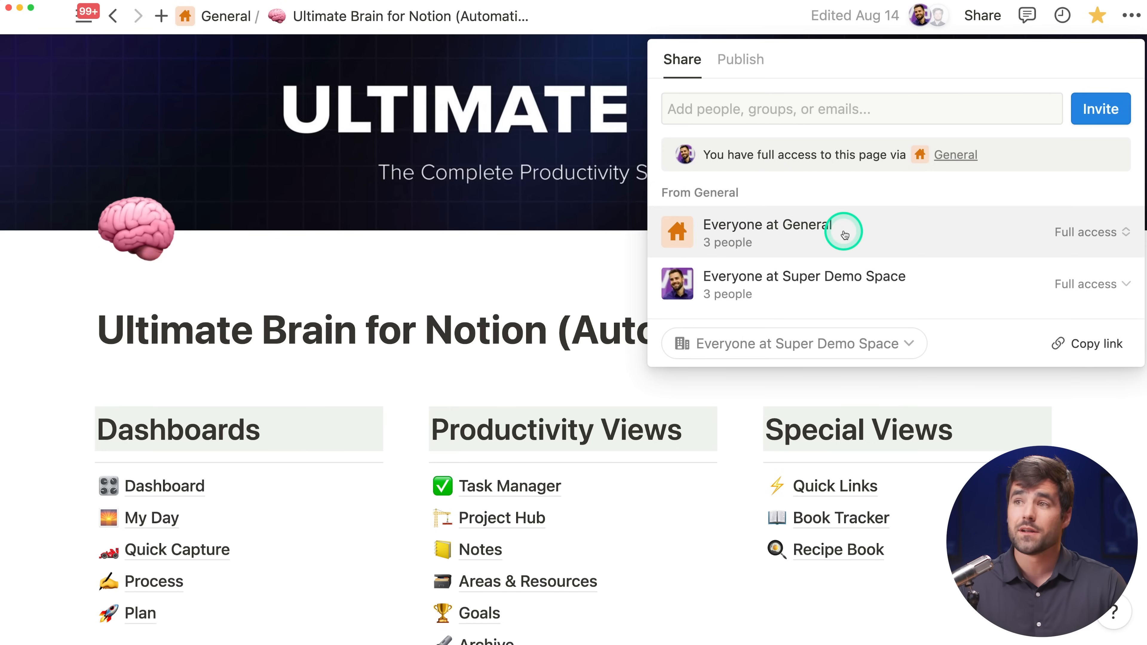
{"action": "left_click", "coordinate": [964, 231]}
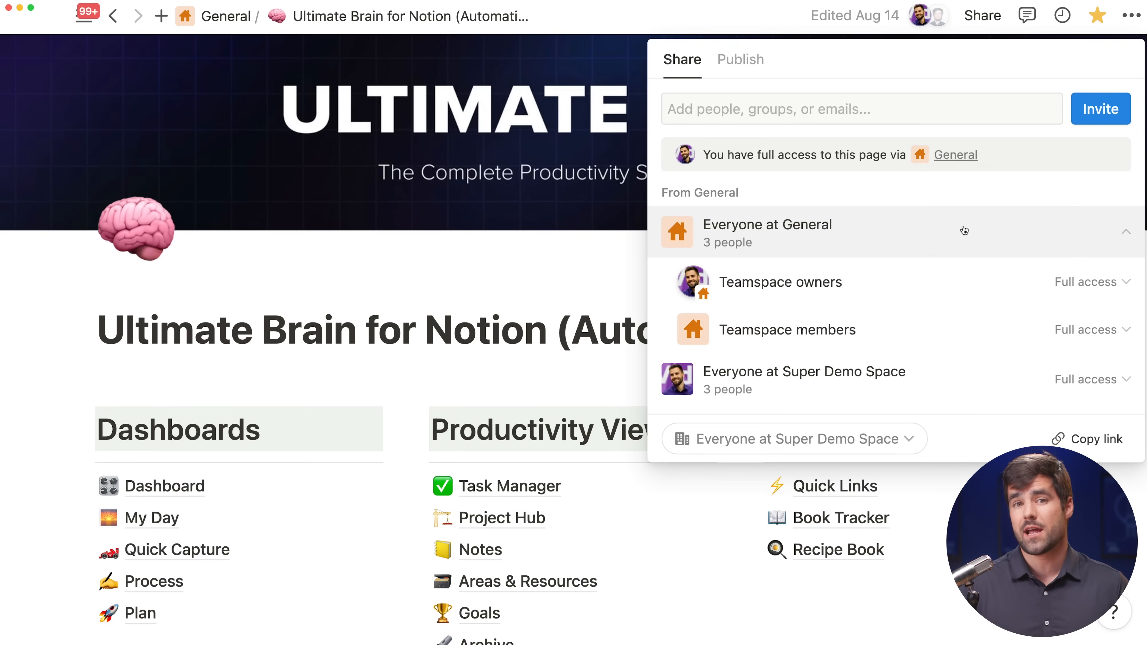
{"action": "left_click", "coordinate": [1012, 180]}
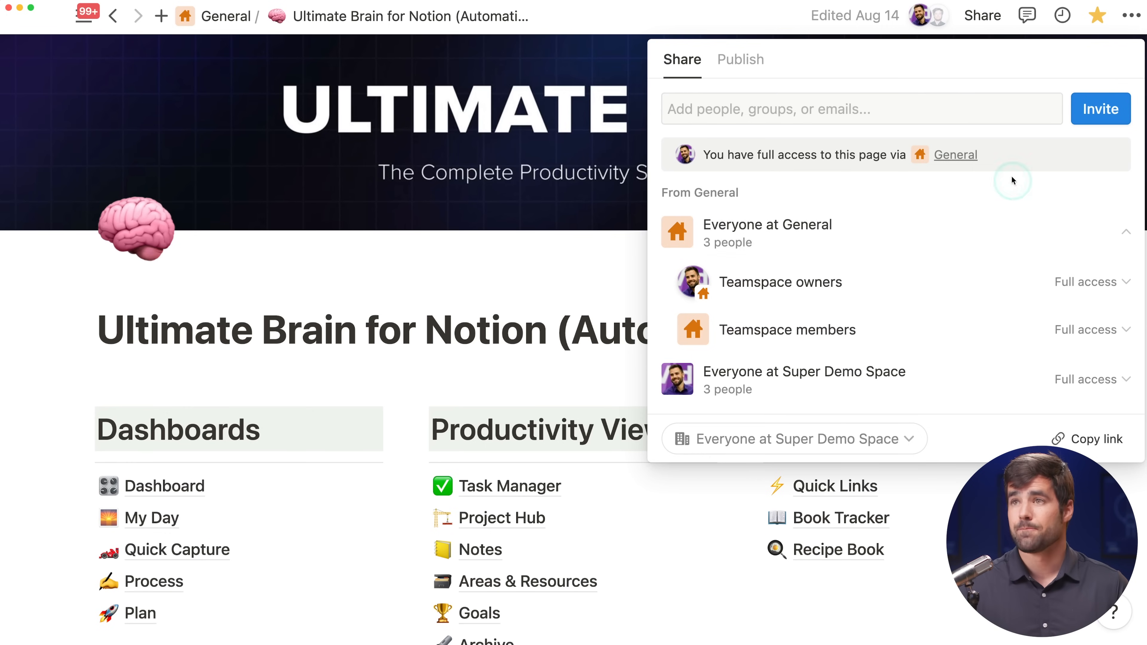
{"action": "left_click", "coordinate": [601, 267]}
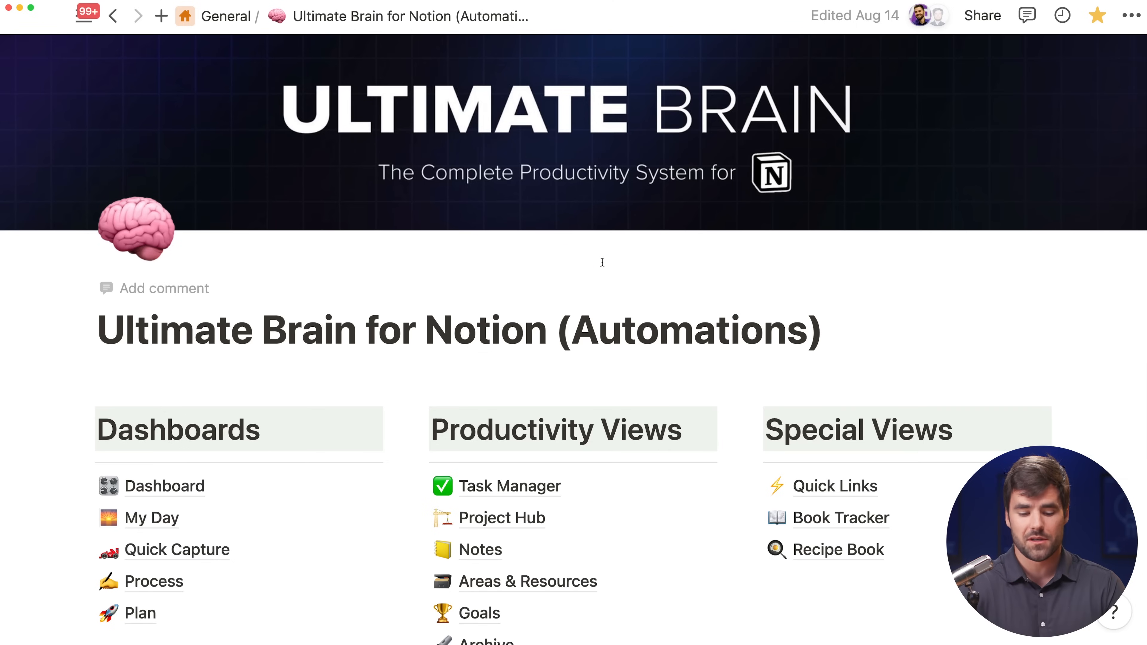
{"action": "key", "text": "super+bracketleft"}
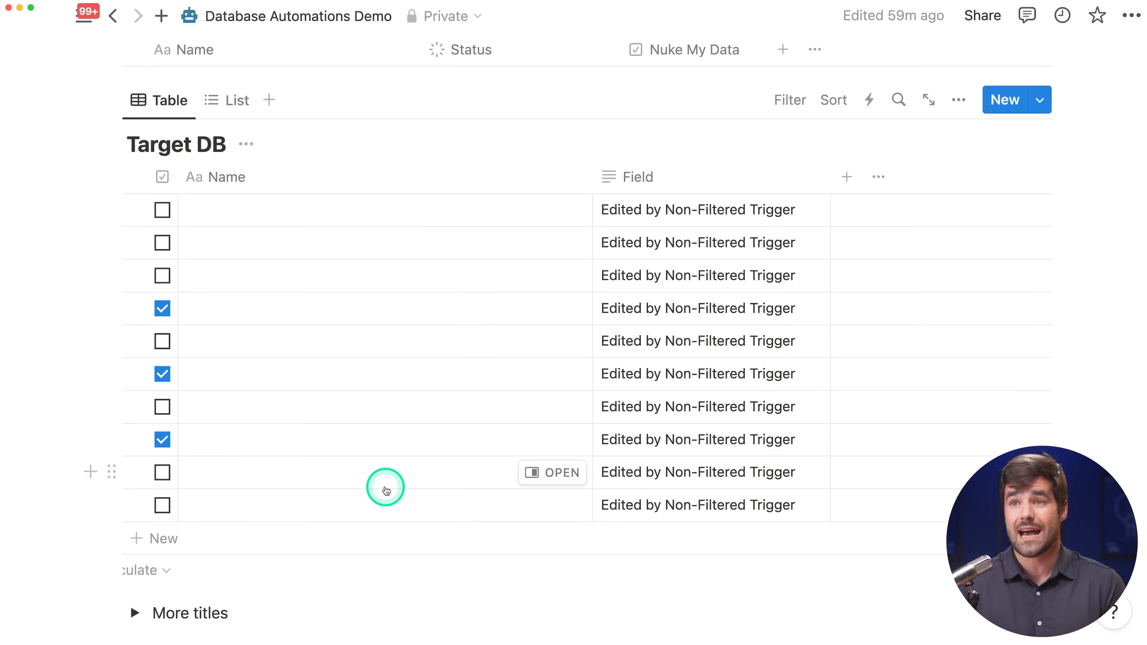
Open Trigger DB's automation triggered by Nuke My Data for editing.
{"action": "scroll", "coordinate": [386, 490], "scroll_direction": "up", "scroll_amount": 5}
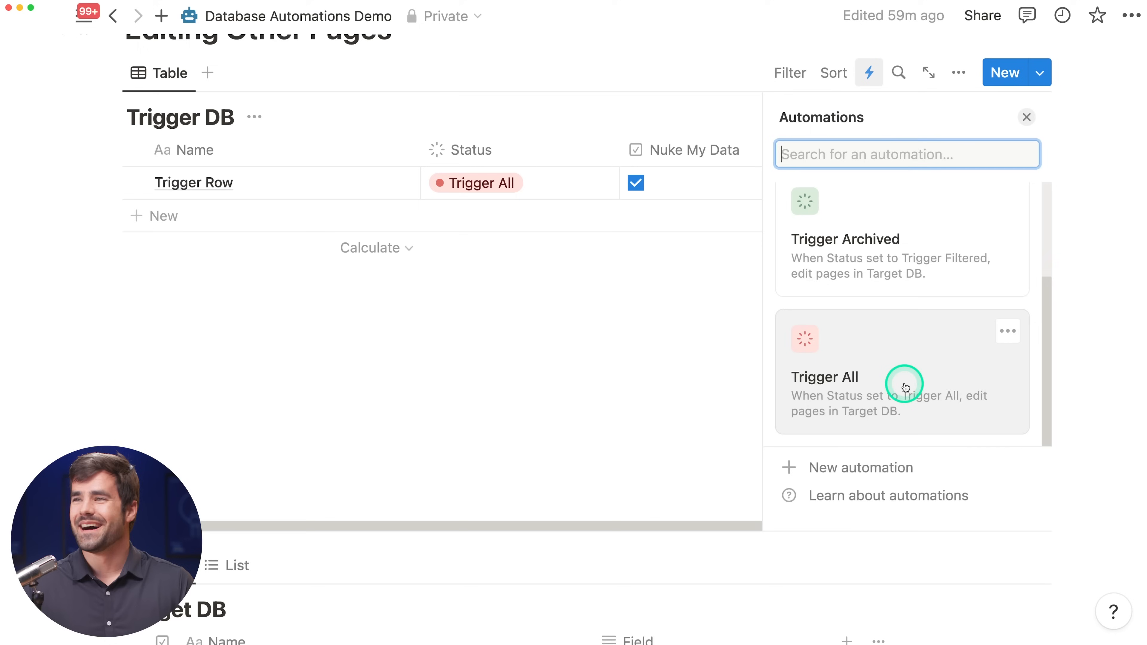
{"action": "scroll", "coordinate": [903, 380], "scroll_direction": "up", "scroll_amount": 3}
{"action": "scroll", "coordinate": [916, 344], "scroll_direction": "down", "scroll_amount": 2}
{"action": "scroll", "coordinate": [912, 327], "scroll_direction": "up", "scroll_amount": 3}
{"action": "left_click", "coordinate": [1011, 207]}
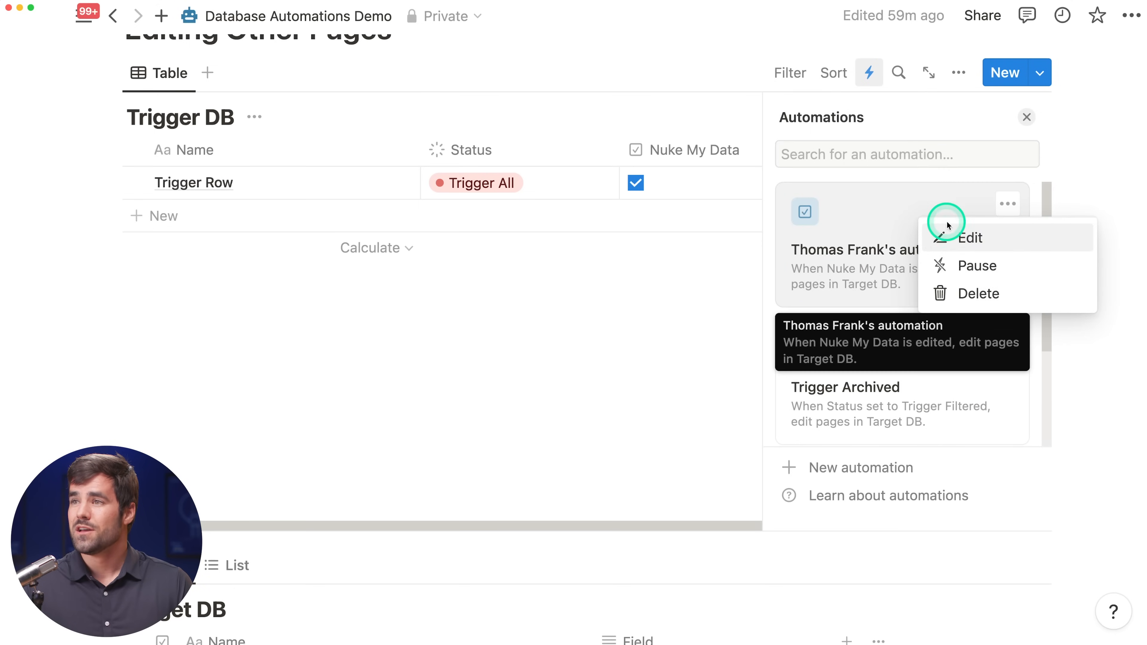
{"action": "left_click", "coordinate": [965, 239]}
{"action": "scroll", "coordinate": [941, 298], "scroll_direction": "down", "scroll_amount": 5}
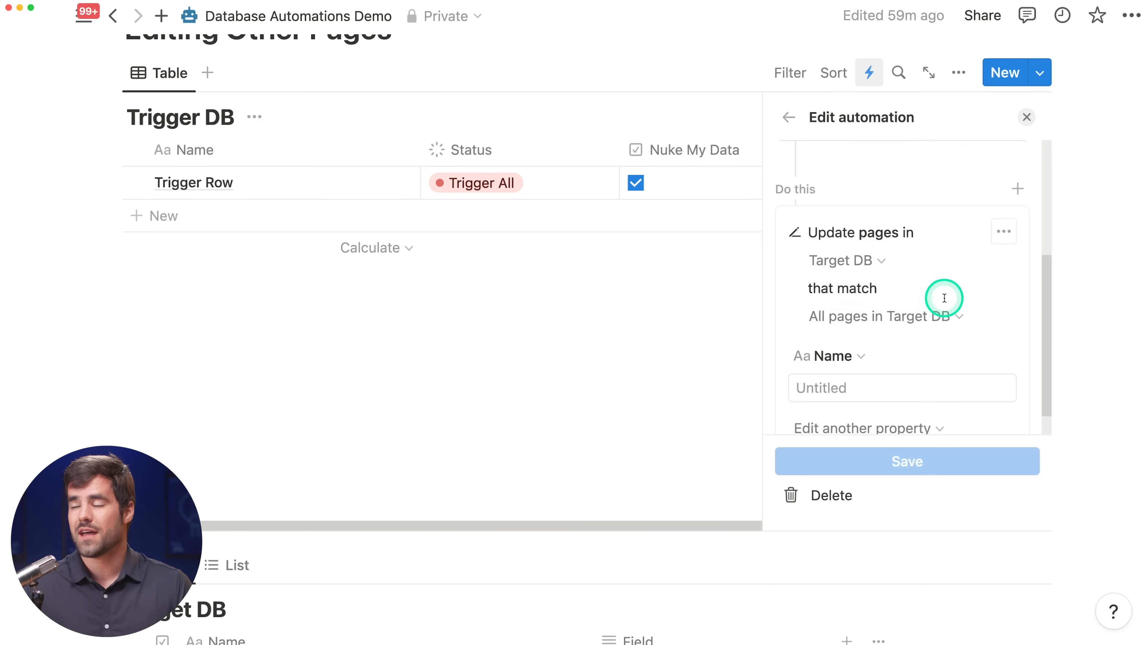
Limit the automation's edits to Target DB pages where Archived is checked, save it, and return to the Target DB table.
{"action": "left_click", "coordinate": [921, 305]}
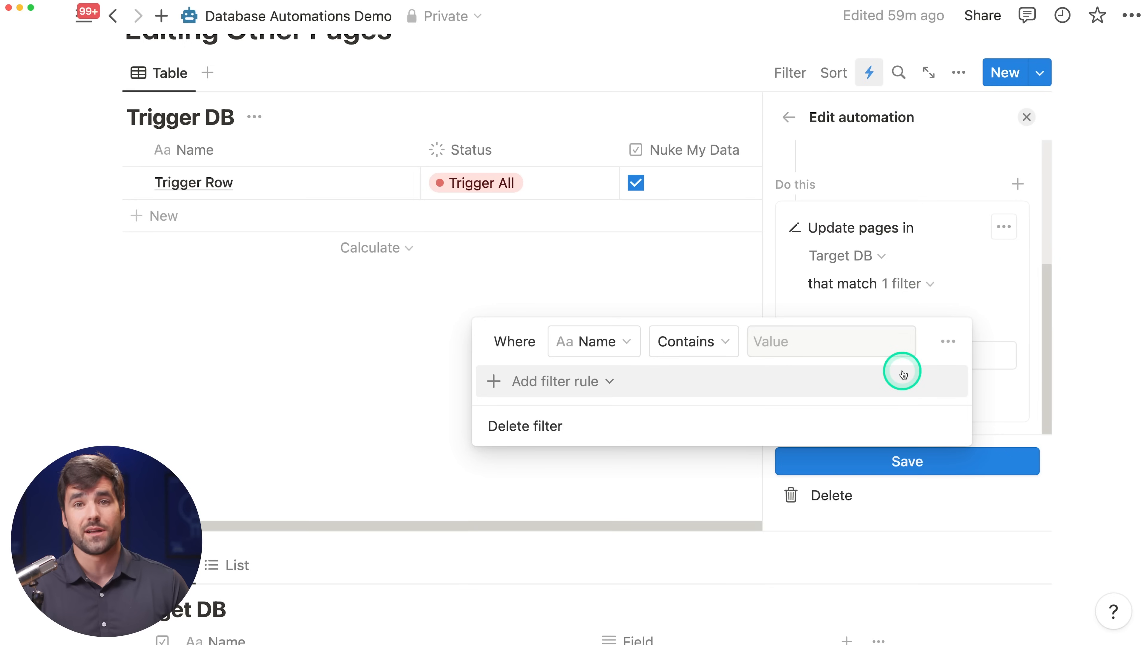
{"action": "left_click", "coordinate": [607, 340]}
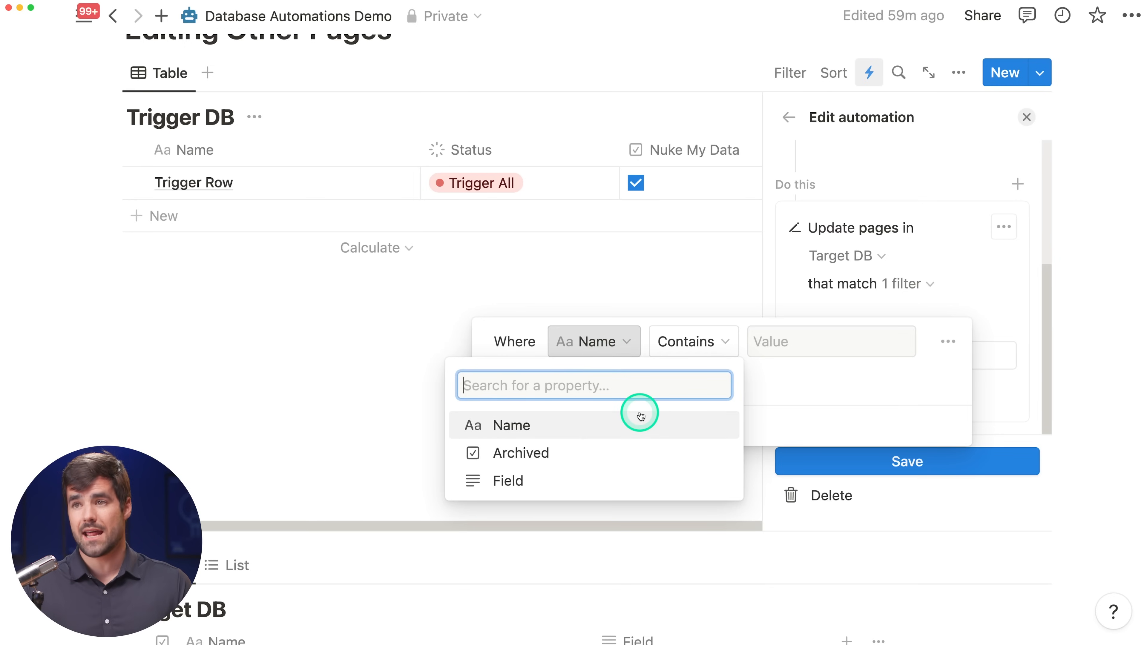
{"action": "left_click", "coordinate": [481, 453]}
{"action": "left_click", "coordinate": [853, 341]}
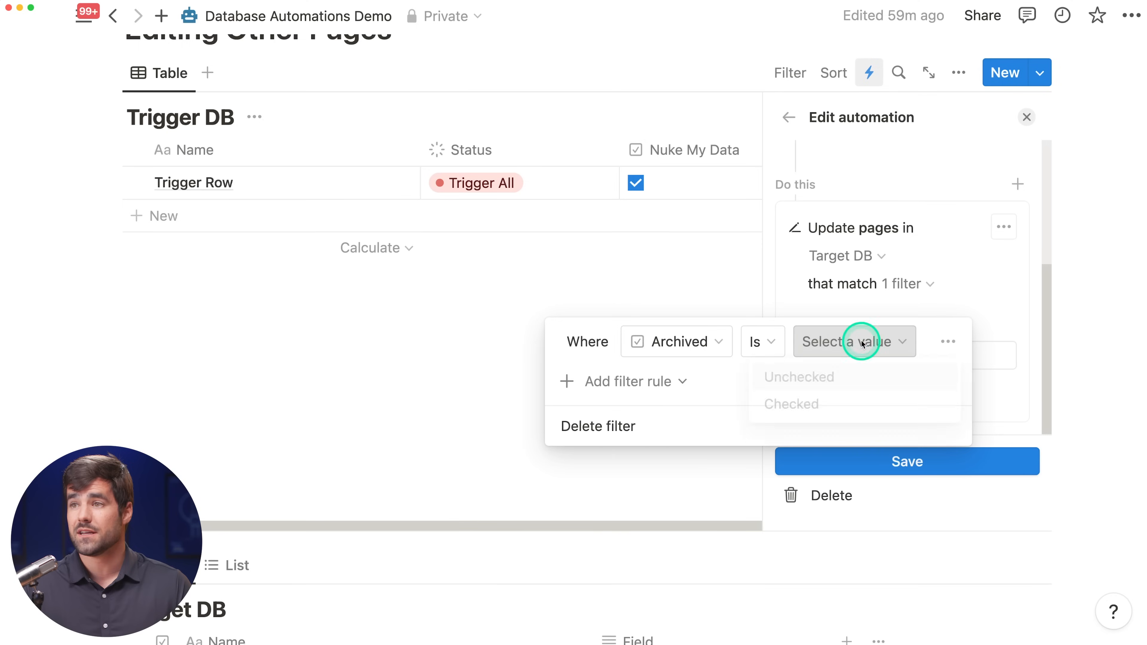
{"action": "left_click", "coordinate": [817, 403]}
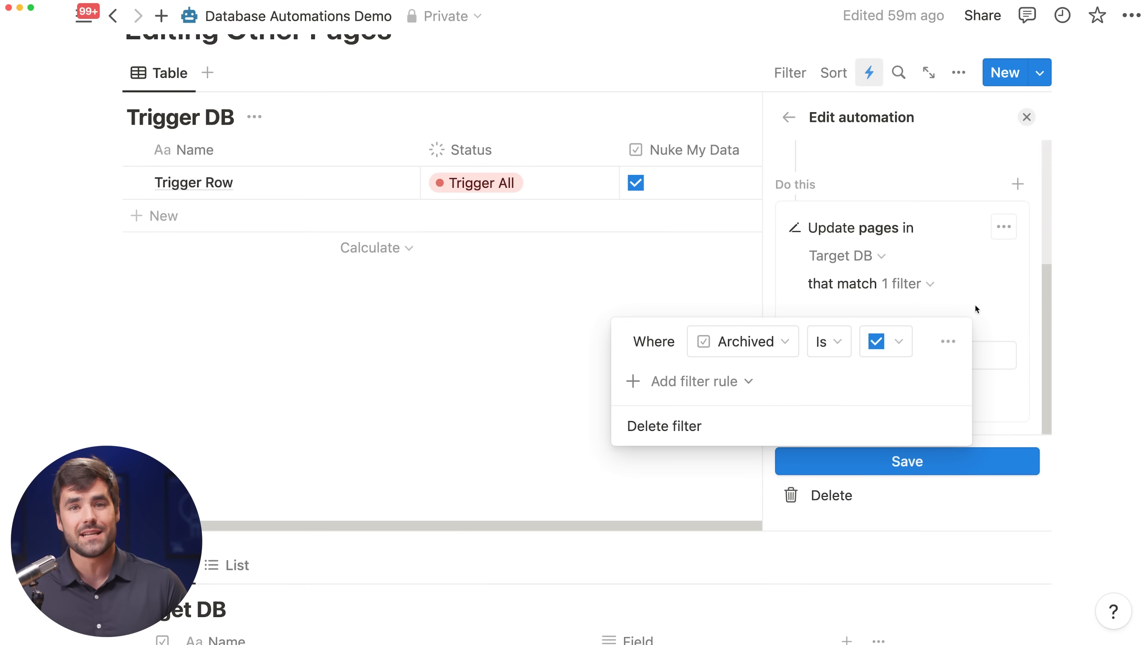
{"action": "left_click", "coordinate": [970, 306]}
{"action": "left_click", "coordinate": [940, 461]}
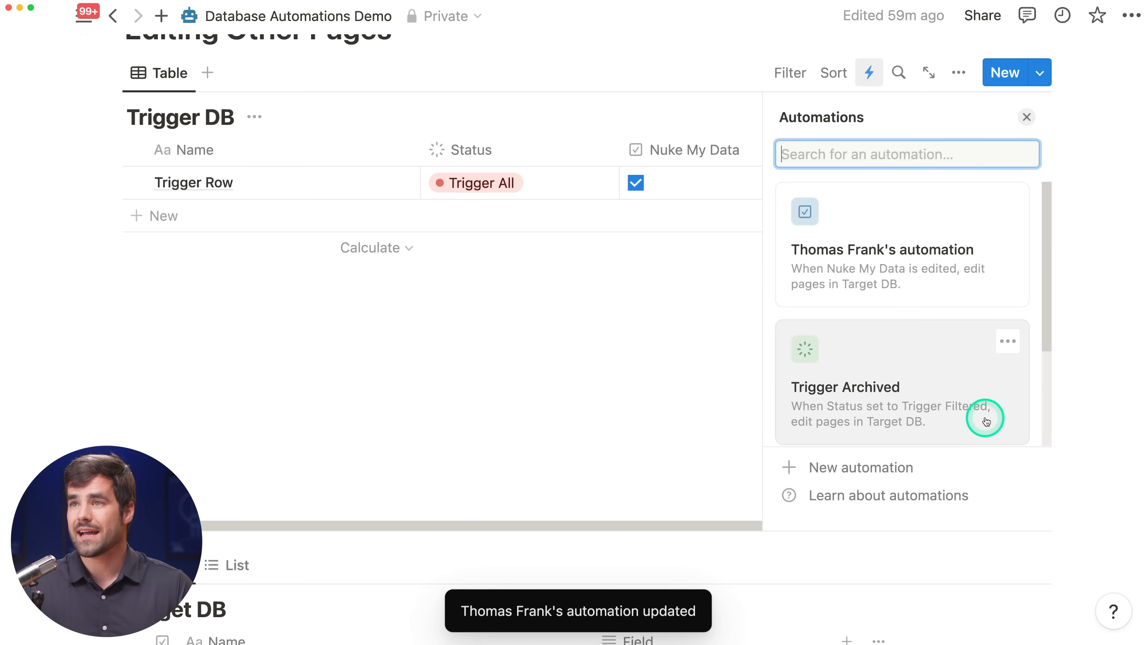
{"action": "left_click", "coordinate": [1024, 116]}
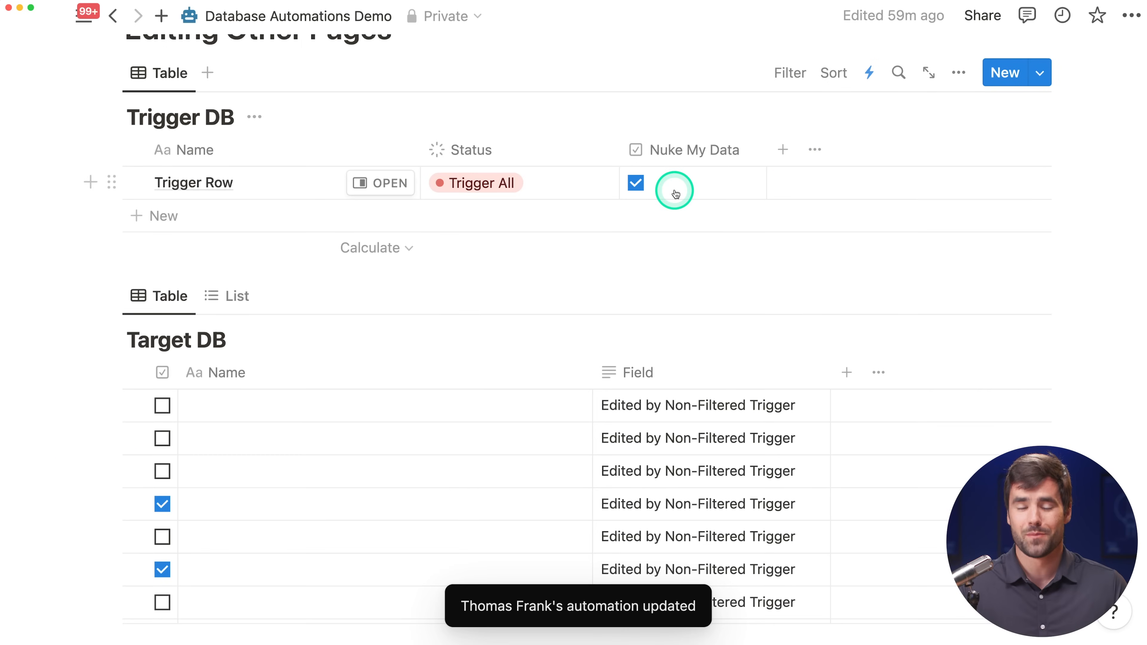
{"action": "scroll", "coordinate": [673, 190], "scroll_direction": "down", "scroll_amount": 5}
{"action": "scroll", "coordinate": [911, 311], "scroll_direction": "down", "scroll_amount": 1}
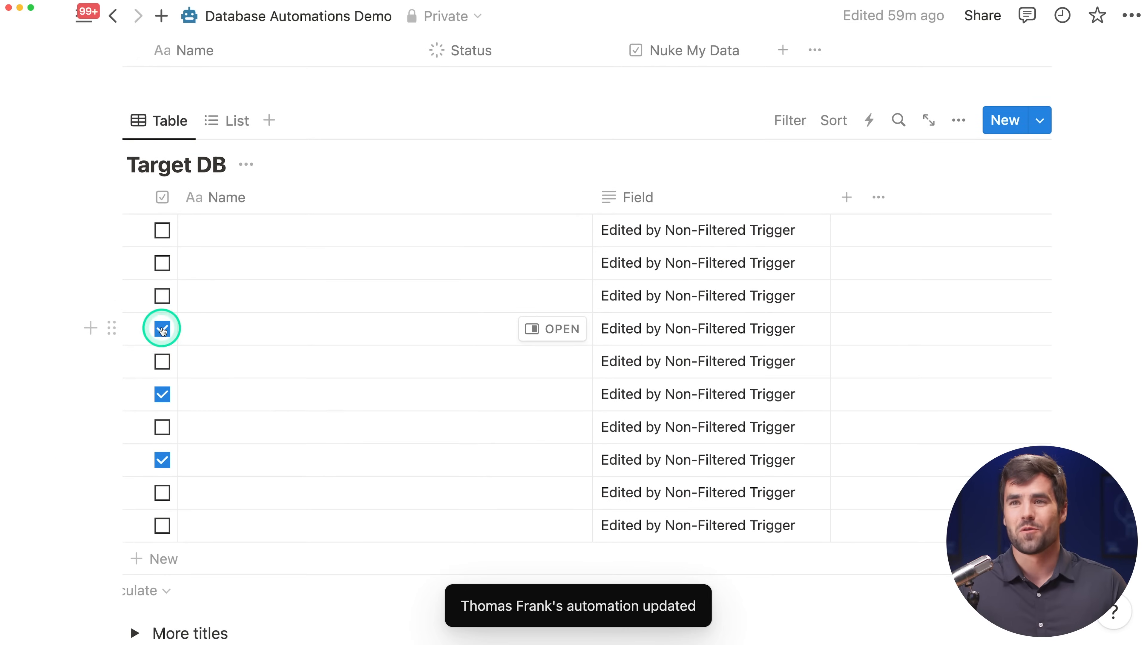